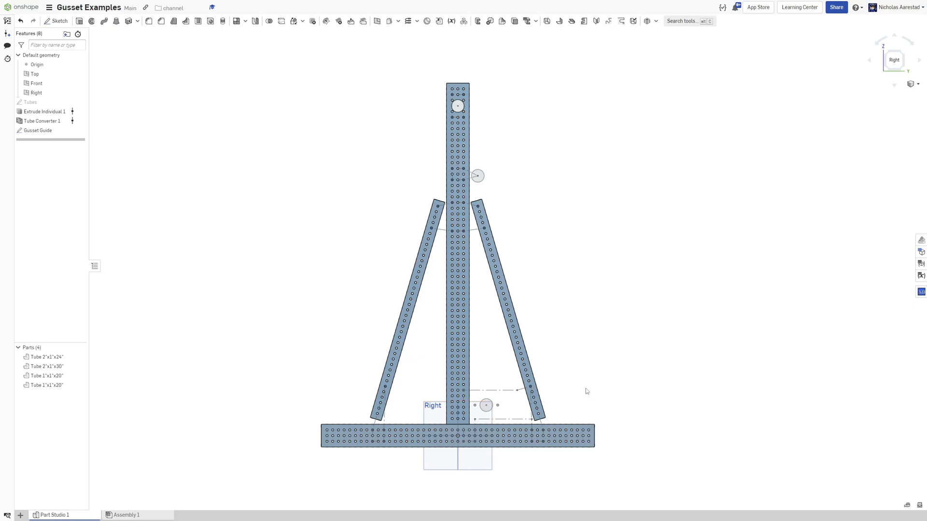
Examine the tube frame from the Right view and orbit it in 3D to inspect the joints.
scroll(541, 456, up, 3)
scroll(541, 456, down, 3)
middle_drag(472, 278, 461, 293)
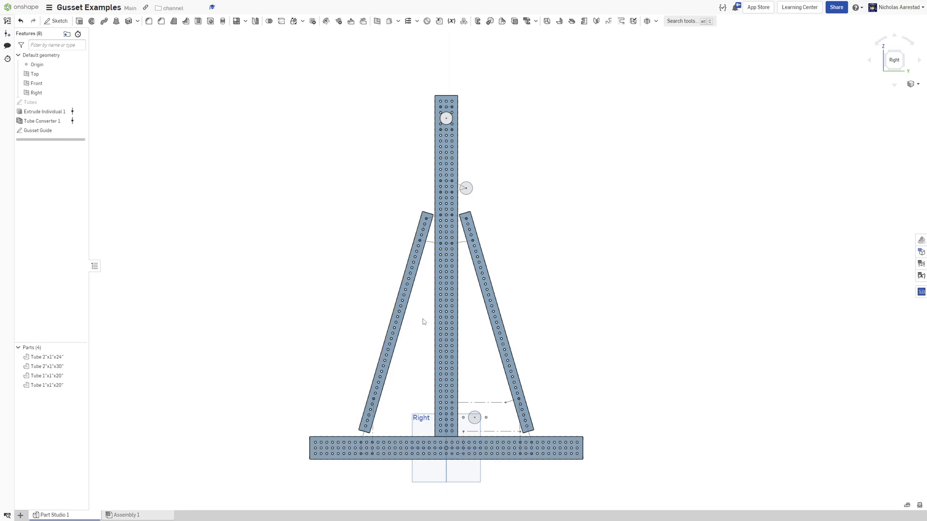
right_drag(423, 320, 445, 323)
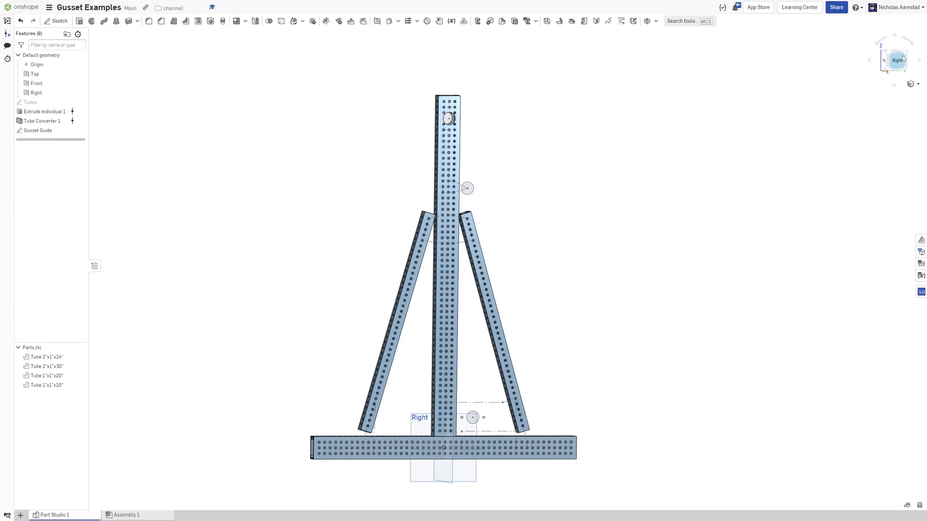
click(898, 64)
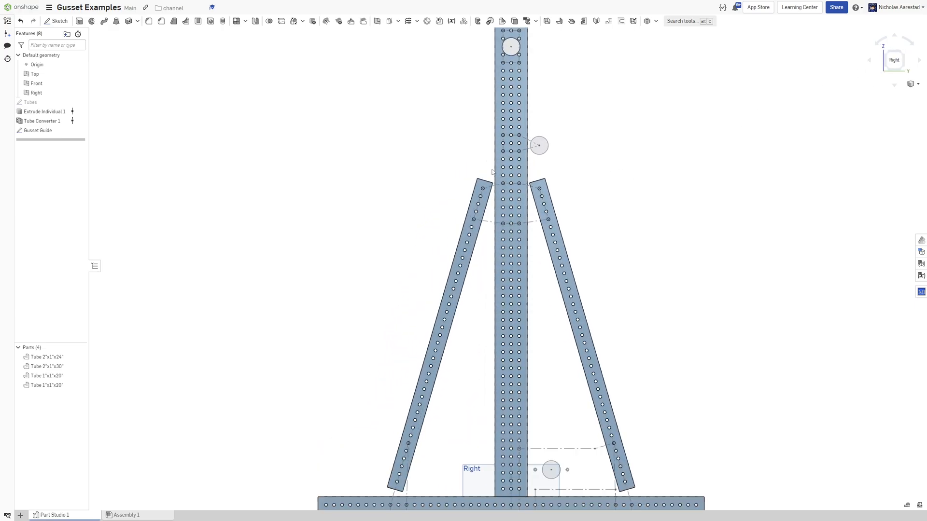
scroll(513, 215, up, 3)
scroll(513, 214, down, 2)
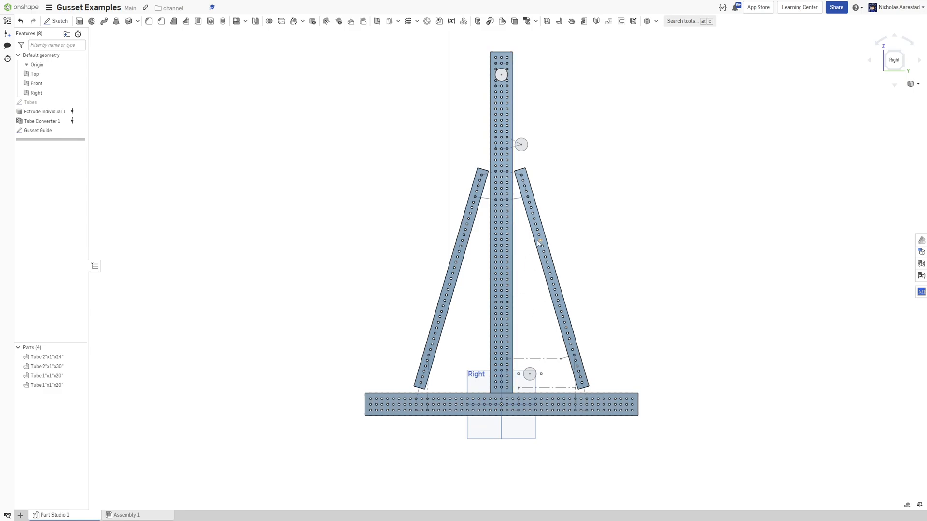
scroll(533, 241, down, 1)
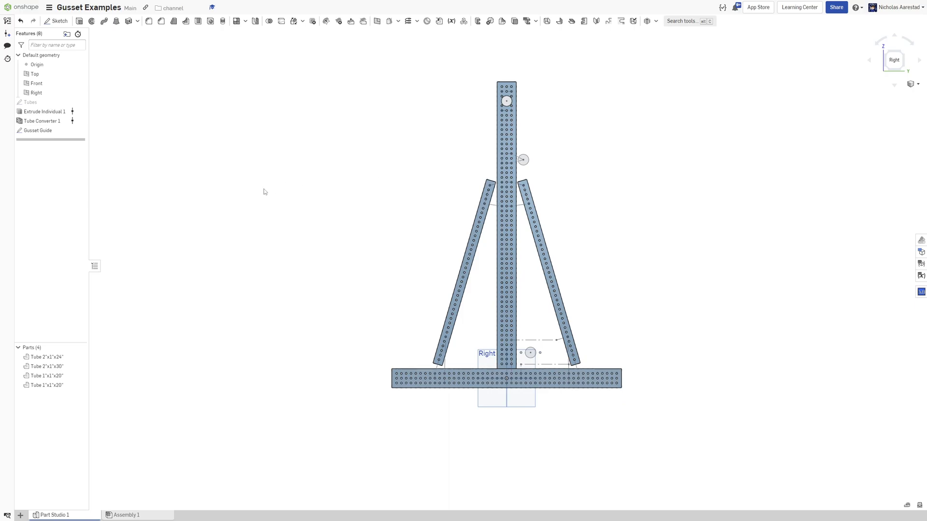
scroll(551, 116, up, 2)
scroll(513, 109, down, 2)
scroll(487, 159, up, 2)
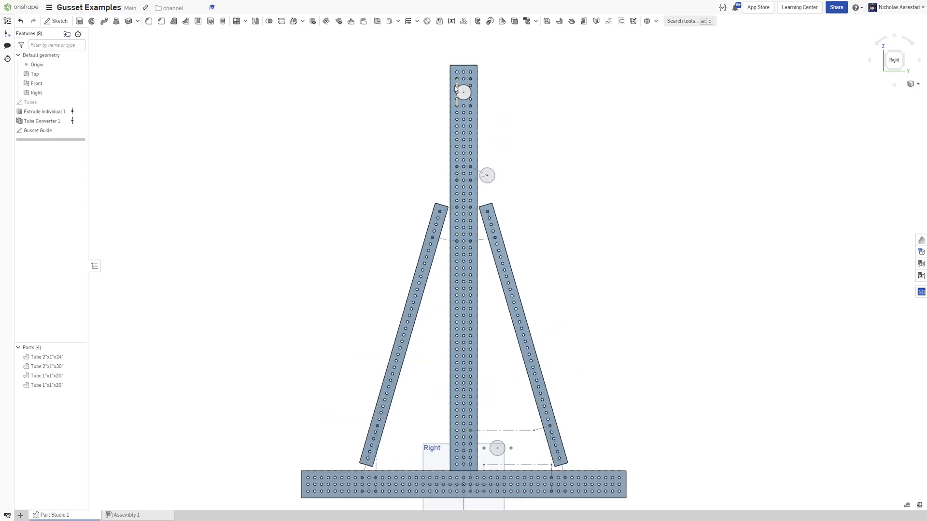
scroll(455, 205, down, 1)
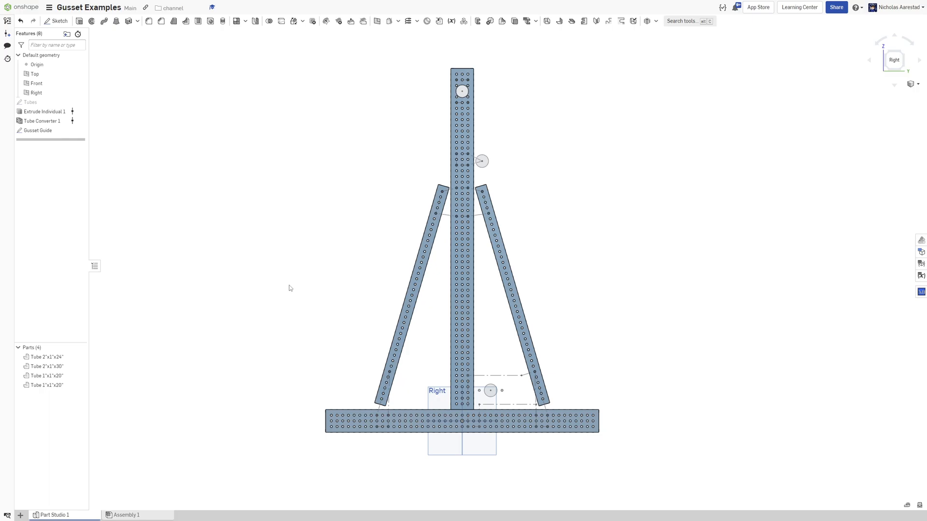
right_drag(454, 199, 493, 227)
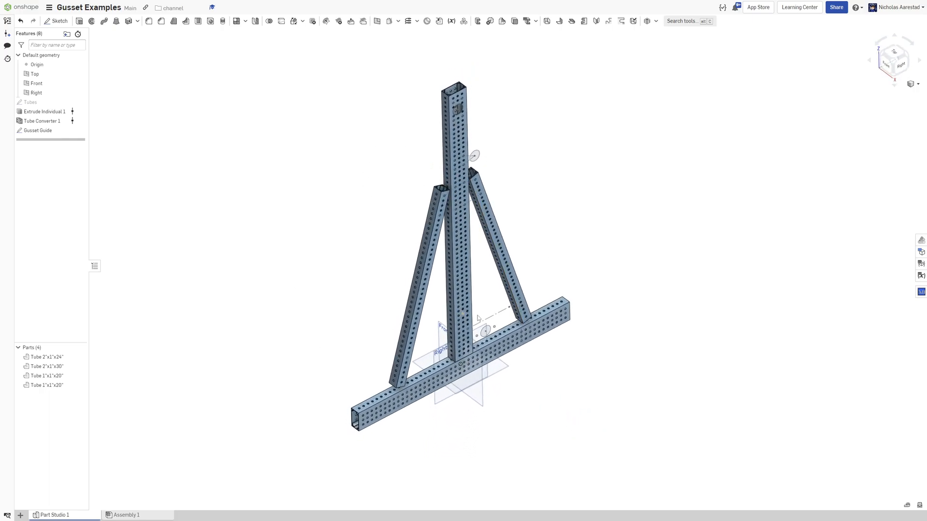
scroll(458, 93, up, 5)
scroll(458, 93, down, 6)
scroll(422, 303, up, 3)
right_drag(422, 303, 384, 335)
scroll(408, 240, up, 2)
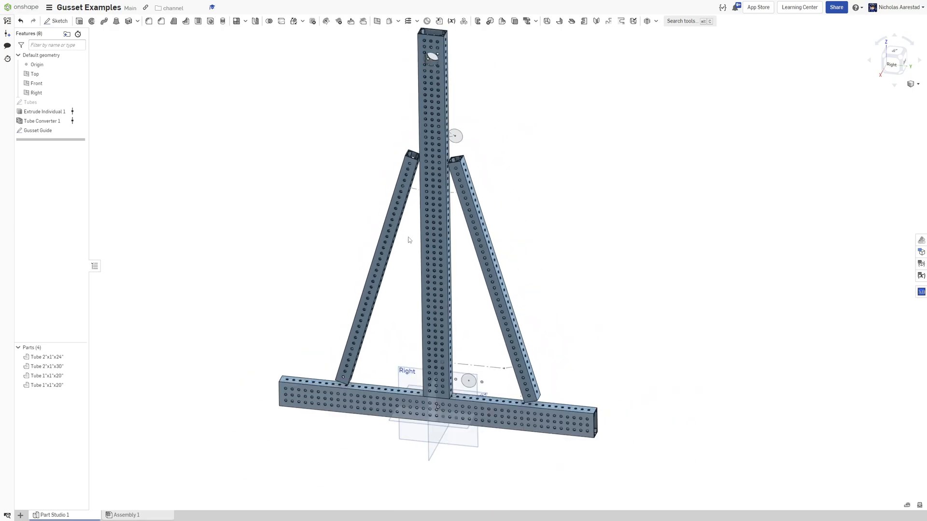
right_drag(409, 240, 424, 212)
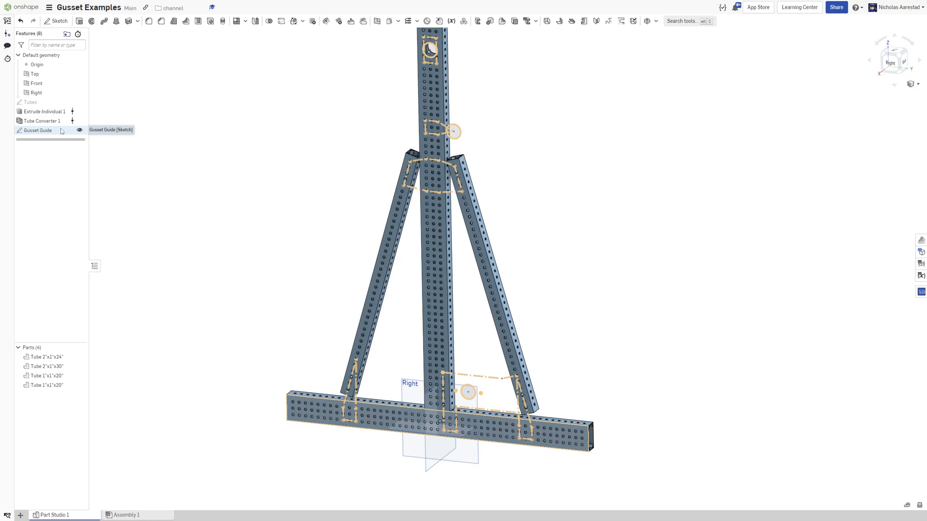
Highlight the Gusset Guide sketch to see its outlines on the 3D frame.
drag(48, 131, 53, 133)
scroll(434, 186, down, 3)
scroll(433, 123, up, 2)
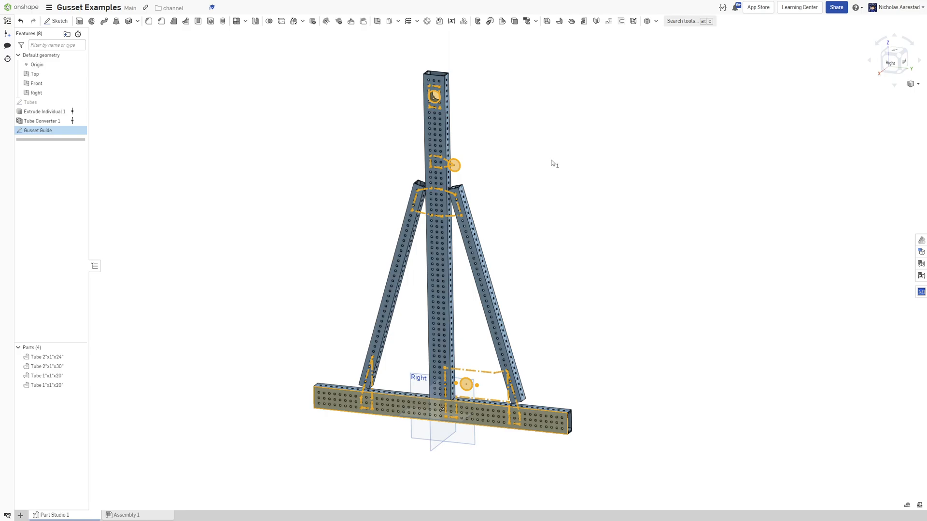
click(551, 164)
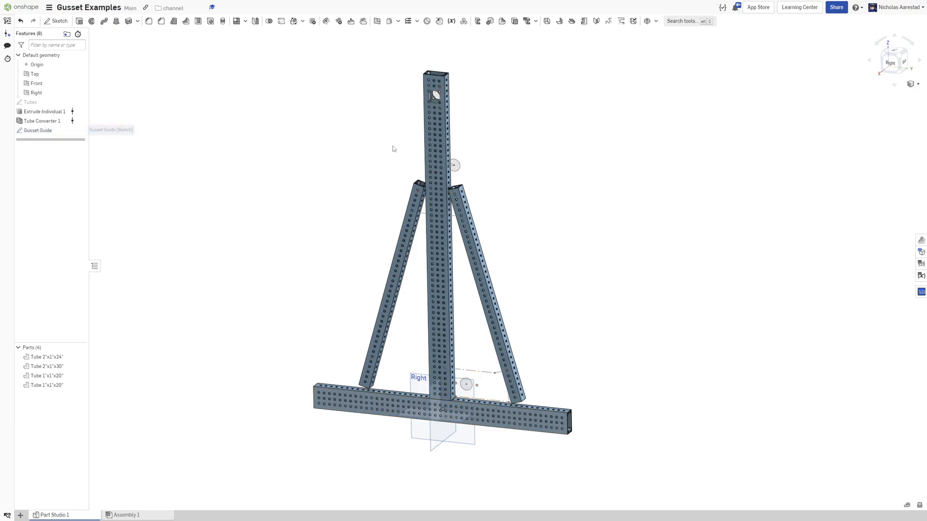
scroll(493, 158, up, 3)
right_drag(455, 129, 462, 116)
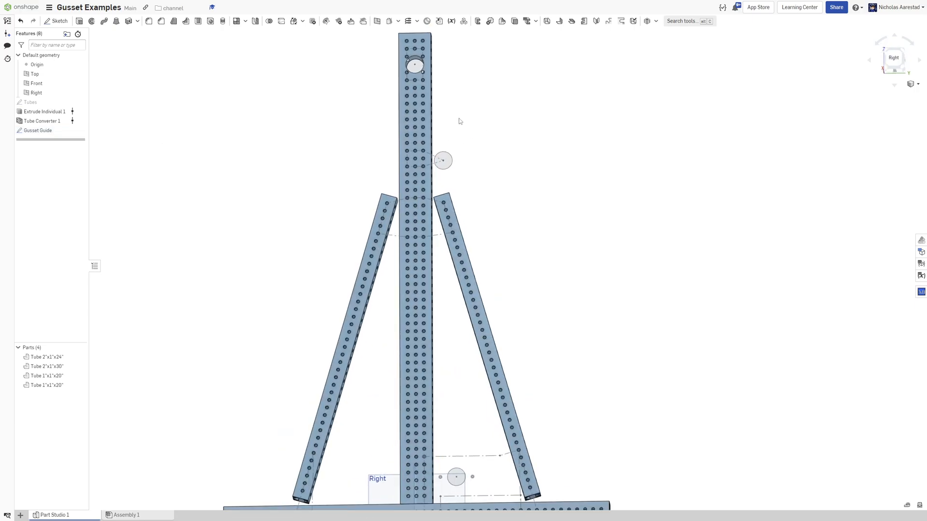
Select the Gusset Guide sketch in Right view and inspect its outlines at the base and upper joints.
click(894, 60)
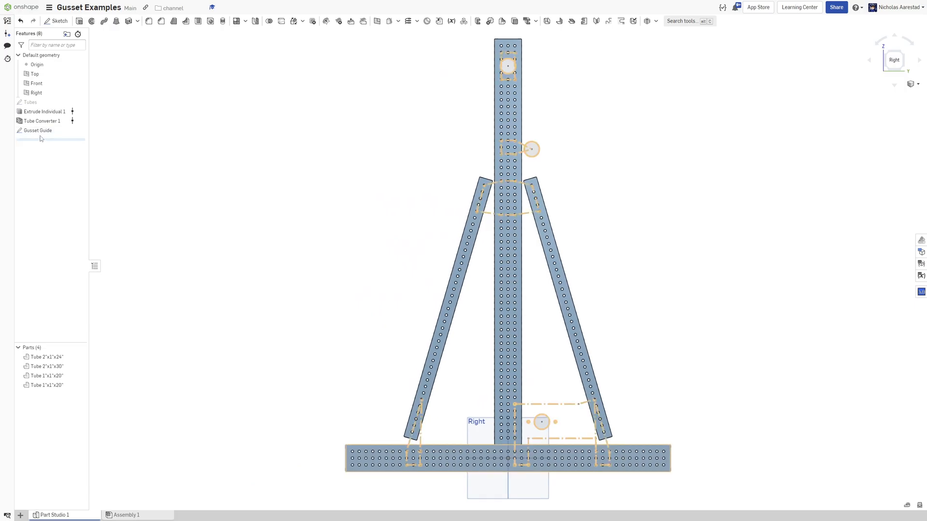
click(43, 131)
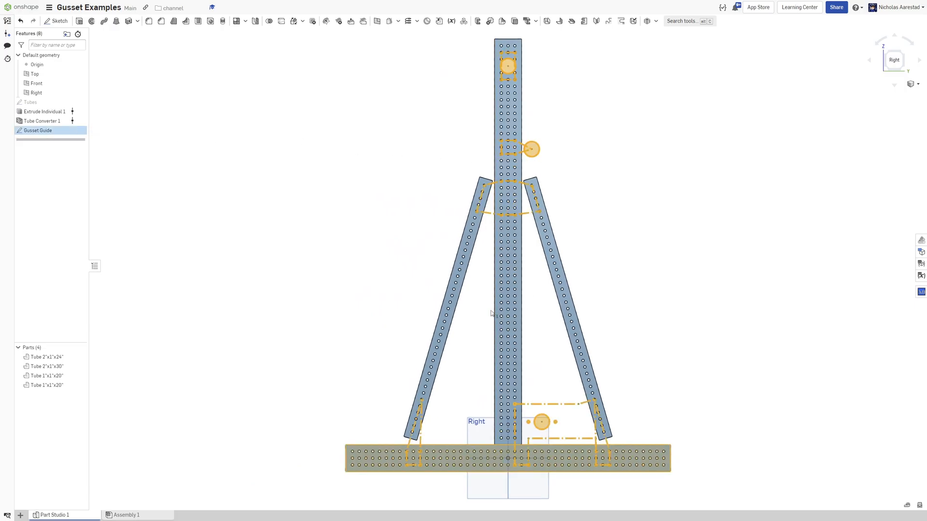
scroll(573, 497, up, 3)
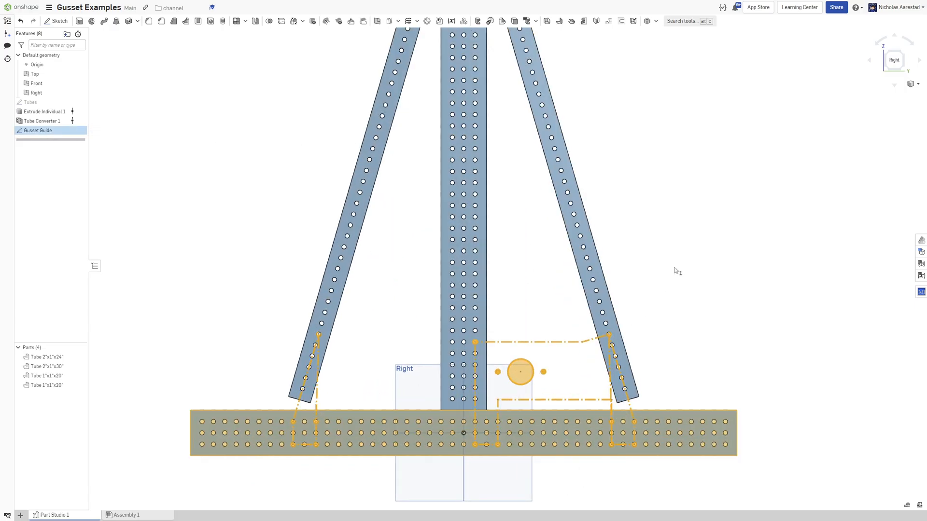
scroll(674, 269, down, 2)
scroll(625, 420, up, 4)
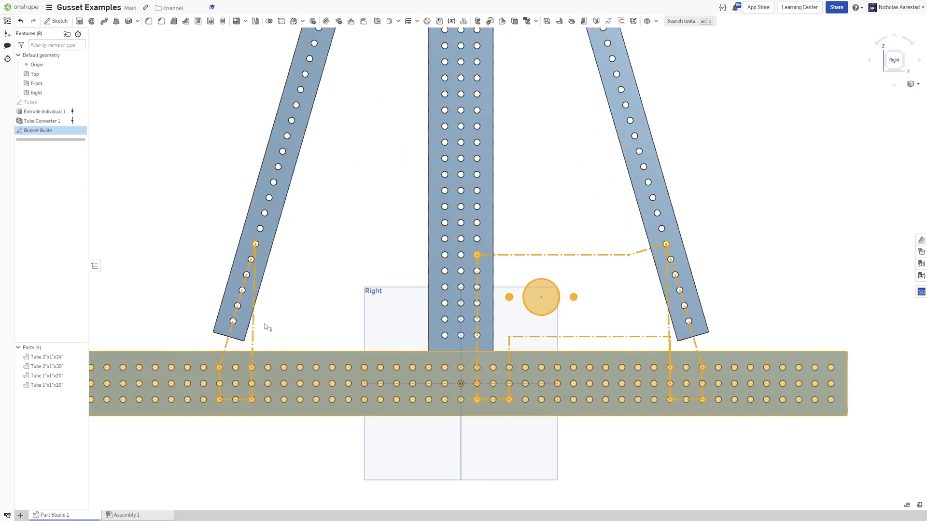
scroll(271, 317, down, 5)
scroll(279, 432, down, 2)
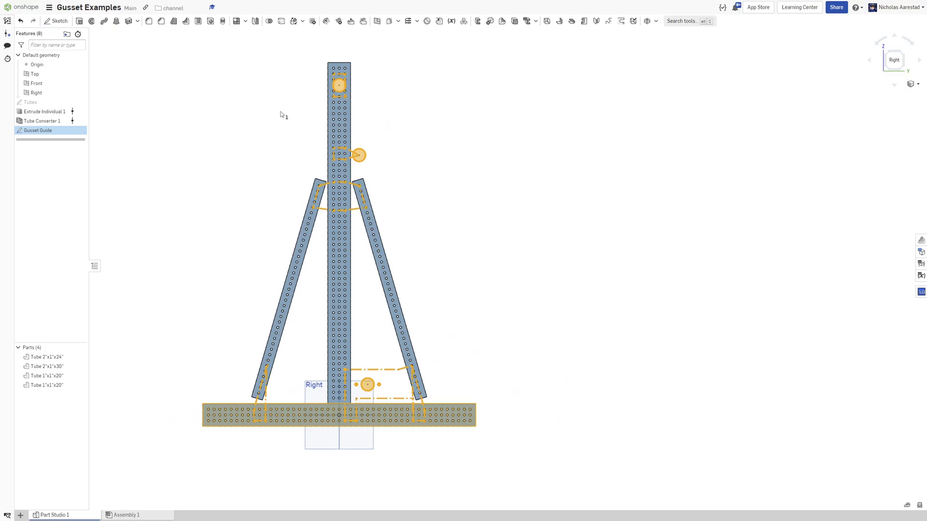
scroll(302, 415, up, 5)
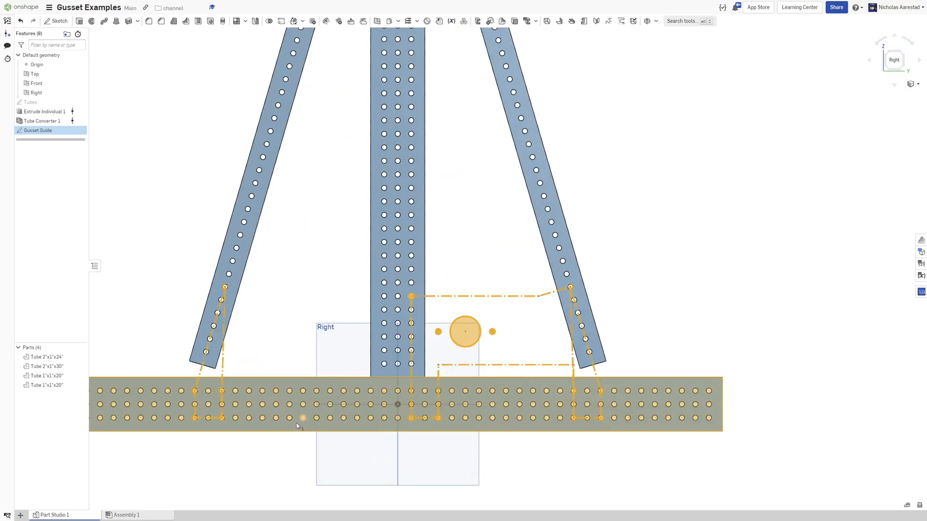
scroll(338, 323, down, 6)
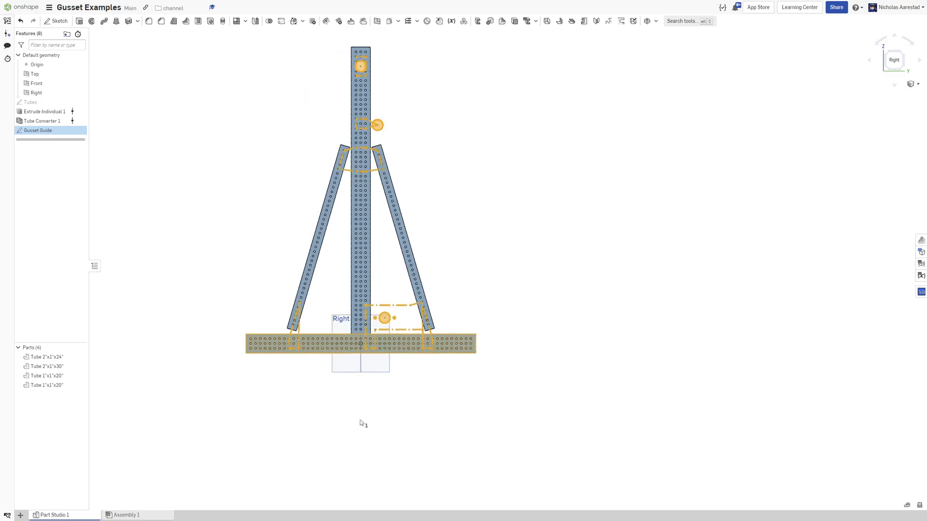
click(263, 221)
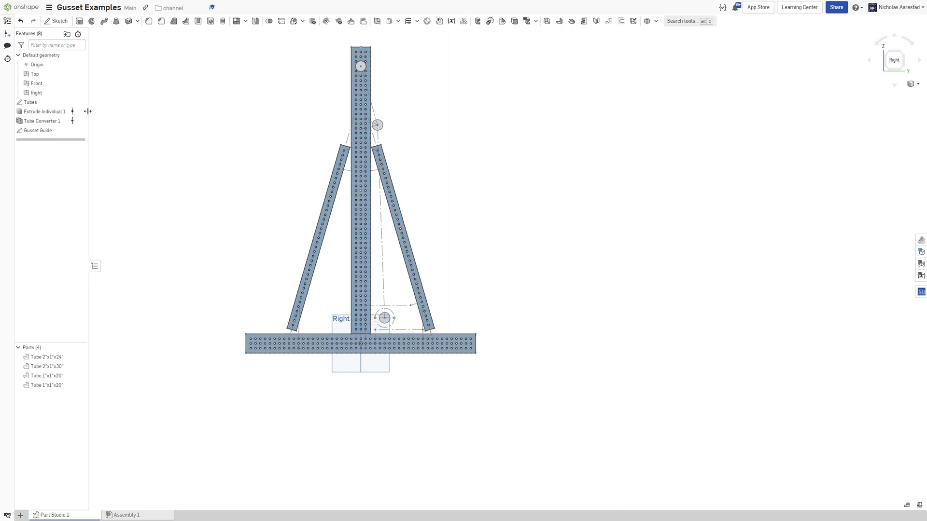
Start a new sketch on the vertical tube's face near its top and project the large circle's edge into it.
click(80, 131)
click(80, 130)
scroll(376, 55, up, 3)
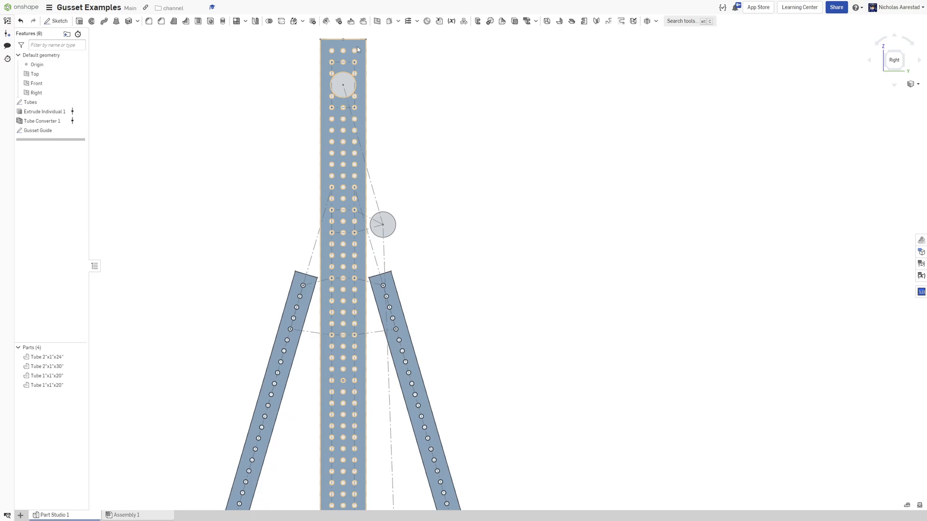
key(shift+s)
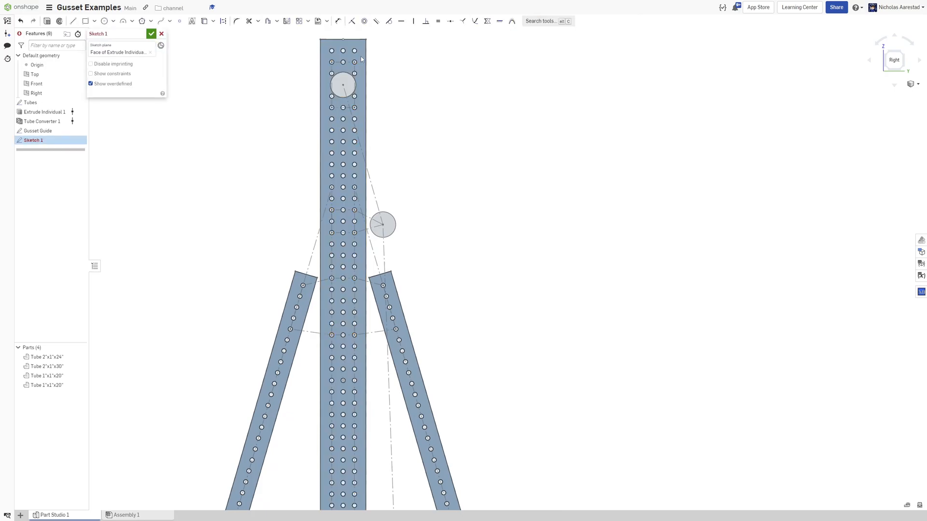
scroll(377, 65, up, 4)
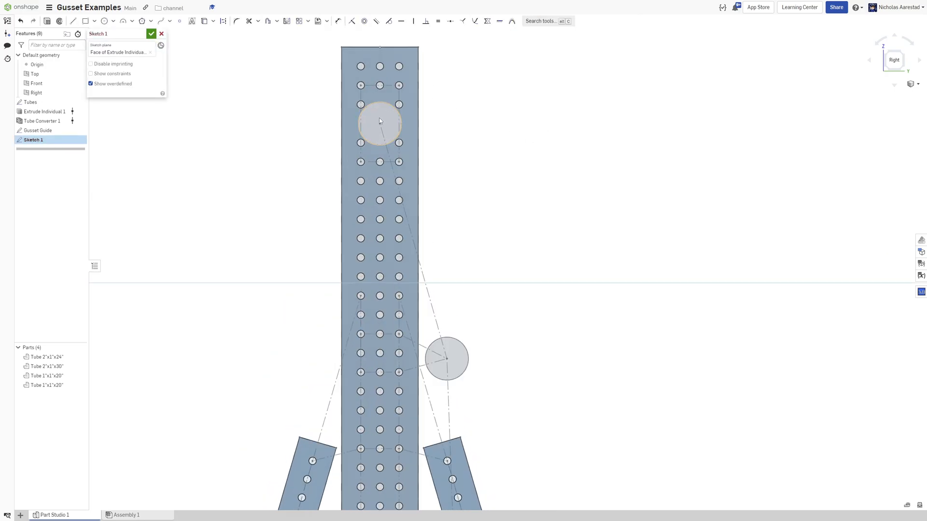
scroll(380, 121, up, 2)
key(g)
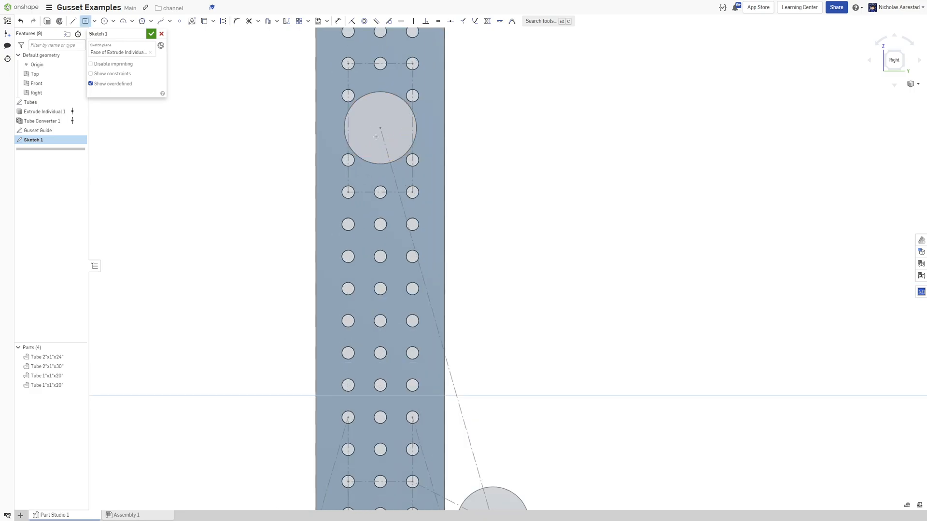
key(u)
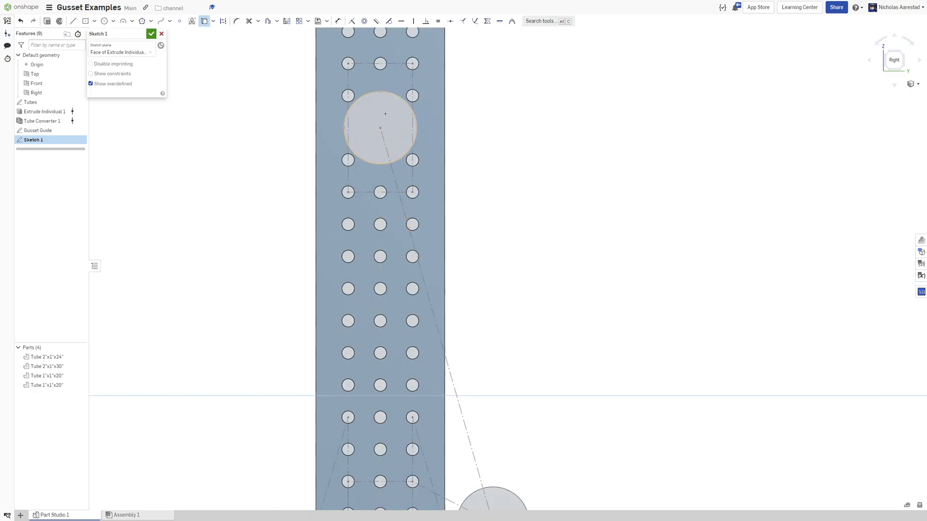
click(385, 117)
key(c)
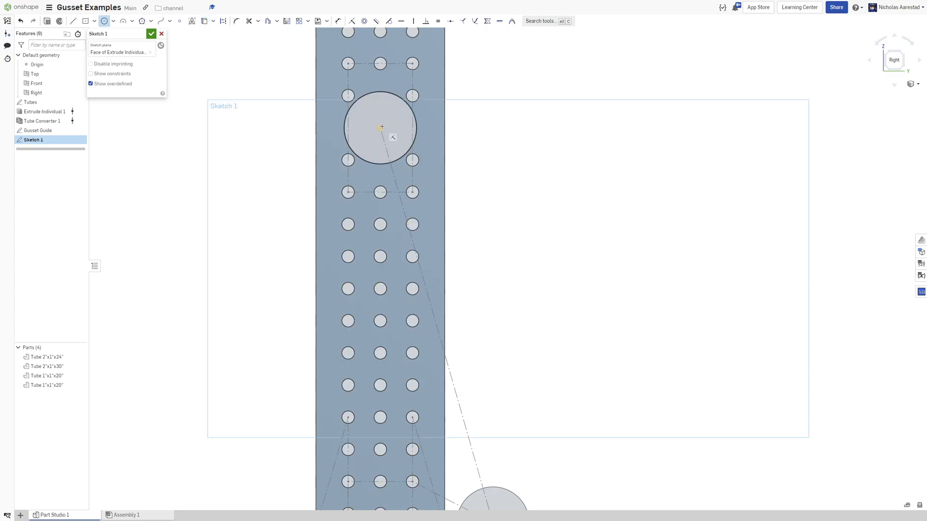
click(381, 128)
key(Escape)
key(Escape)
Draw a center-point rectangle on the large circle's center enclosing the surrounding ring of holes.
click(380, 126)
click(322, 48)
scroll(367, 62, down, 1)
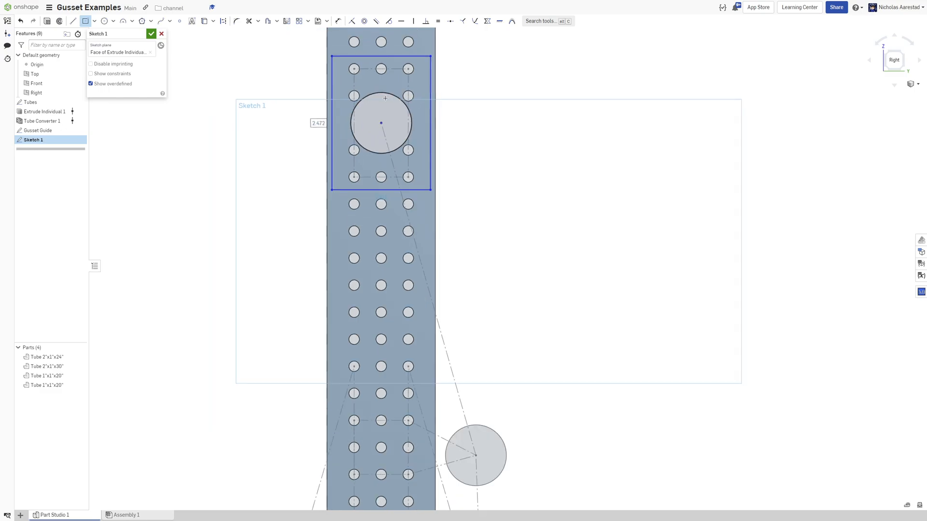
scroll(365, 66, up, 3)
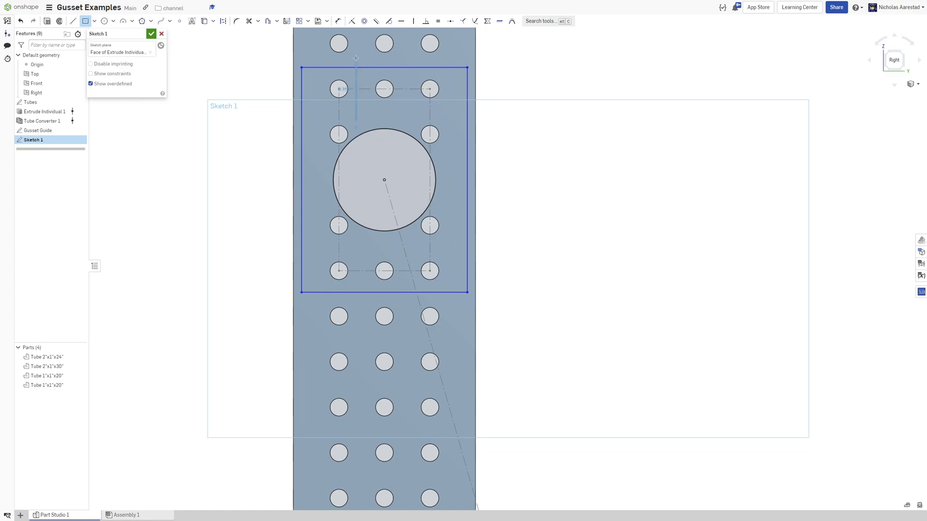
Dimension the gap between the rectangle's top edge and the top hole row's centerline.
key(u)
key(super)
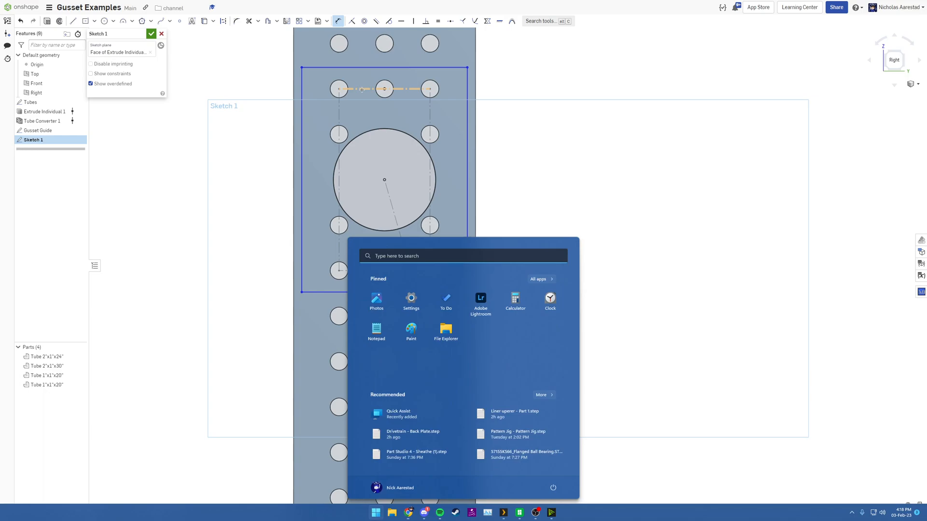
text(carnac)
key(Return)
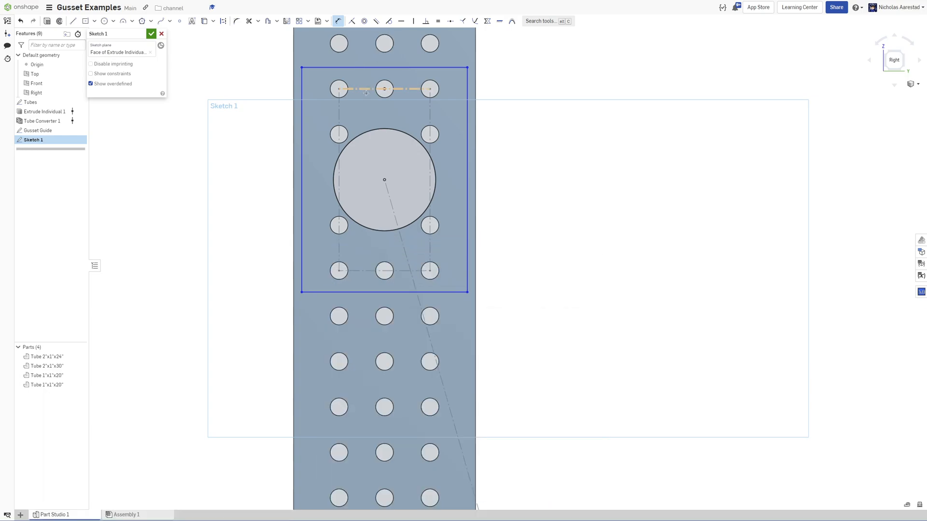
click(365, 91)
click(355, 68)
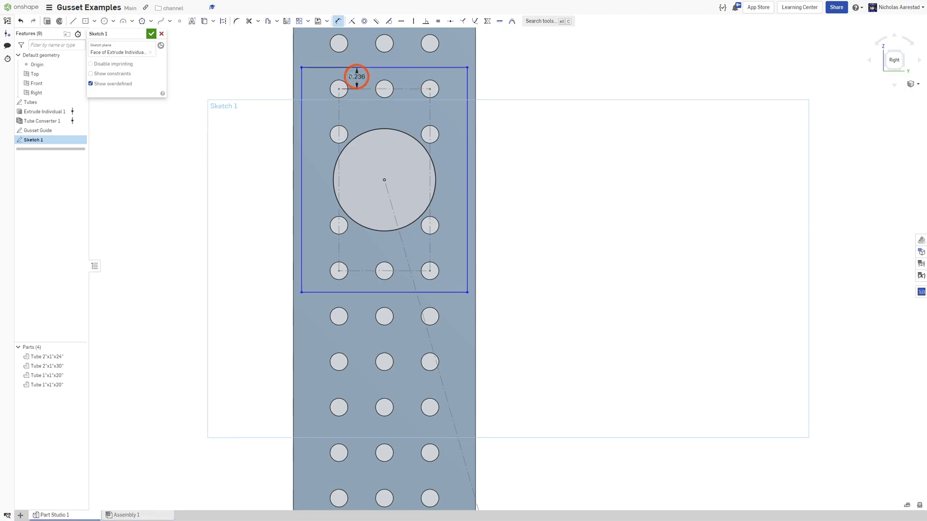
click(321, 83)
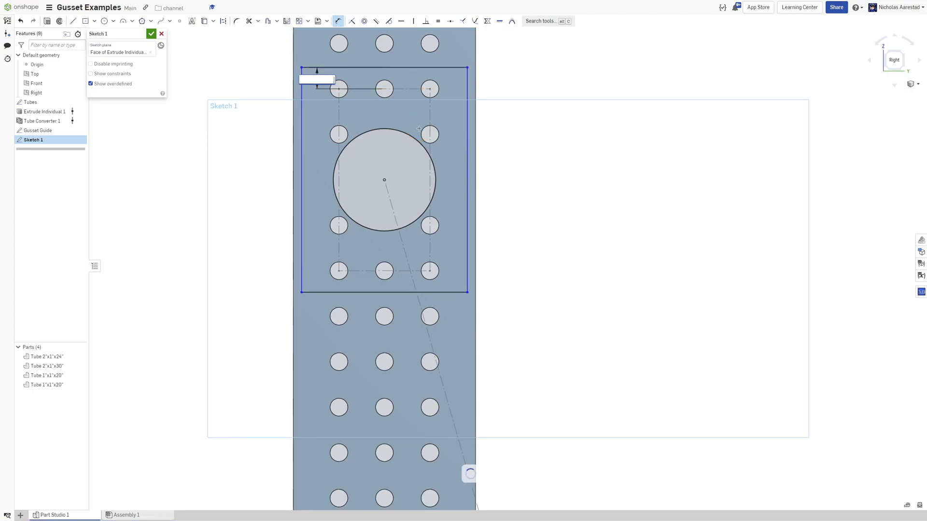
key(Return)
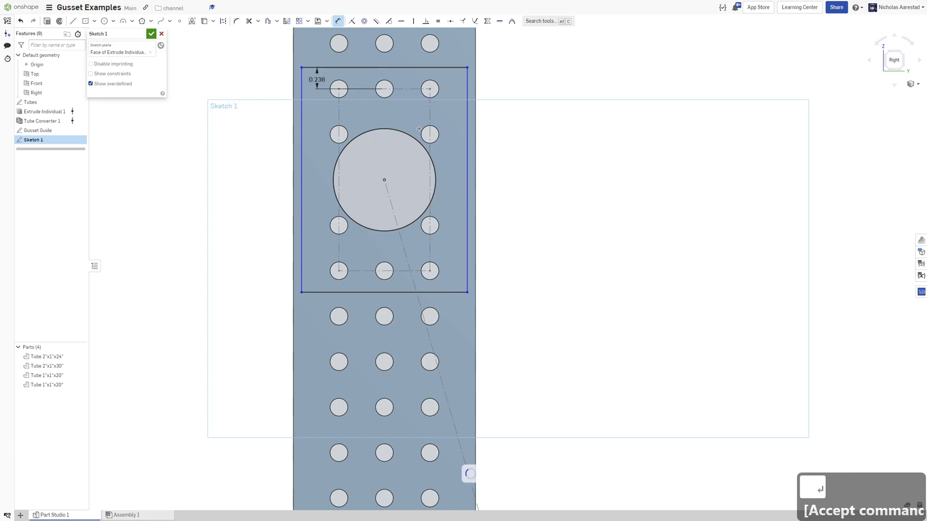
Dimension the offset between the rectangle's left edge and the tube's left edge as 0.02.
click(298, 77)
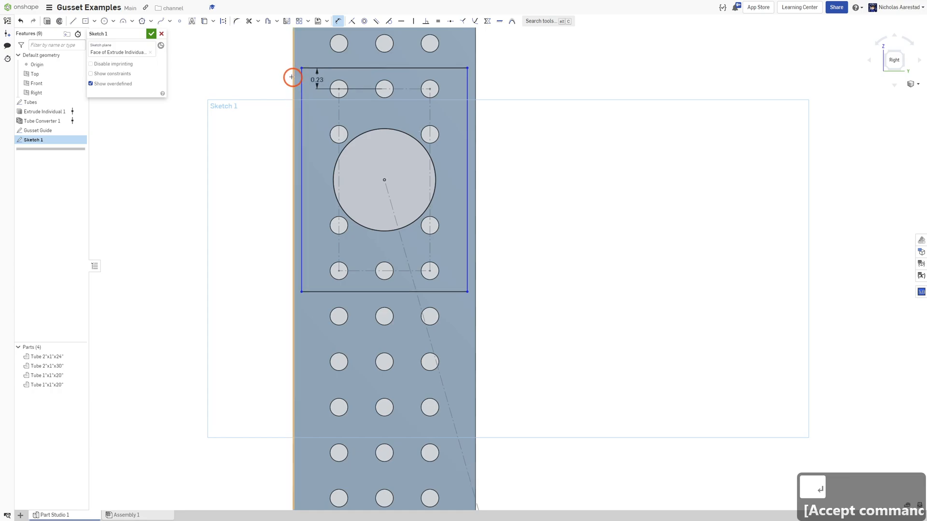
click(299, 78)
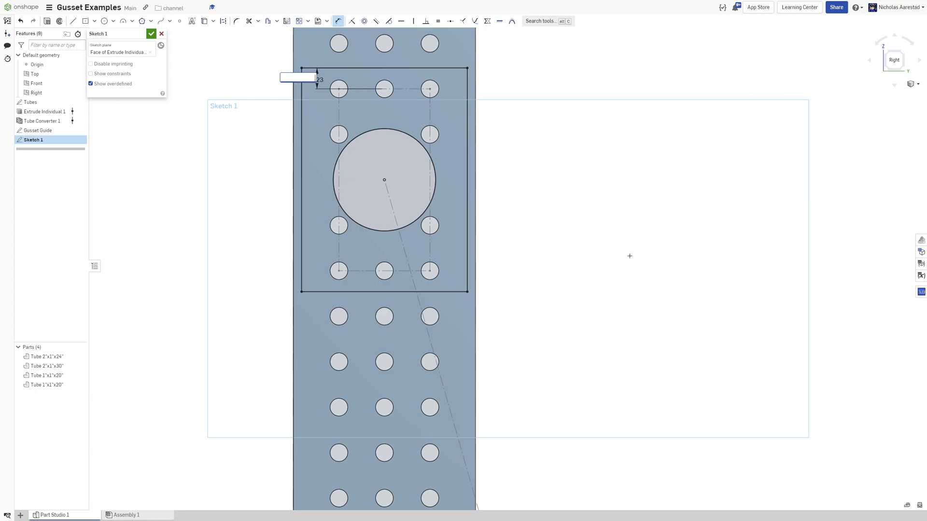
key(Return)
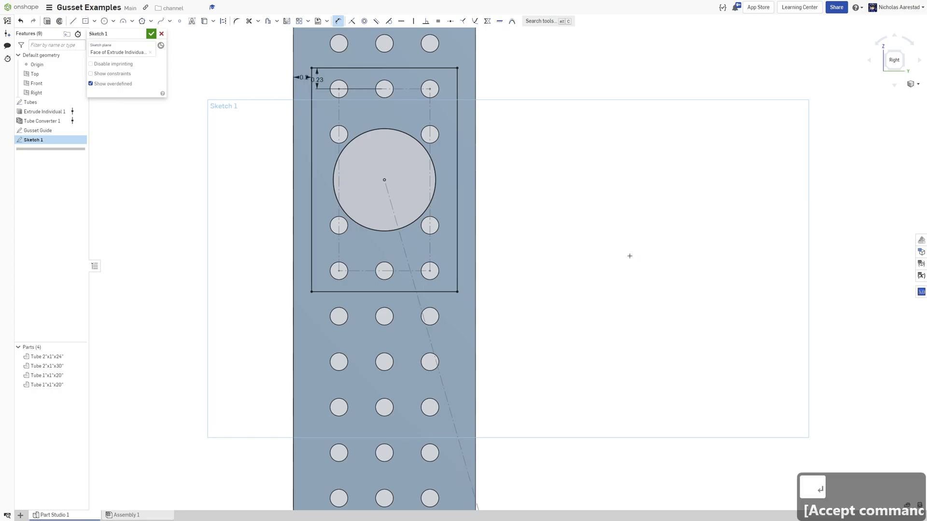
double_click(304, 77)
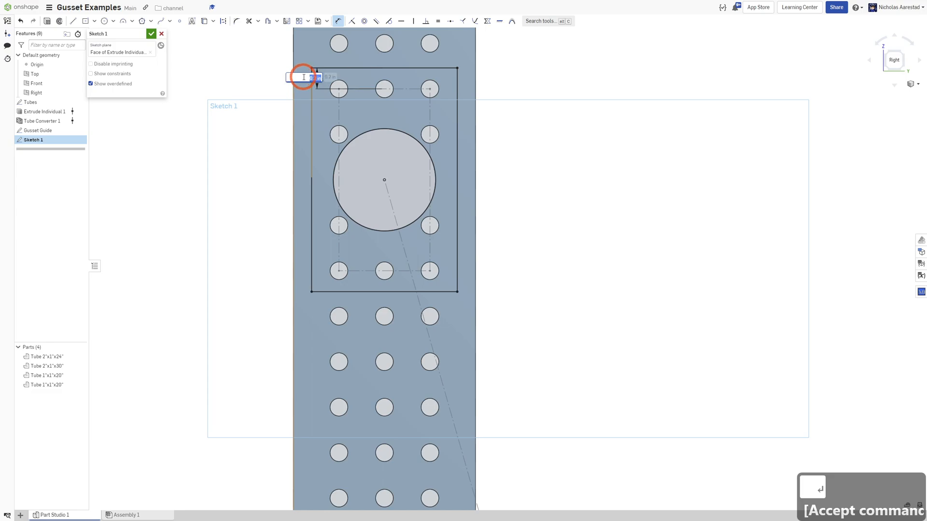
key(Return)
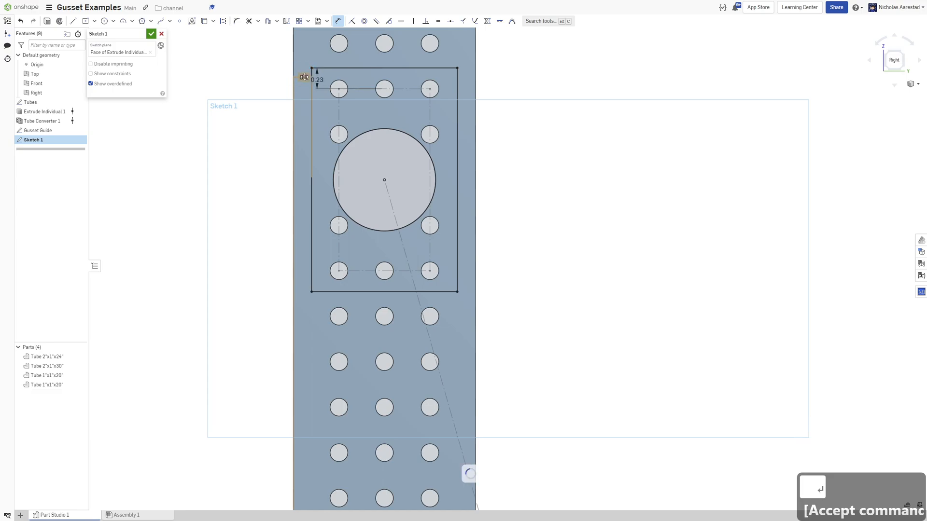
Draw a center-point rectangle centered on the hole above the first rectangle, spanning across the tube.
scroll(483, 213, down, 3)
scroll(464, 79, up, 4)
scroll(447, 48, down, 1)
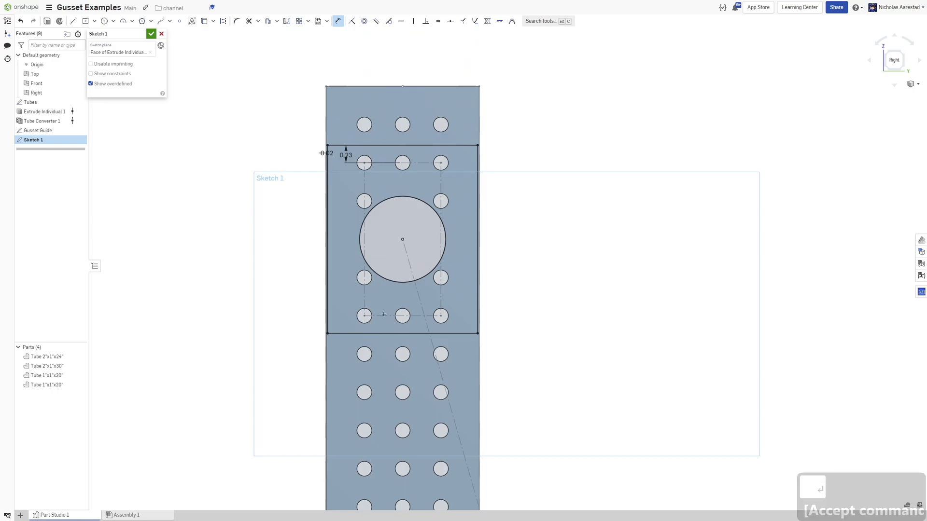
scroll(363, 128, up, 5)
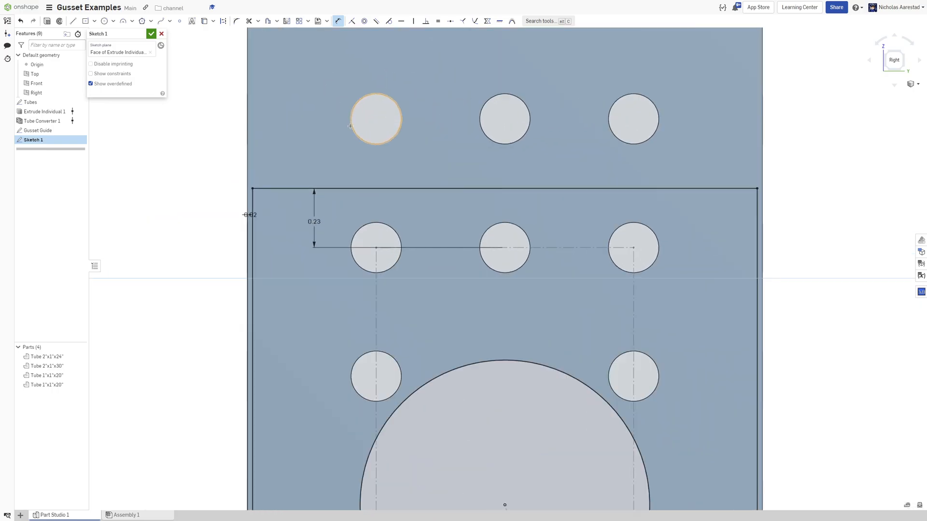
scroll(396, 127, down, 4)
scroll(402, 123, up, 1)
scroll(402, 123, up, 3)
key(r)
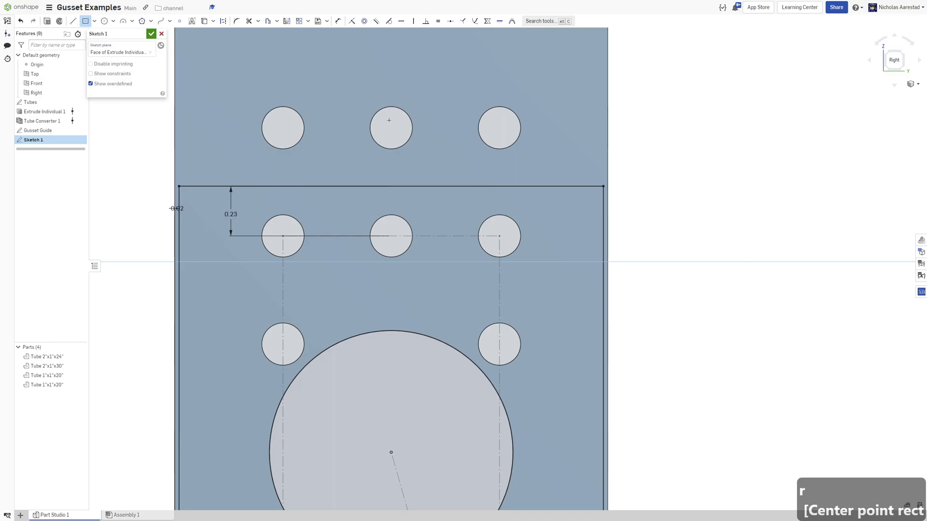
click(391, 128)
scroll(199, 88, down, 1)
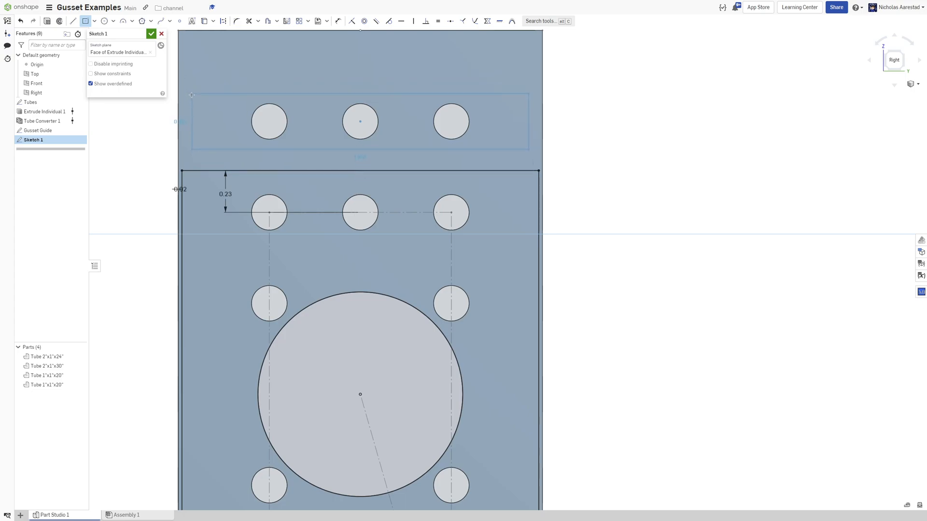
click(192, 91)
Dimension the distance from that hole's center to the new rectangle's bottom edge as 0.23.
key(d)
click(360, 151)
click(357, 120)
click(385, 135)
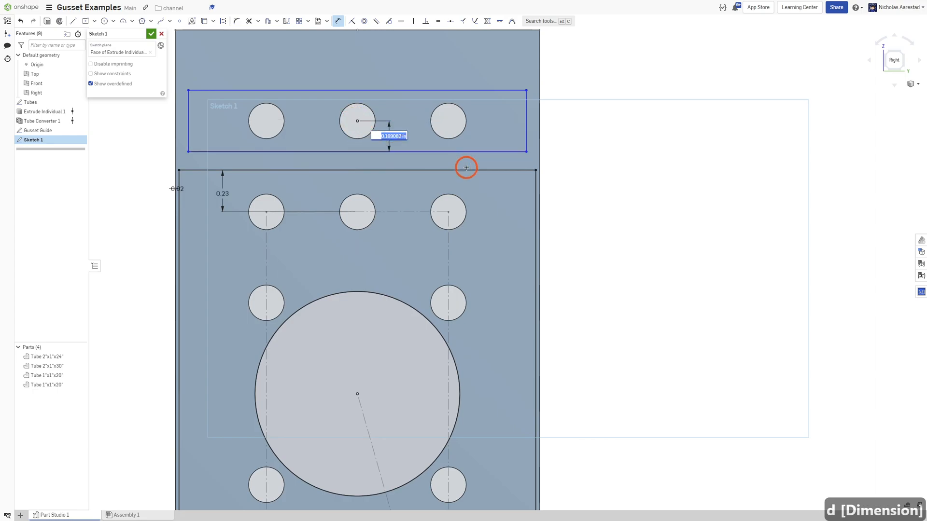
key(Return)
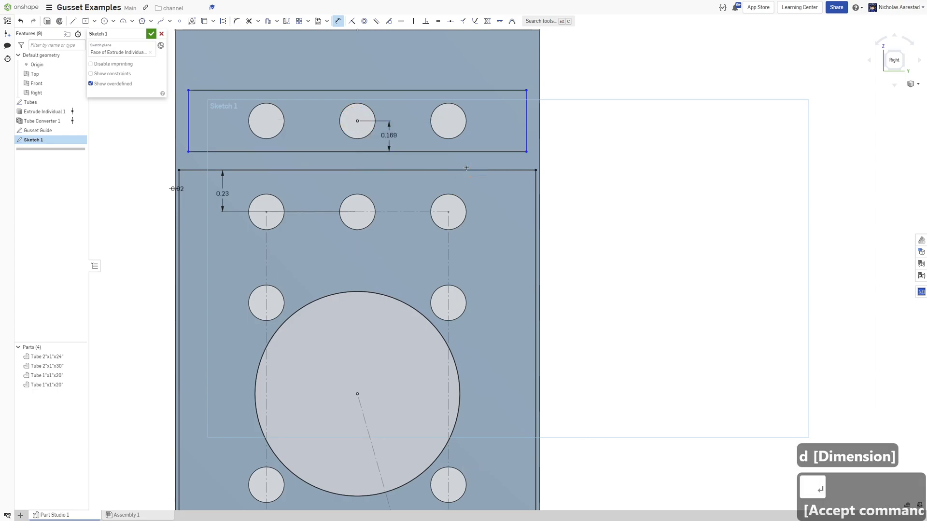
scroll(400, 155, down, 3)
key(Escape)
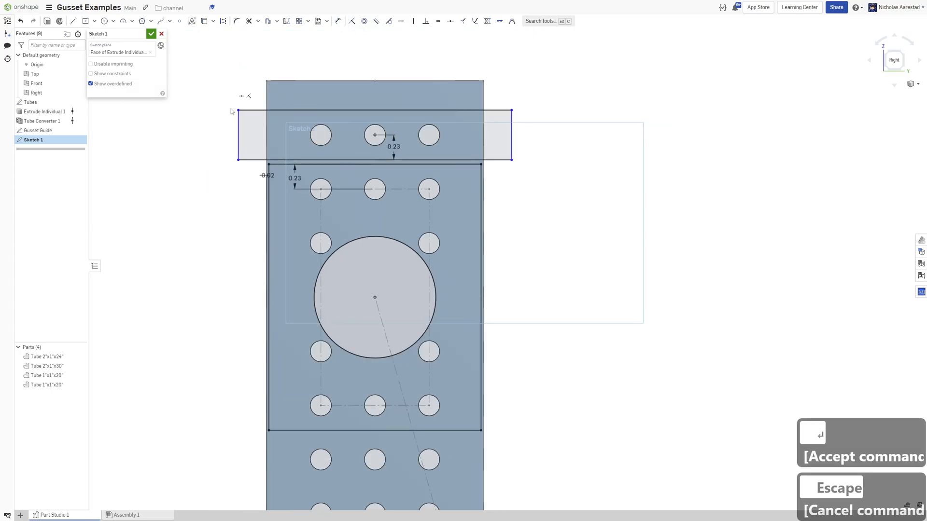
Align the new rectangle's left edge with the tube edge and dimension its offset as 0.02.
drag(237, 123, 273, 123)
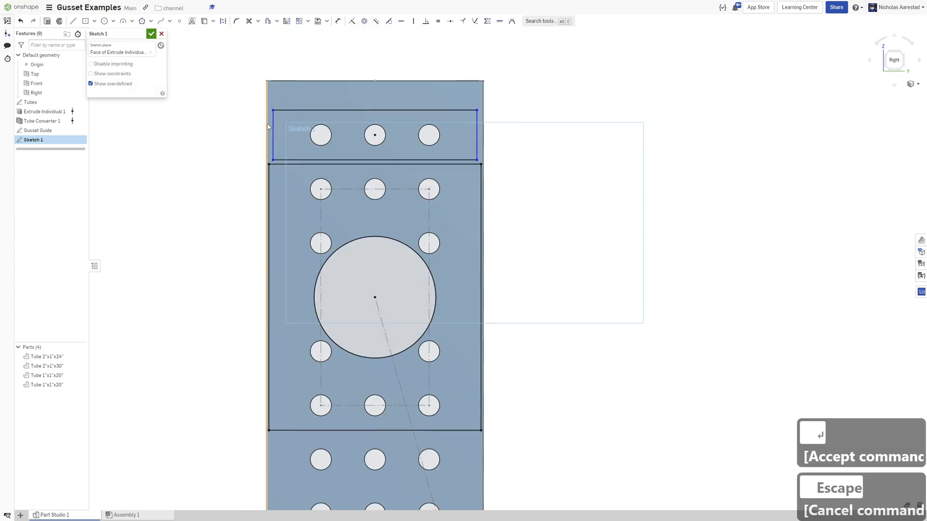
scroll(273, 123, up, 3)
key(d)
click(278, 121)
click(266, 120)
click(278, 121)
click(310, 142)
key(Return)
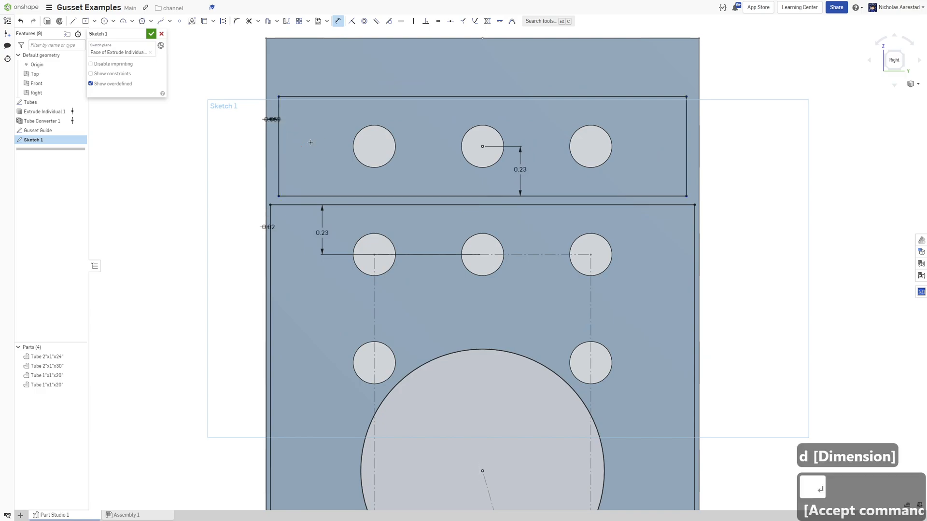
double_click(282, 119)
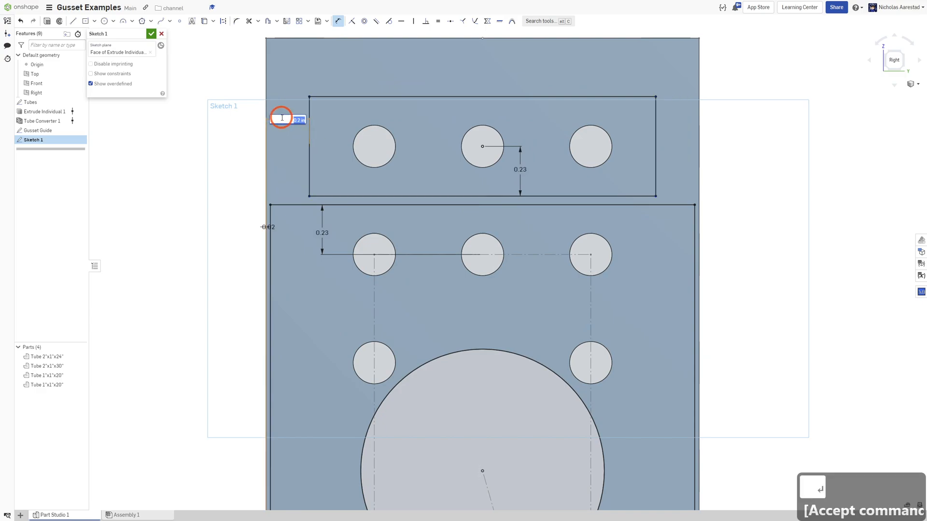
key(Return)
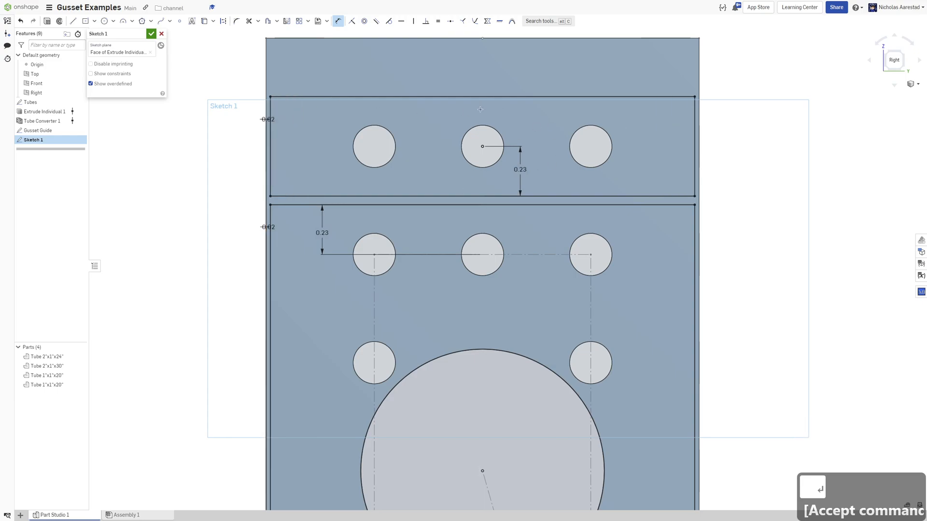
Move the first rectangle's 0.23 dimension label toward the middle of the top hole row.
scroll(471, 150, down, 5)
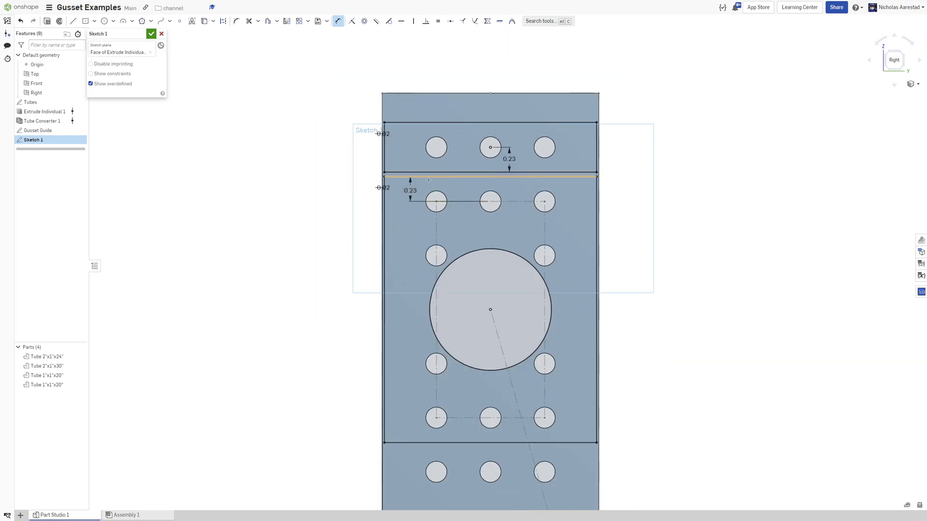
scroll(536, 193, up, 2)
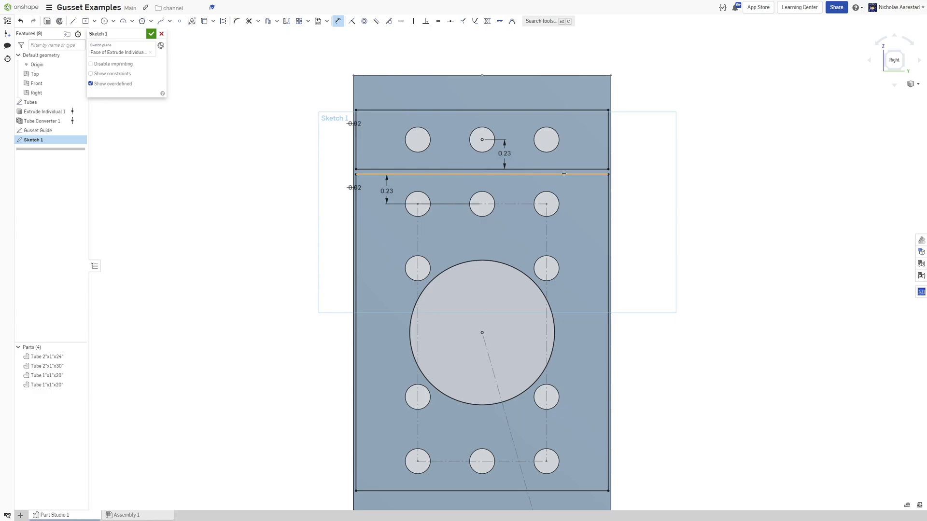
scroll(634, 184, up, 2)
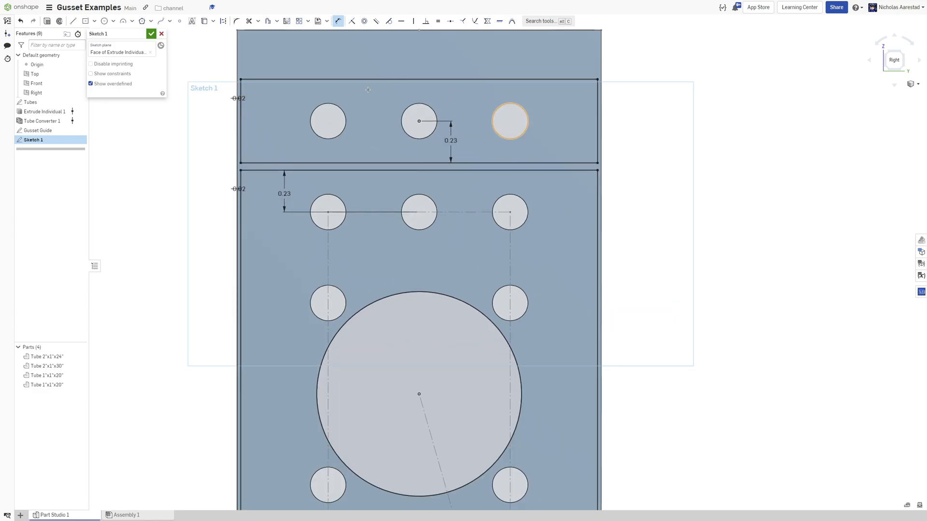
scroll(558, 274, down, 2)
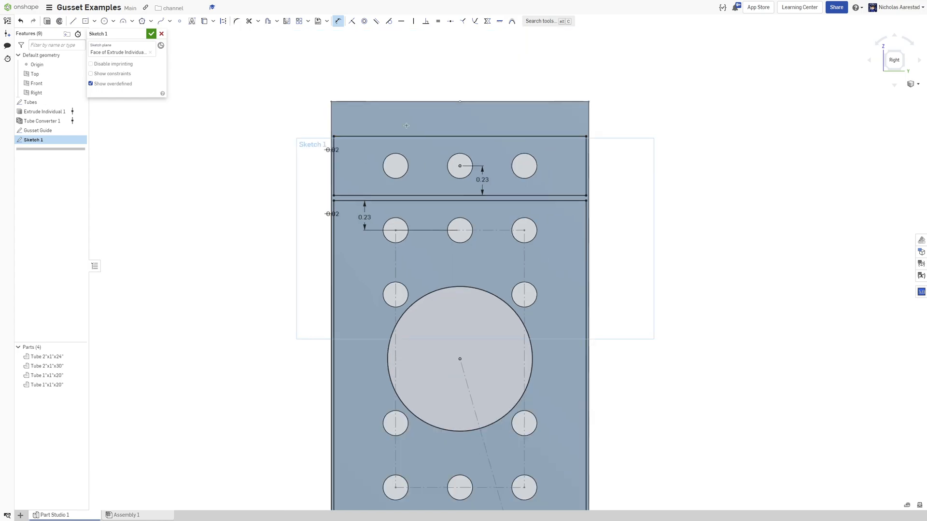
scroll(389, 190, up, 2)
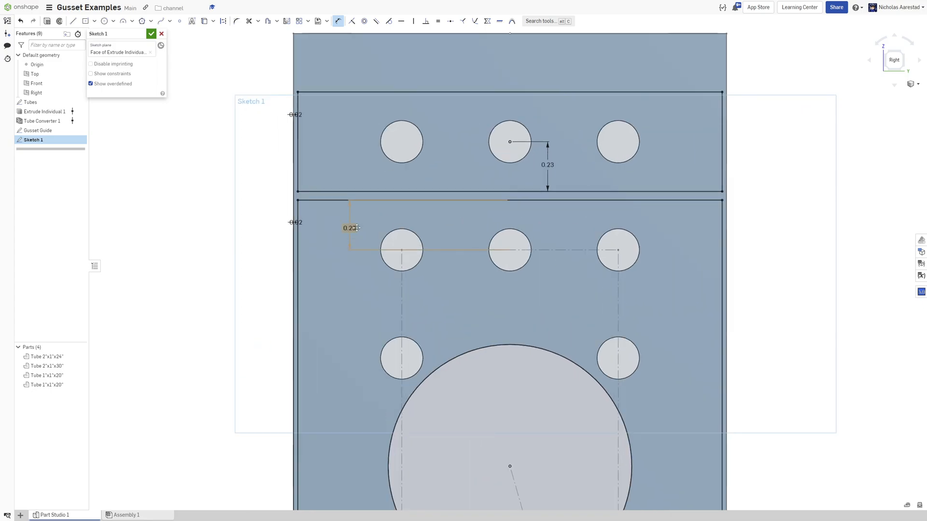
drag(353, 228, 448, 227)
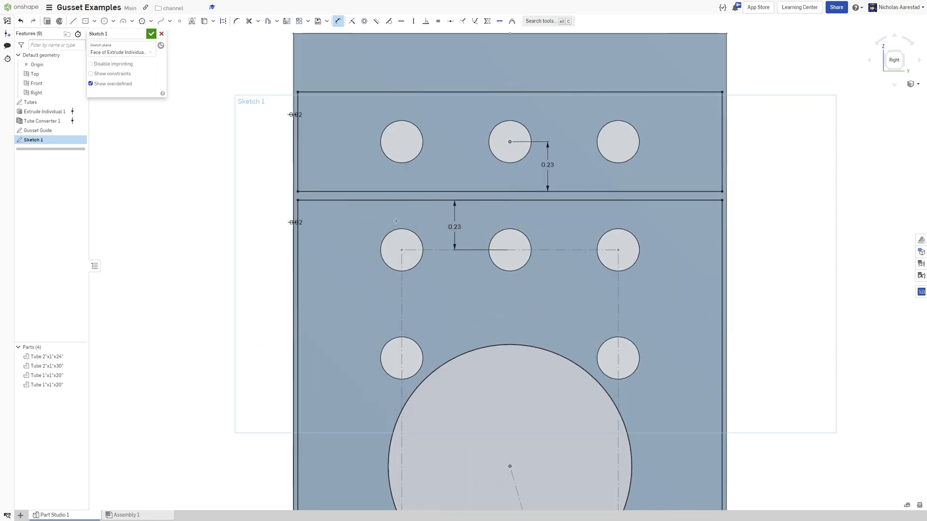
scroll(216, 202, down, 1)
scroll(353, 188, up, 1)
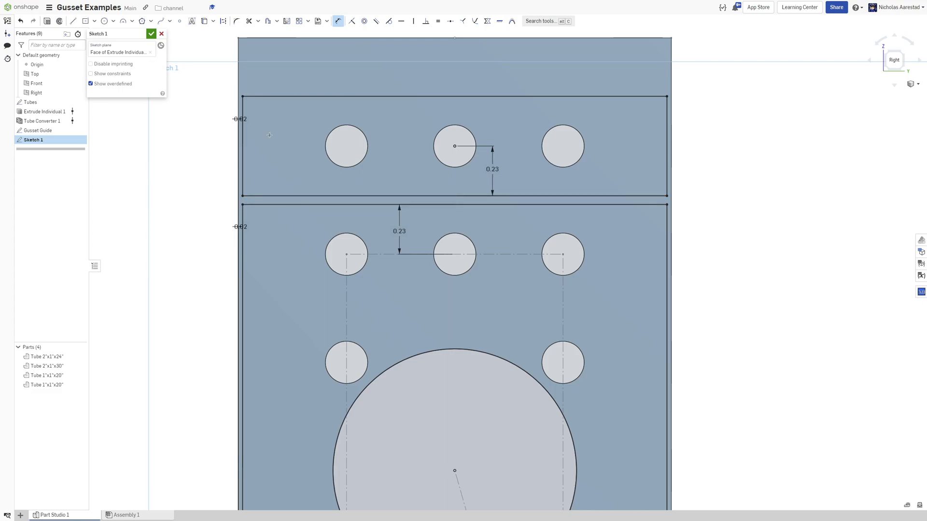
scroll(352, 176, down, 2)
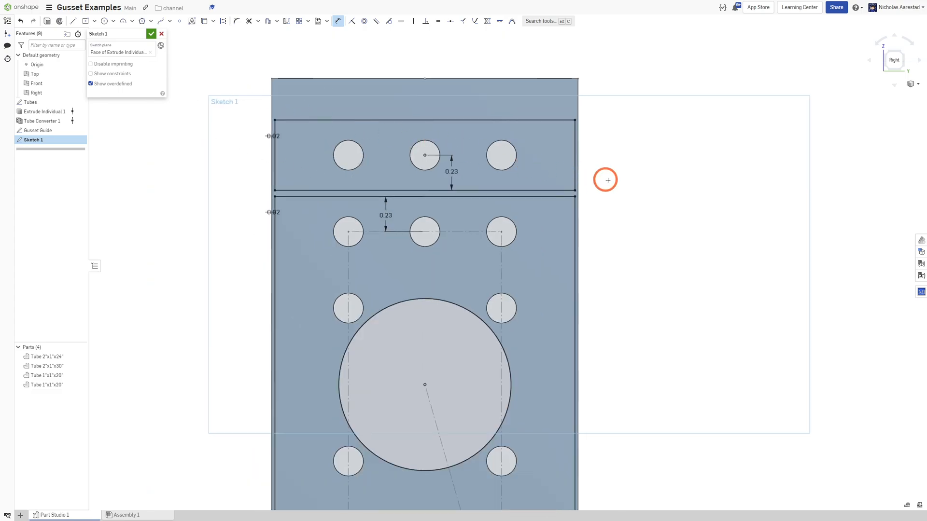
Select and delete the upper rectangle and its dimensions.
key(d)
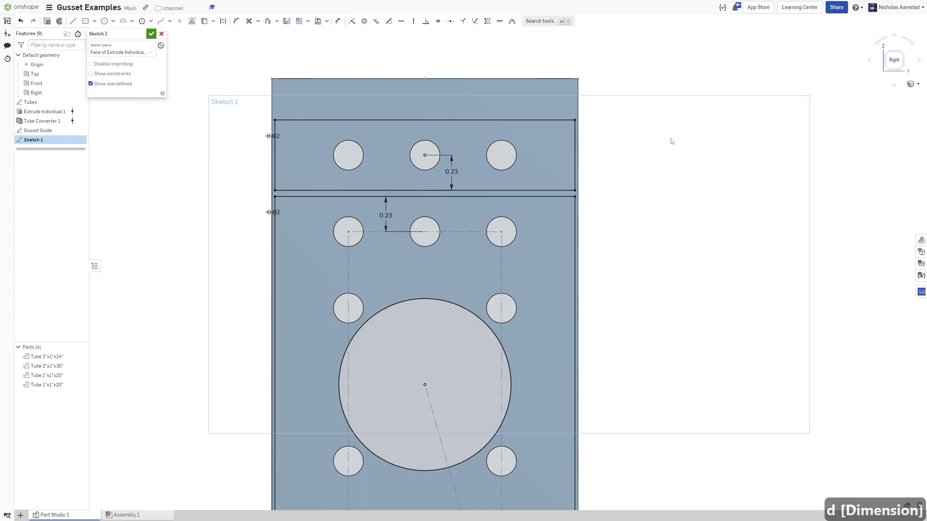
mouse_move(296, 116)
mouse_down()
mouse_move(621, 186)
mouse_move(618, 195)
mouse_up()
key(Delete)
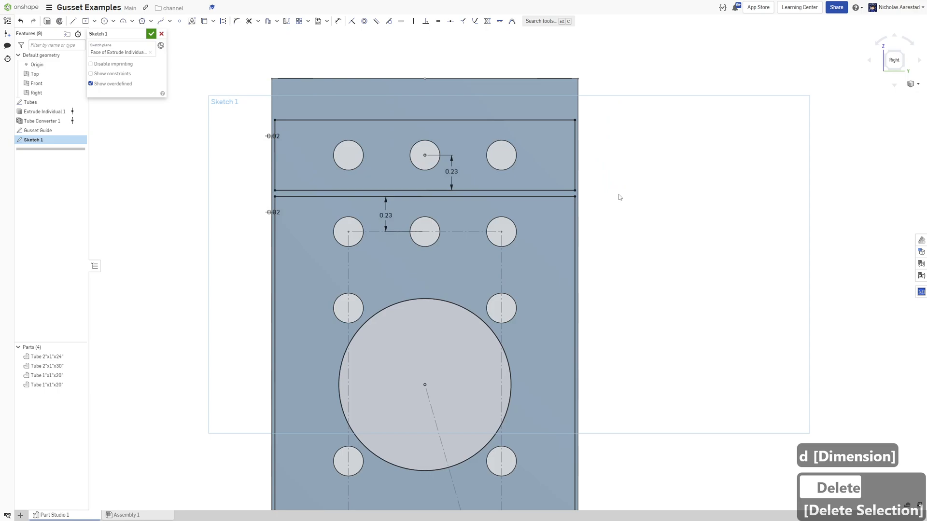
Project the edges of the top and bottom hole rows inside the rectangle into the sketch.
scroll(527, 153, down, 3)
scroll(527, 153, down, 3)
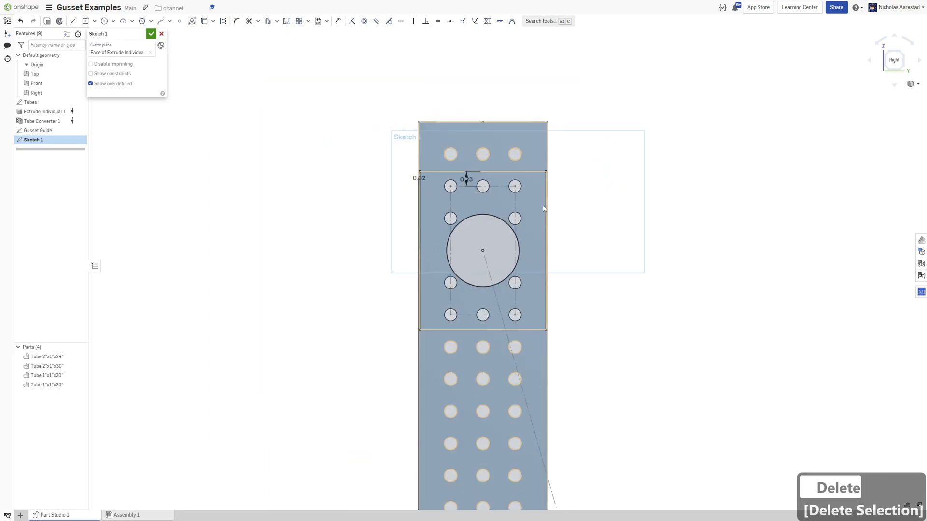
scroll(466, 145, up, 2)
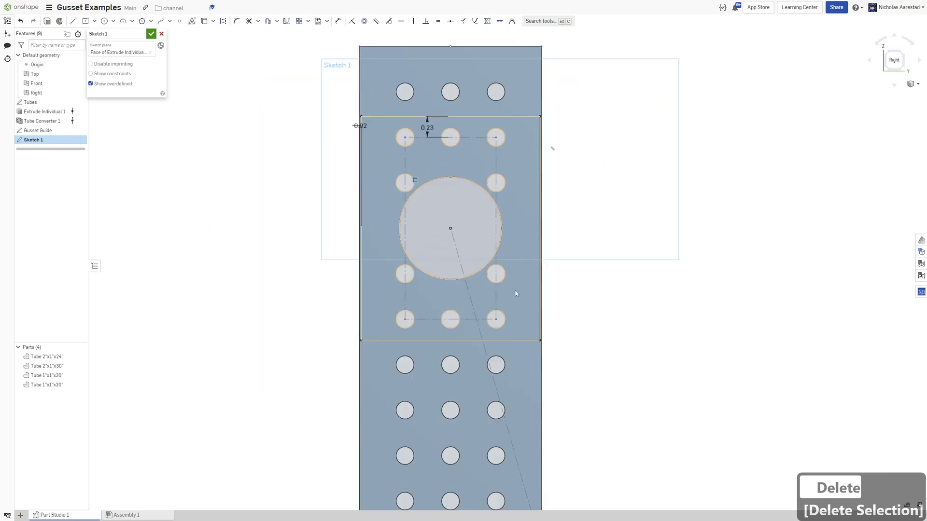
mouse_move(613, 157)
right_down()
mouse_move(618, 173)
mouse_move(578, 198)
right_up()
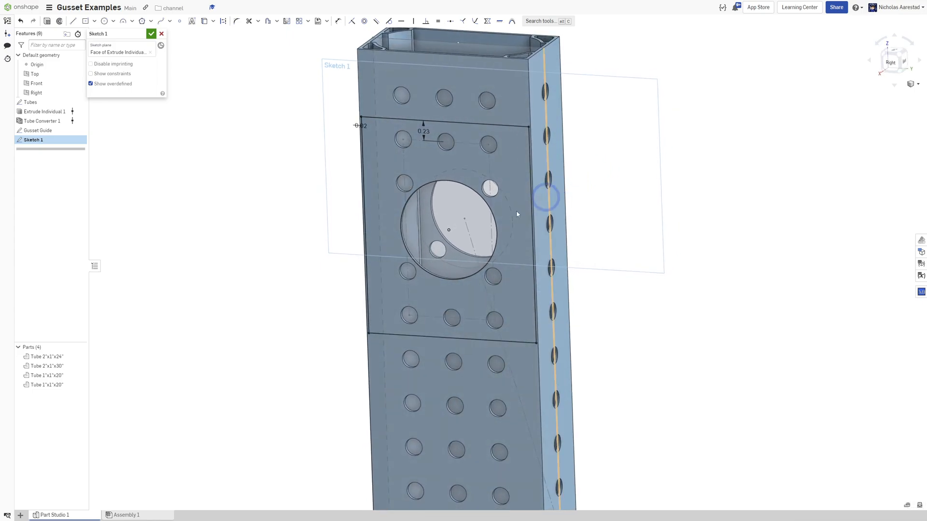
key(n)
scroll(448, 173, up, 5)
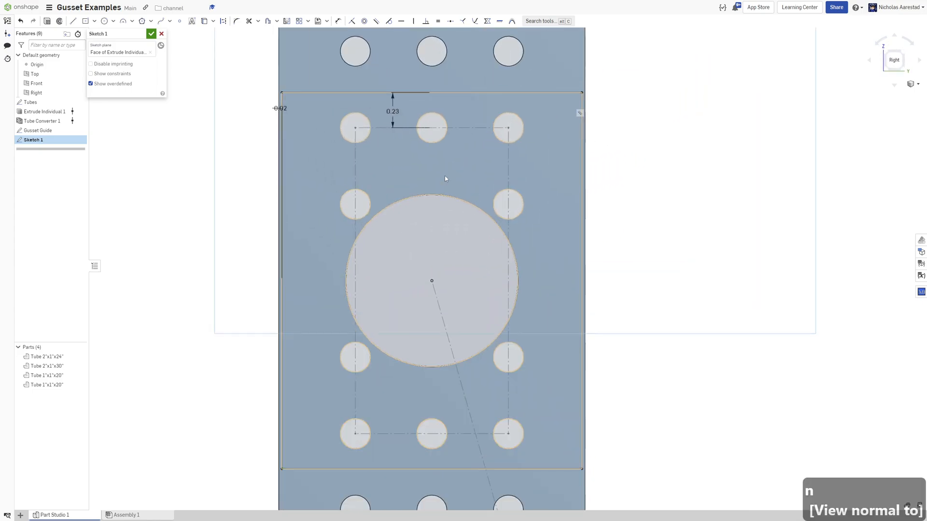
scroll(411, 207, down, 5)
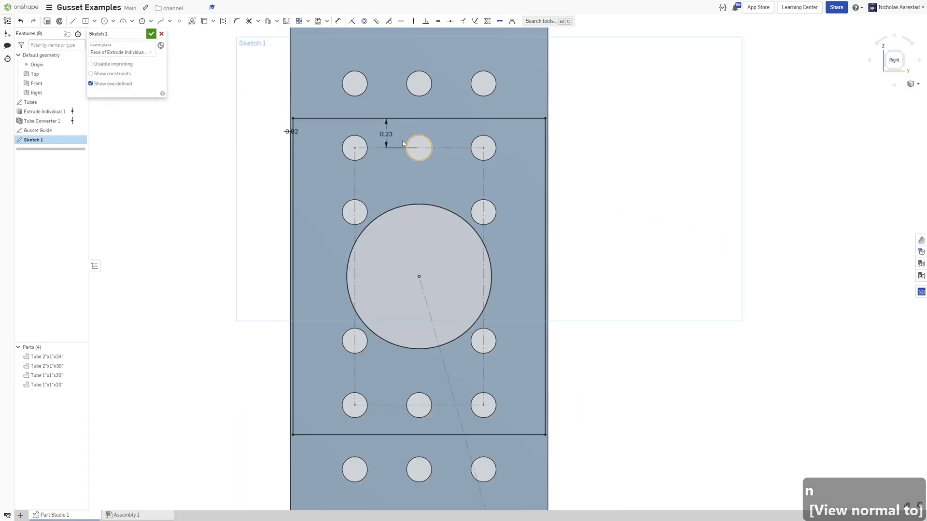
key(u)
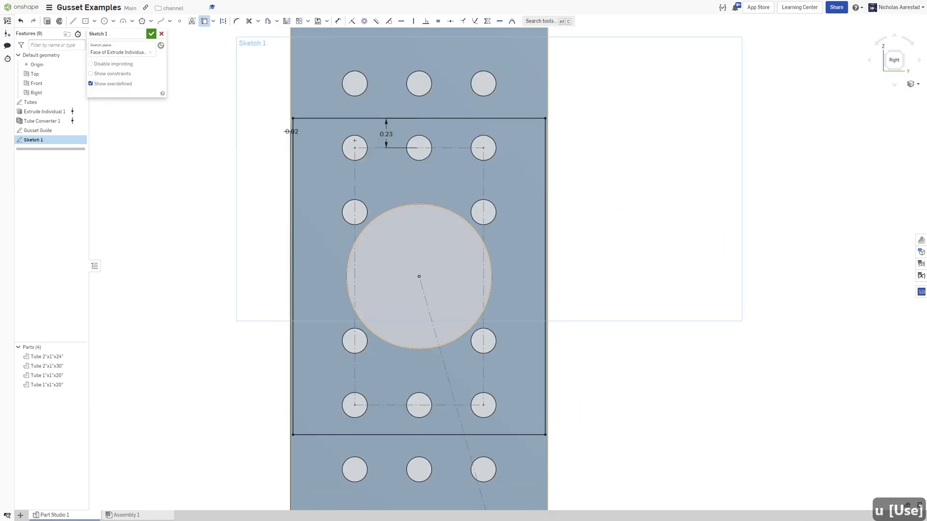
click(436, 140)
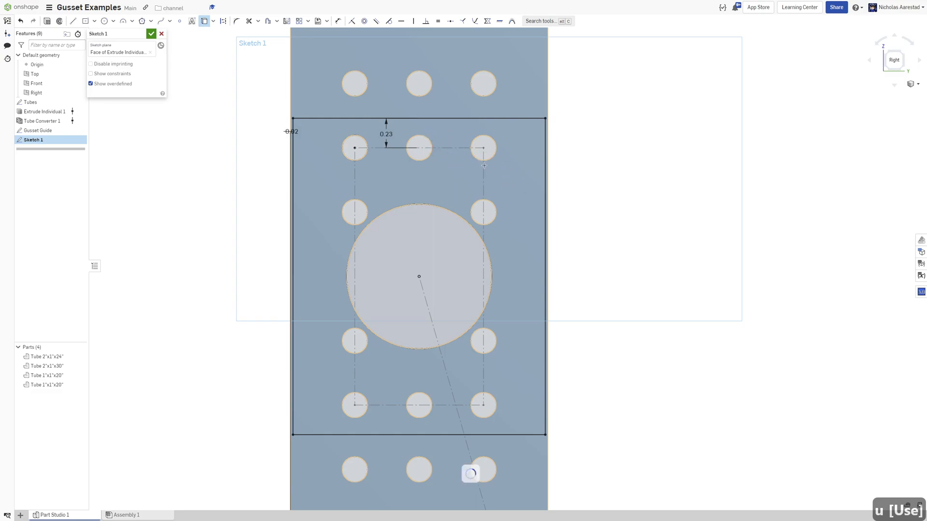
click(428, 138)
click(494, 140)
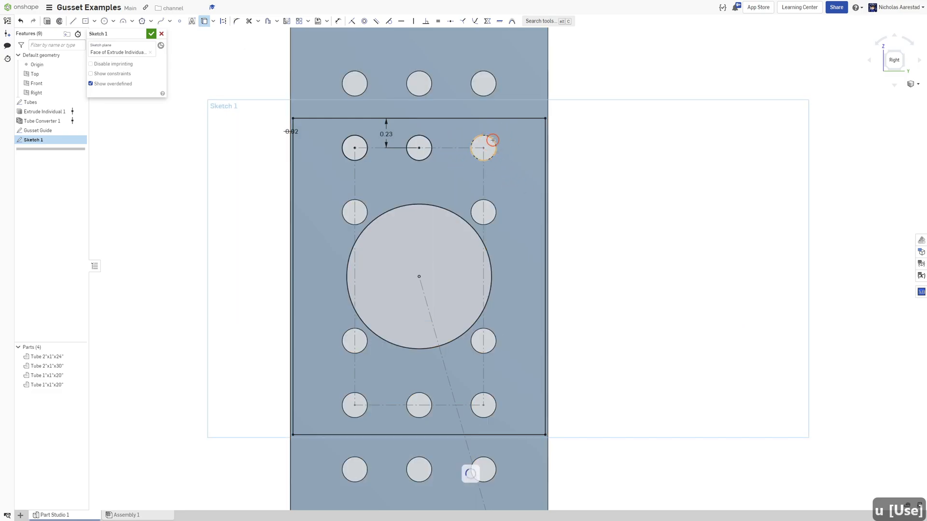
click(494, 397)
click(420, 392)
click(359, 396)
click(228, 240)
click(182, 167)
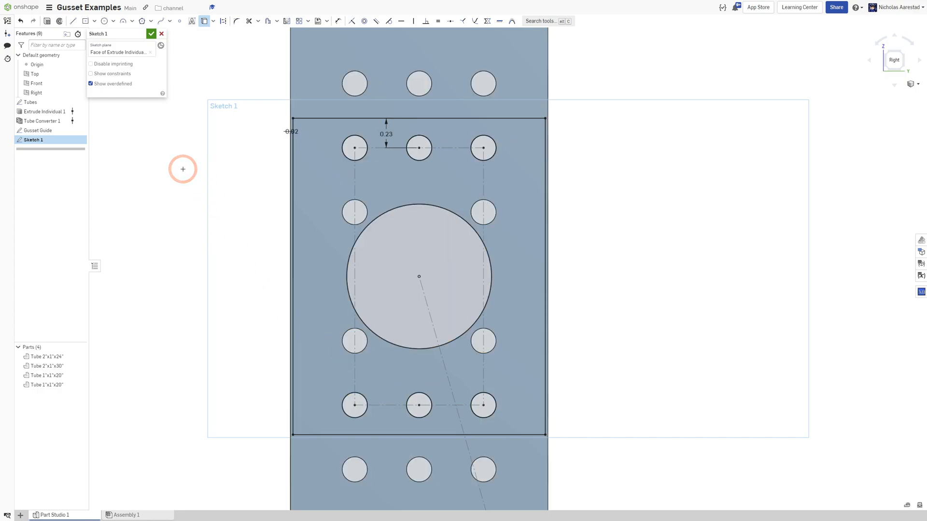
Extrude the gusset sketch's faces to a depth of 0.09 in.
scroll(183, 169, down, 3)
mouse_move(203, 191)
right_down()
mouse_move(172, 209)
mouse_move(180, 209)
right_up()
scroll(176, 209, up, 3)
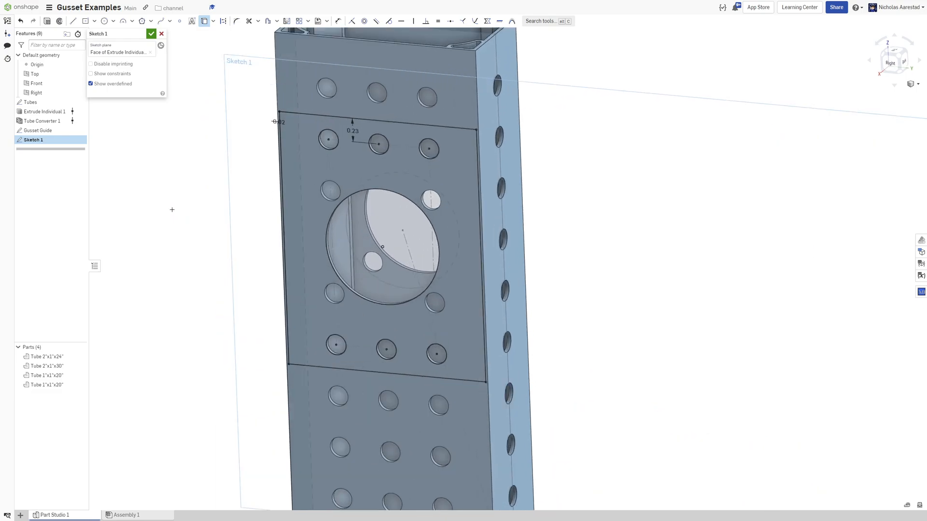
key(shift+e)
click(137, 92)
text(0.09)
key(Return)
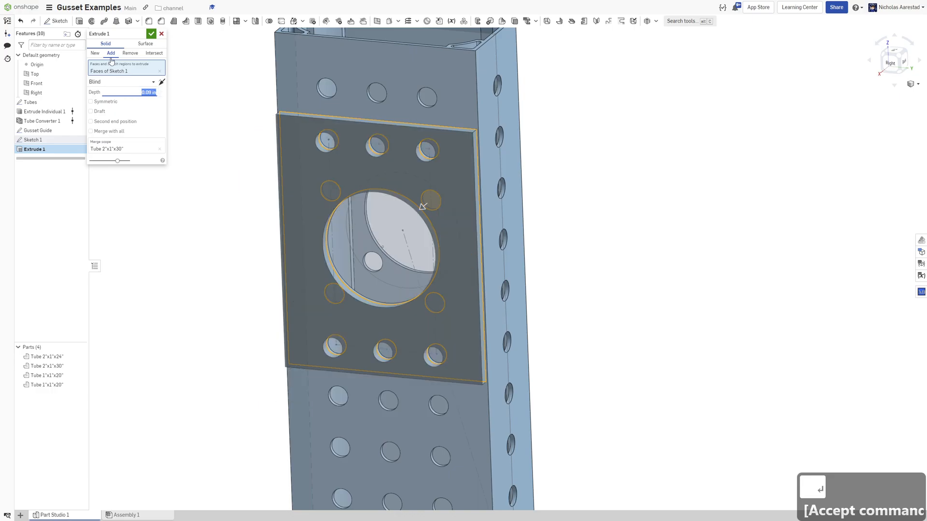
Switch the extrusion to create a new part and confirm the Extrude feature.
click(95, 53)
right_drag(260, 239, 341, 200)
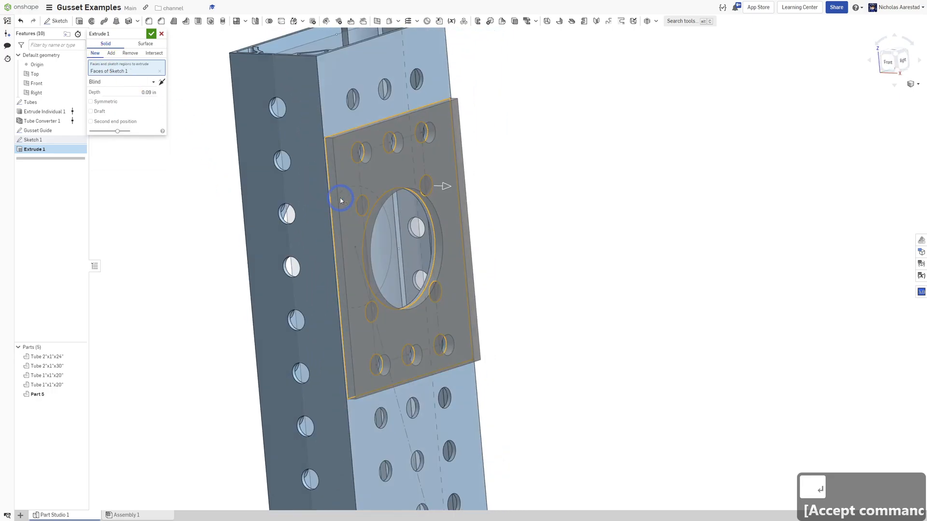
scroll(351, 146, up, 4)
scroll(352, 145, down, 4)
right_drag(351, 145, 270, 121)
click(153, 34)
Inspect the extruded gusset plate on the tube from several angles.
scroll(419, 212, down, 4)
right_drag(435, 212, 457, 170)
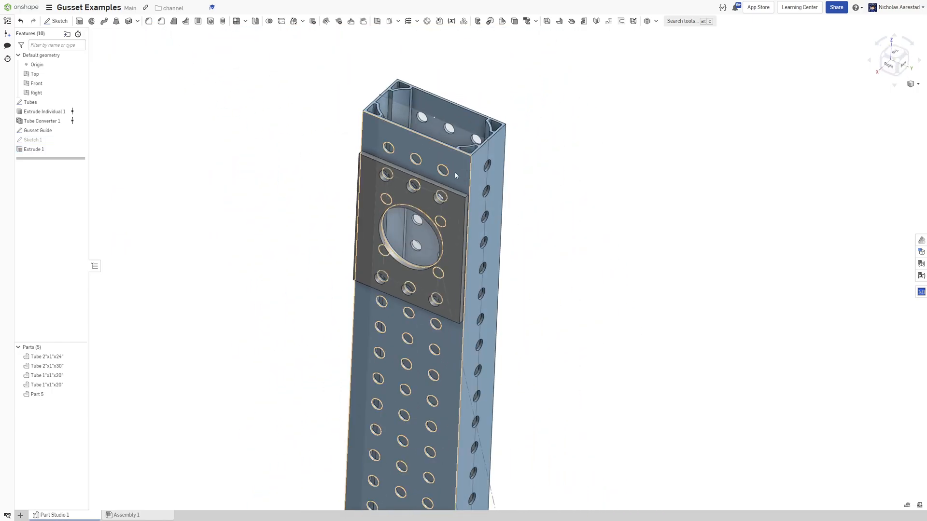
scroll(481, 220, up, 5)
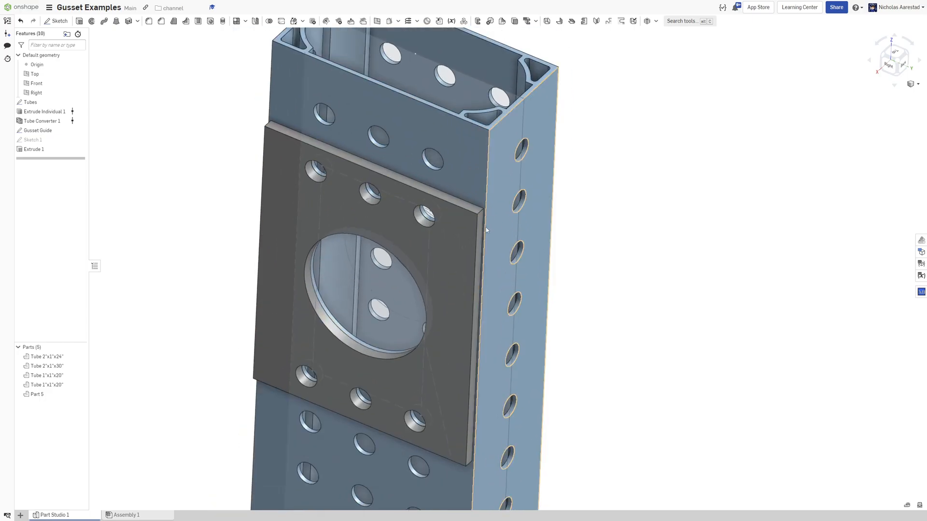
scroll(471, 210, up, 2)
scroll(467, 282, down, 5)
scroll(383, 227, up, 1)
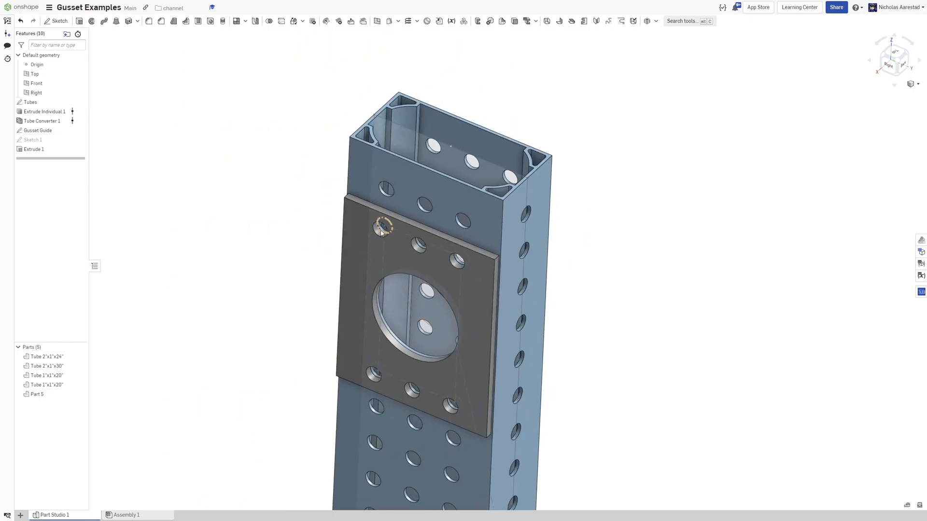
scroll(493, 278, up, 3)
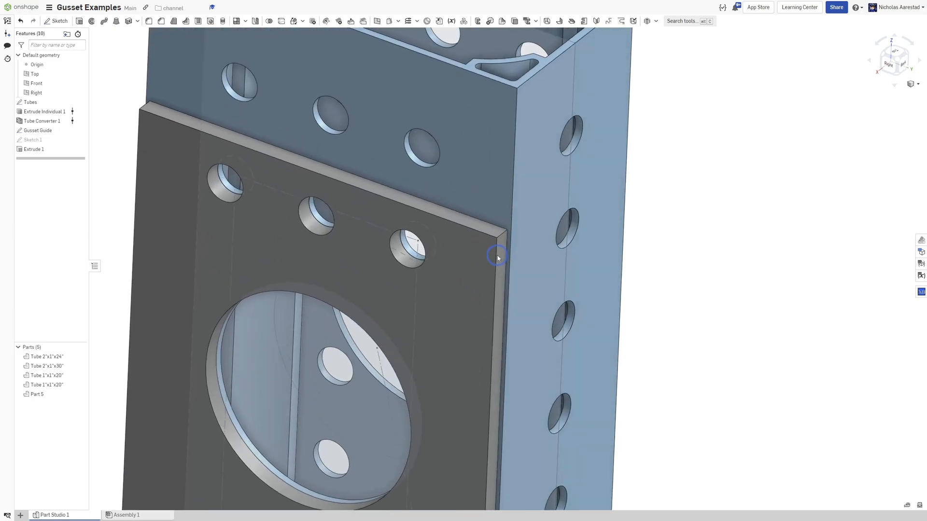
scroll(496, 255, up, 2)
scroll(486, 265, down, 3)
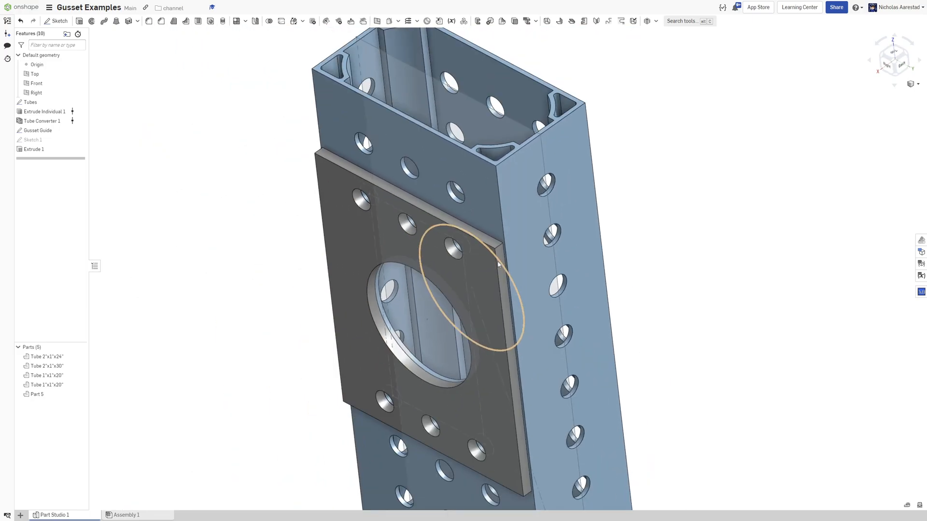
scroll(498, 264, up, 2)
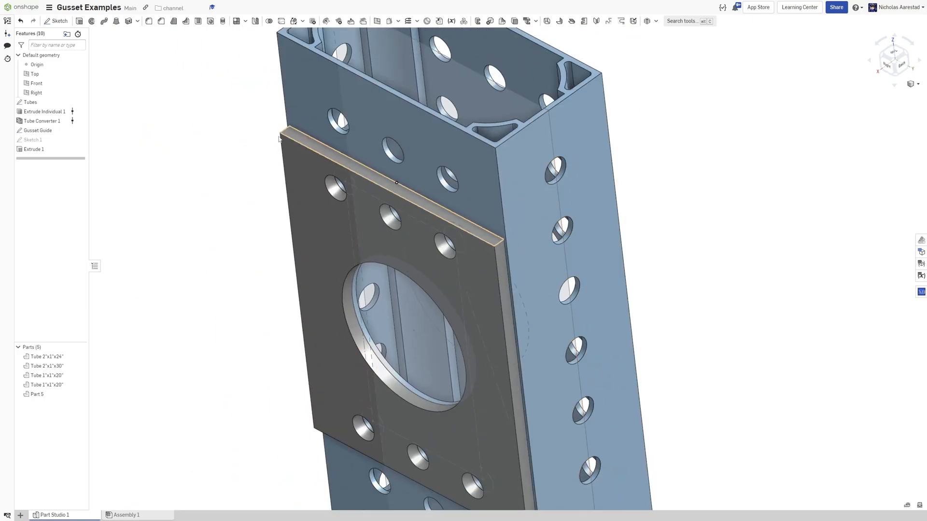
scroll(245, 122, down, 4)
right_drag(255, 192, 381, 126)
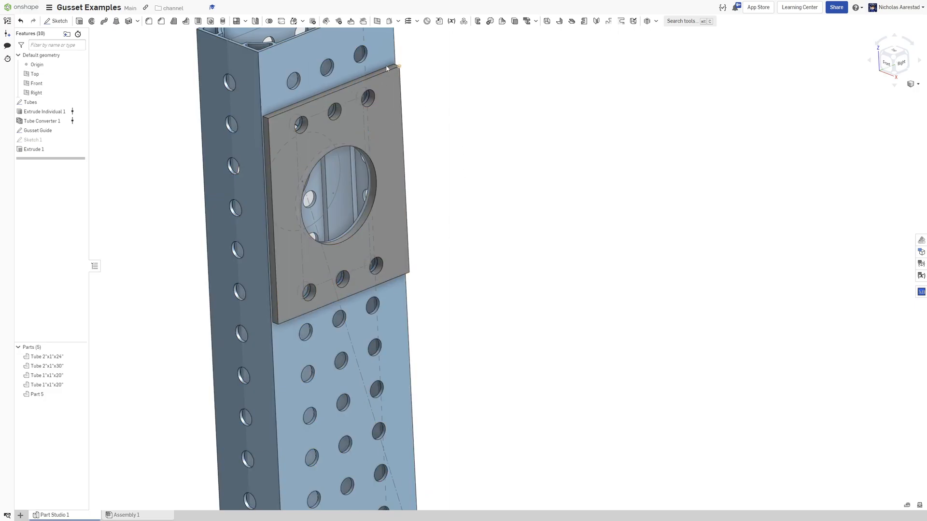
Fillet the plate's four parallel corner edges with a 0.2 in radius.
click(149, 22)
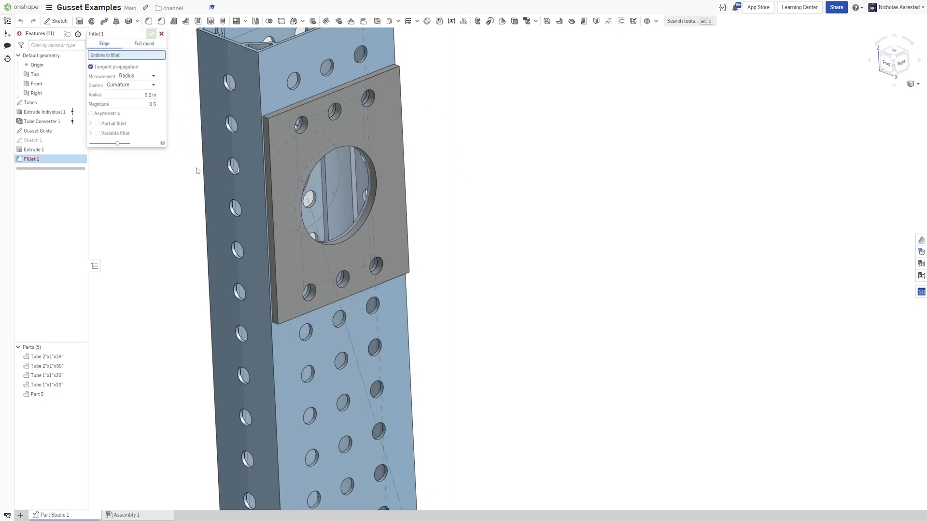
scroll(260, 121, up, 4)
right_click(287, 113)
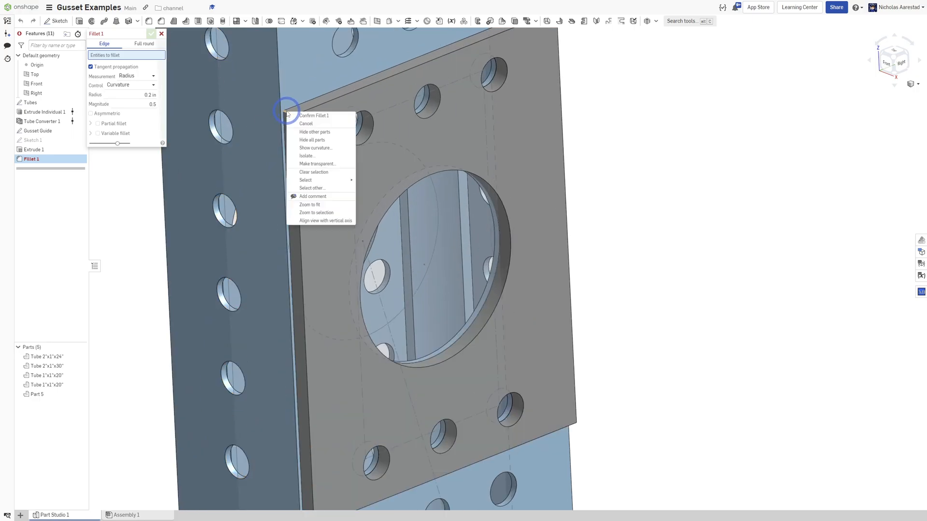
mouse_move(341, 182)
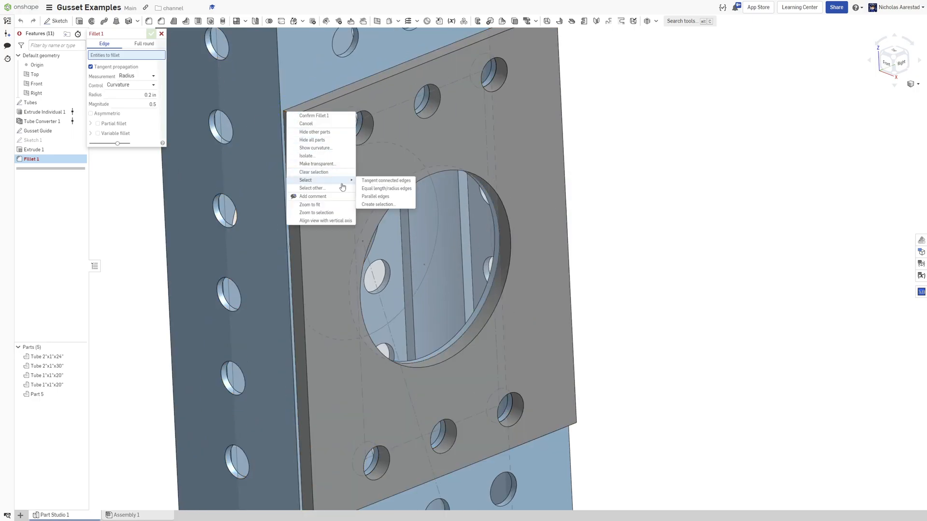
click(386, 196)
scroll(594, 193, down, 5)
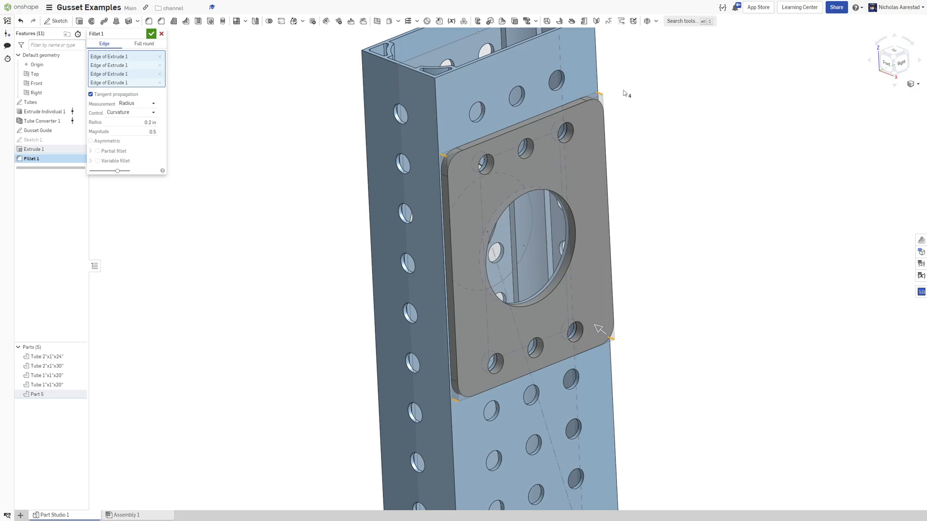
scroll(623, 90, up, 3)
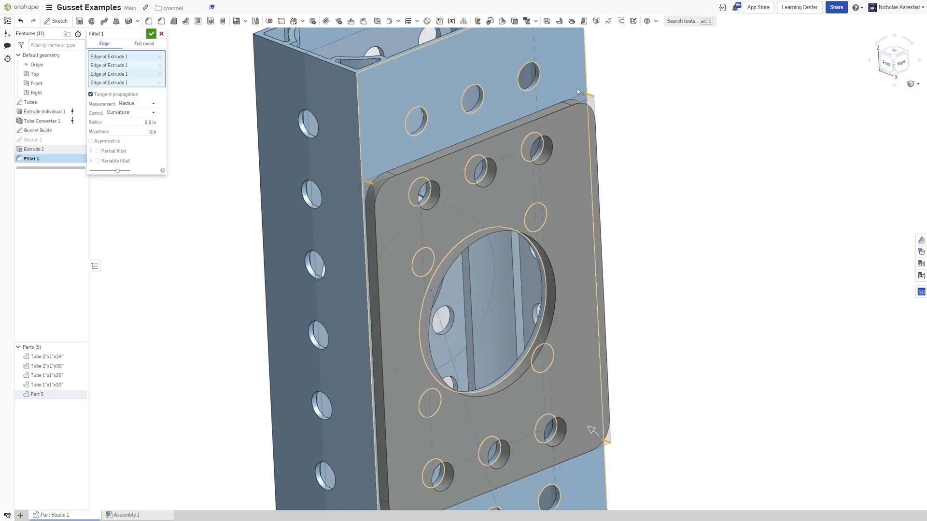
scroll(578, 91, down, 4)
mouse_move(581, 152)
right_down()
mouse_move(546, 123)
mouse_move(515, 149)
mouse_move(573, 141)
right_up()
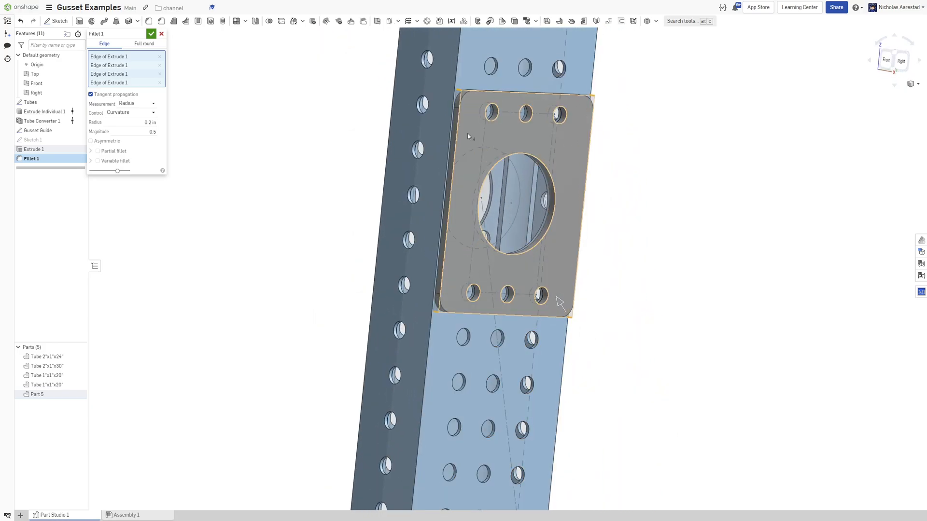
click(151, 34)
Create a new sketch on the upright tube's face at the lower joint and view it normal.
right_drag(528, 135, 541, 201)
scroll(487, 83, up, 4)
right_drag(487, 83, 505, 113)
scroll(524, 97, down, 4)
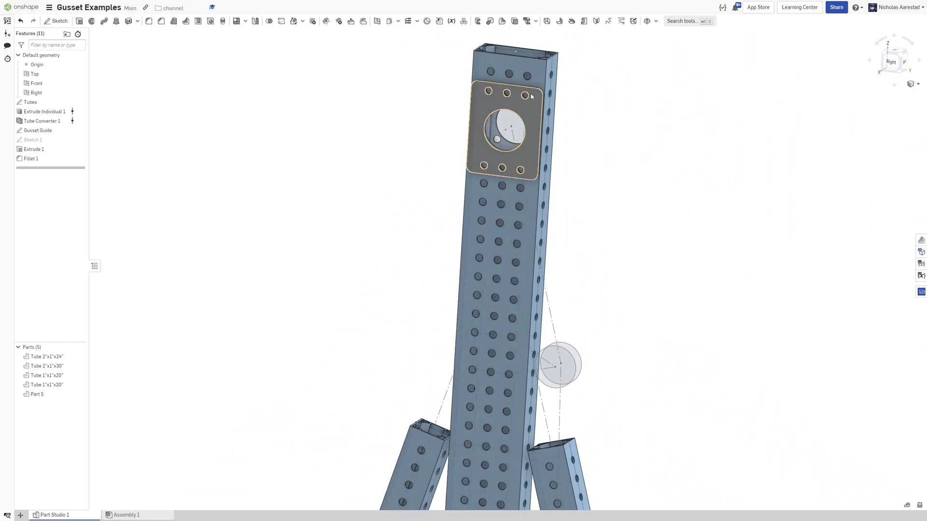
scroll(484, 94, up, 2)
scroll(534, 182, down, 4)
scroll(558, 386, up, 5)
scroll(505, 253, down, 3)
right_drag(513, 262, 520, 228)
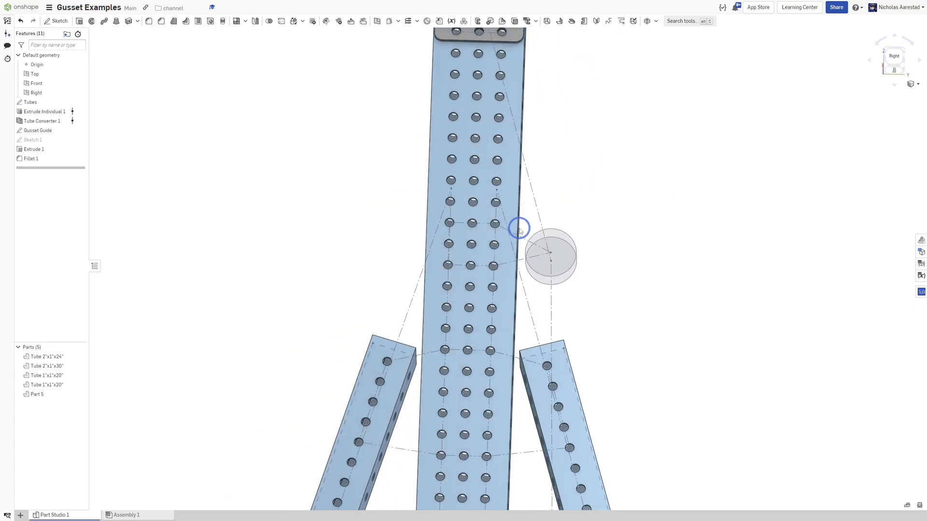
key(shift+s)
click(432, 210)
key(n)
right_drag(458, 185, 465, 246)
key(n)
Hide the Tubes sketch feature in the feature list.
scroll(459, 354, down, 6)
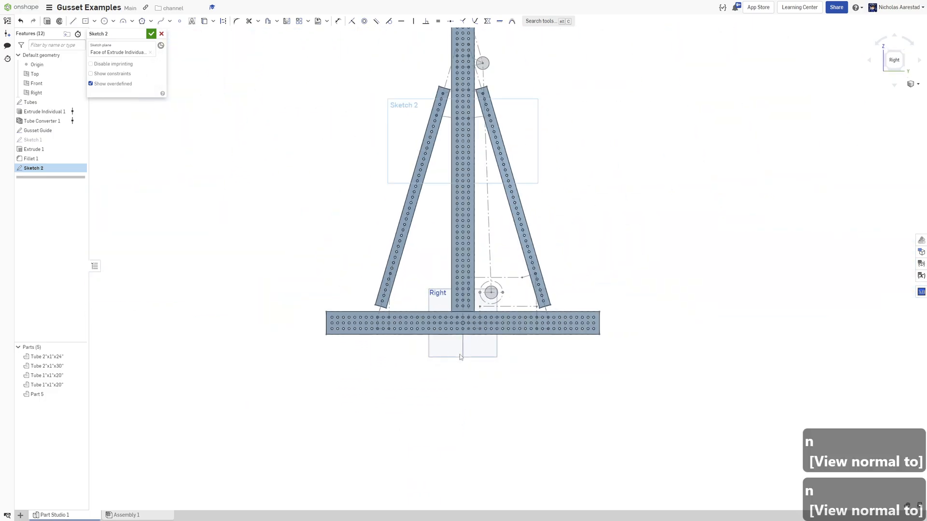
scroll(460, 354, down, 1)
scroll(446, 92, up, 8)
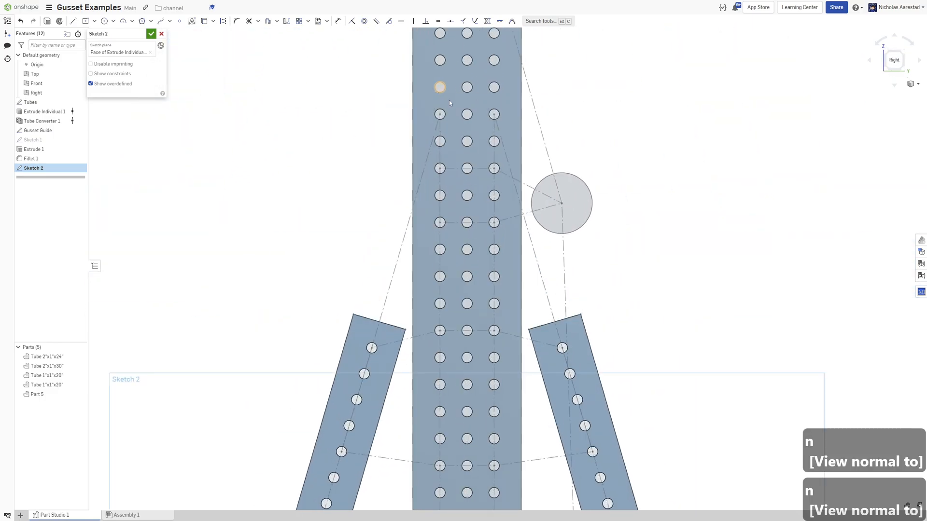
scroll(466, 169, up, 3)
click(78, 102)
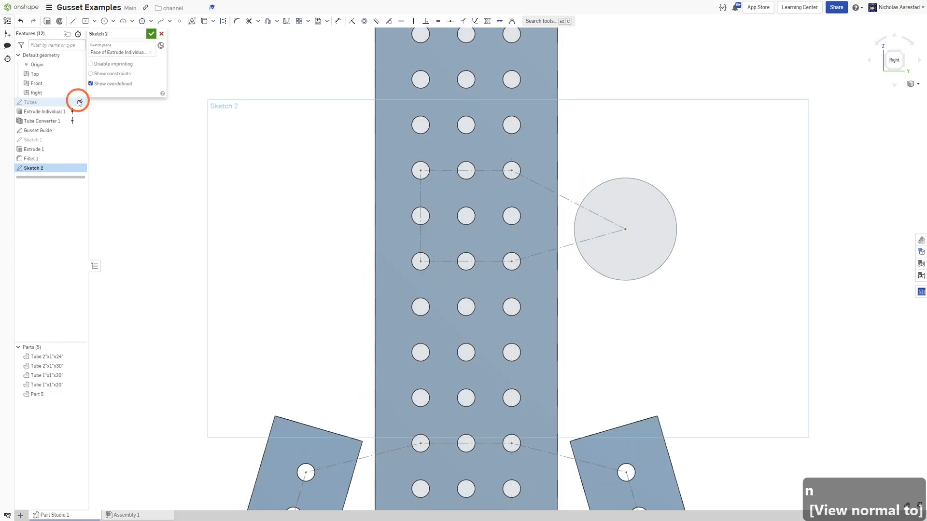
click(706, 217)
scroll(676, 215, up, 2)
scroll(468, 149, down, 2)
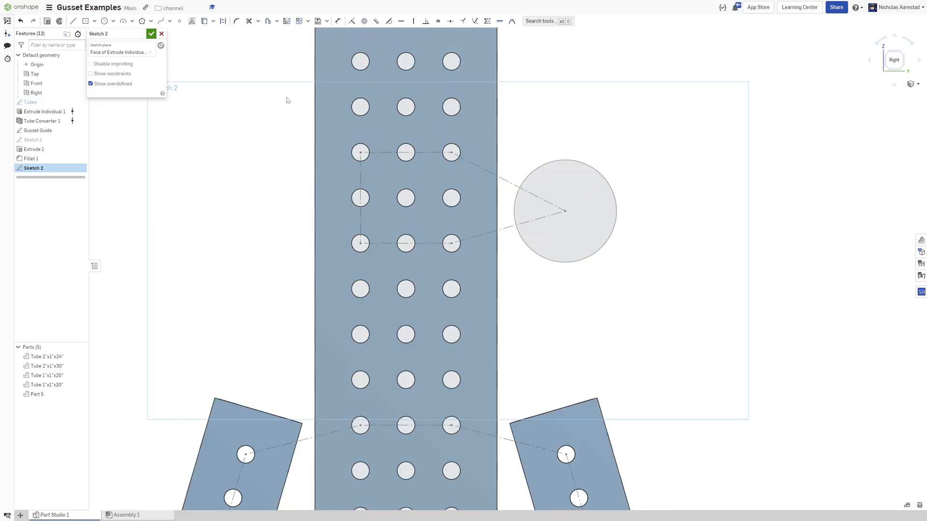
Draw a center-point rectangle centered on the middle hole, enclosing the three-by-three hole group.
key(d)
key(r)
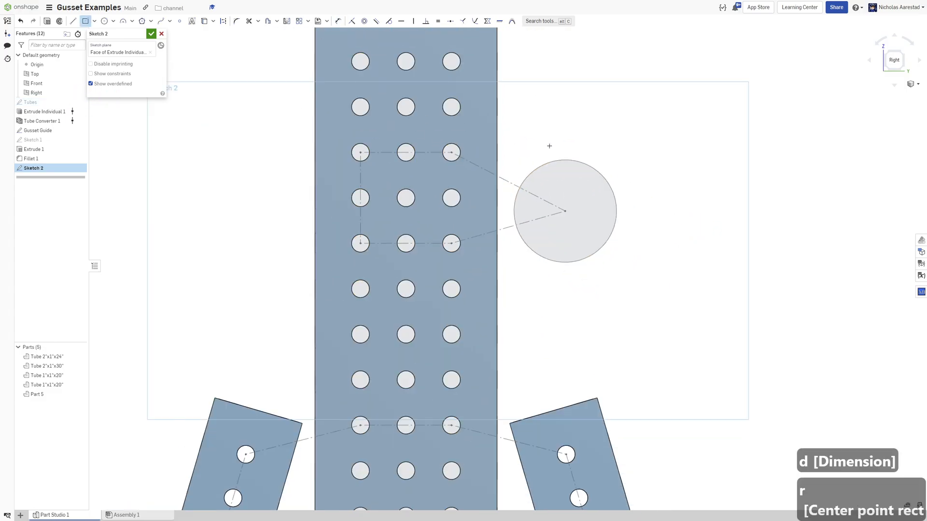
mouse_move(406, 199)
mouse_down()
mouse_move(338, 128)
mouse_move(321, 133)
mouse_up()
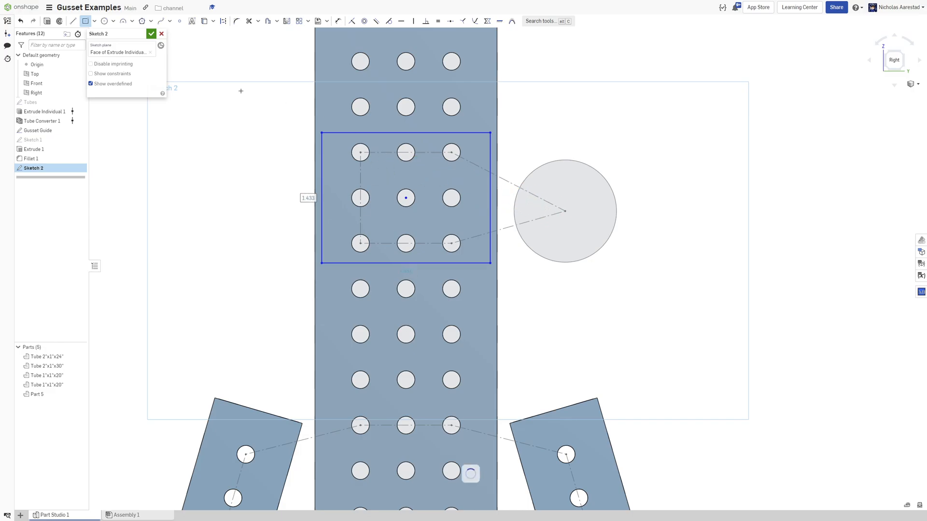
scroll(367, 140, up, 3)
Dimension the rectangle's top edge 0.23 from the top hole row's centerline.
key(d)
click(367, 124)
click(375, 135)
click(464, 169)
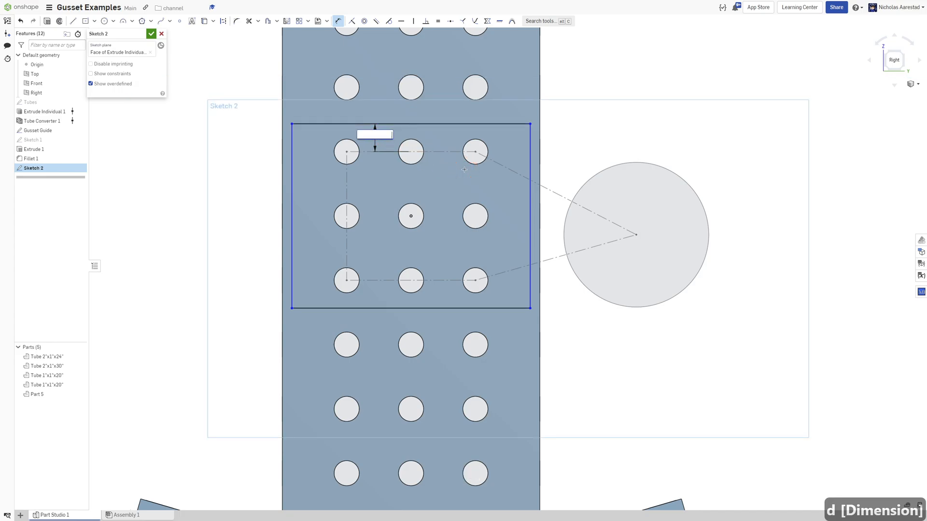
key(Return)
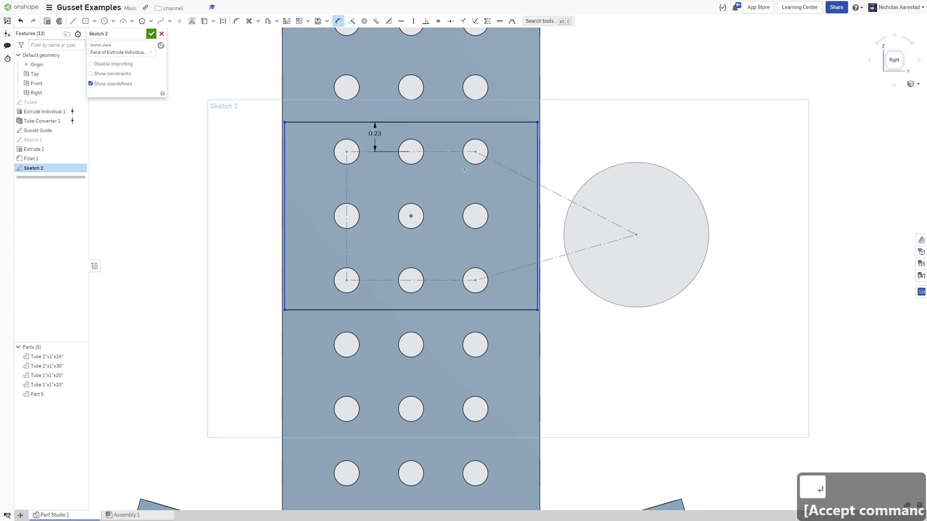
Dimension the rectangle's left edge offset from the tube edge as 0.02.
scroll(286, 131, up, 5)
click(285, 127)
click(280, 102)
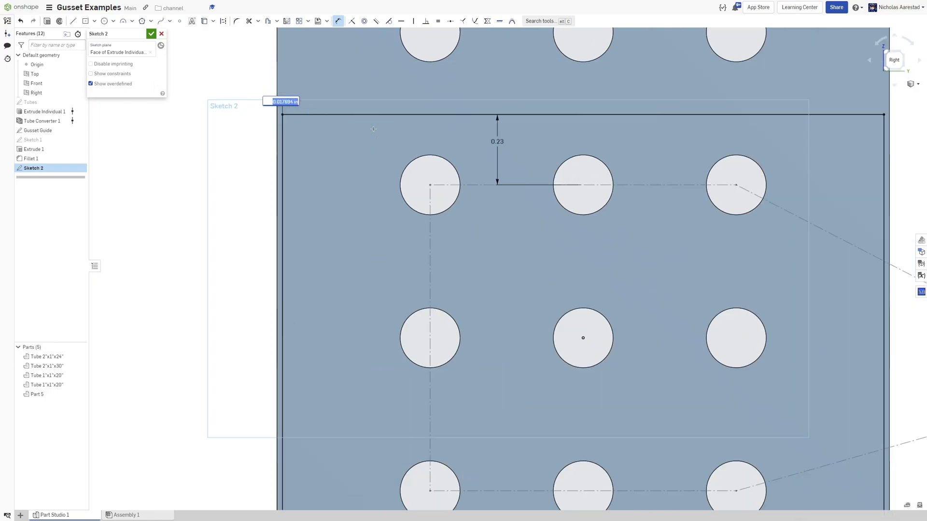
key(Return)
scroll(374, 129, down, 5)
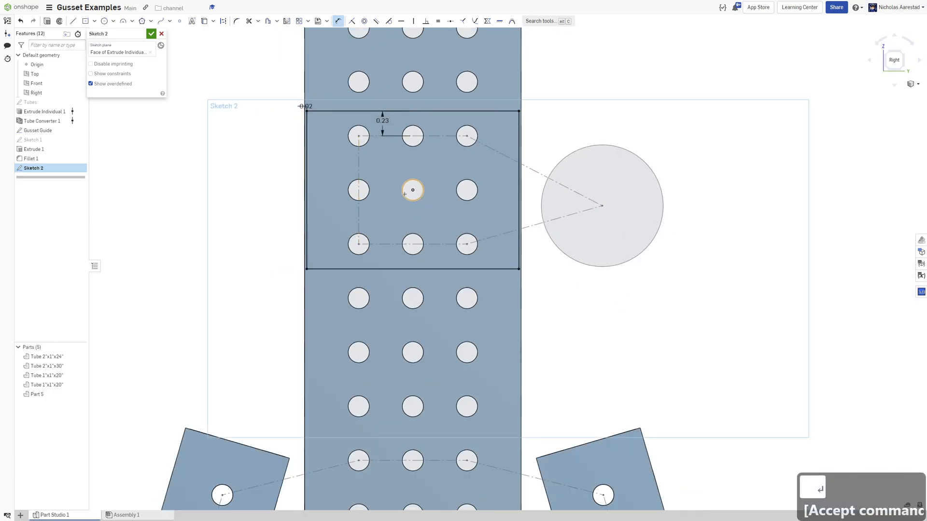
Project the large circle beside the tube into the sketch.
scroll(395, 211, down, 3)
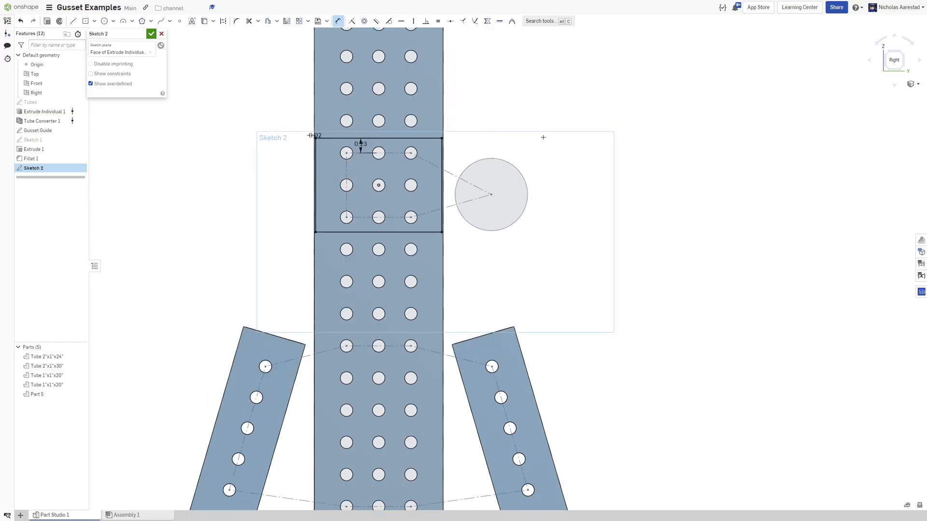
scroll(555, 135, up, 2)
scroll(446, 183, down, 2)
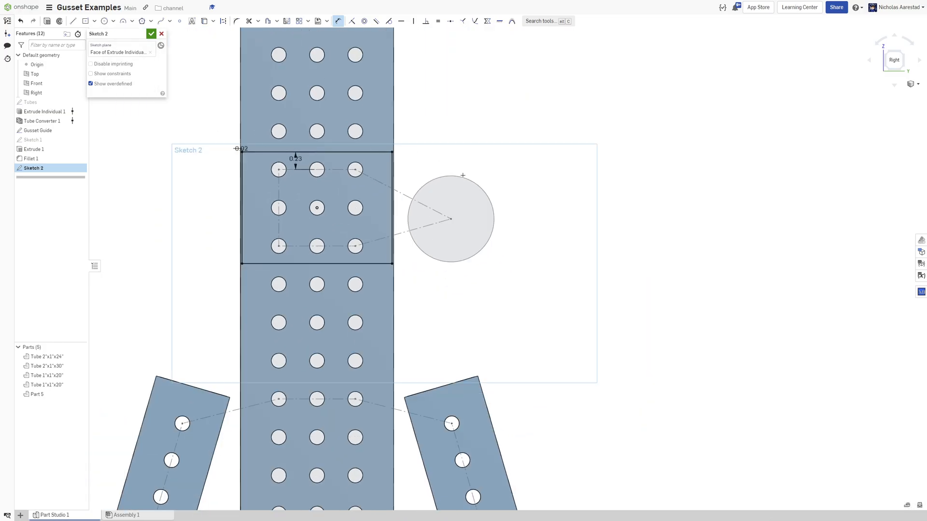
scroll(461, 174, up, 3)
key(u)
click(458, 174)
scroll(478, 163, down, 1)
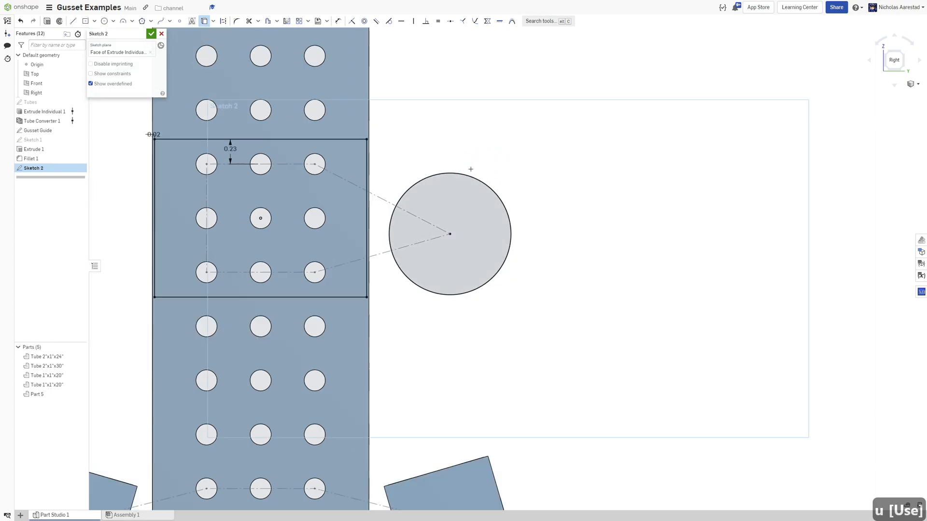
Offset the projected circle outward by 0.25.
key(o)
click(483, 178)
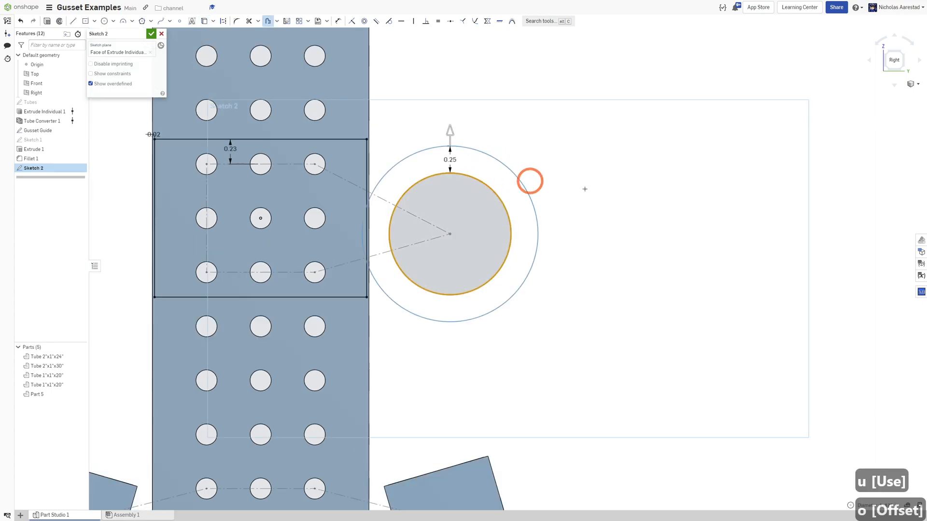
key(Return)
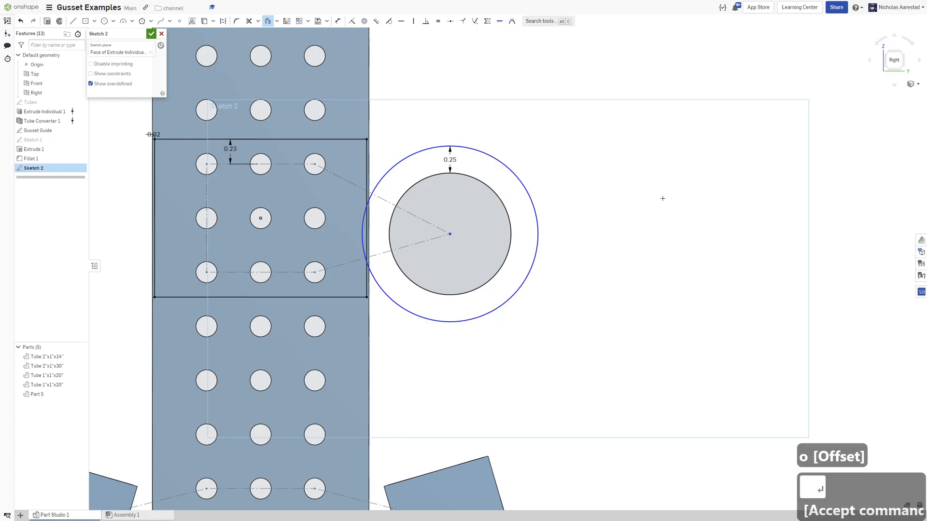
key(Return)
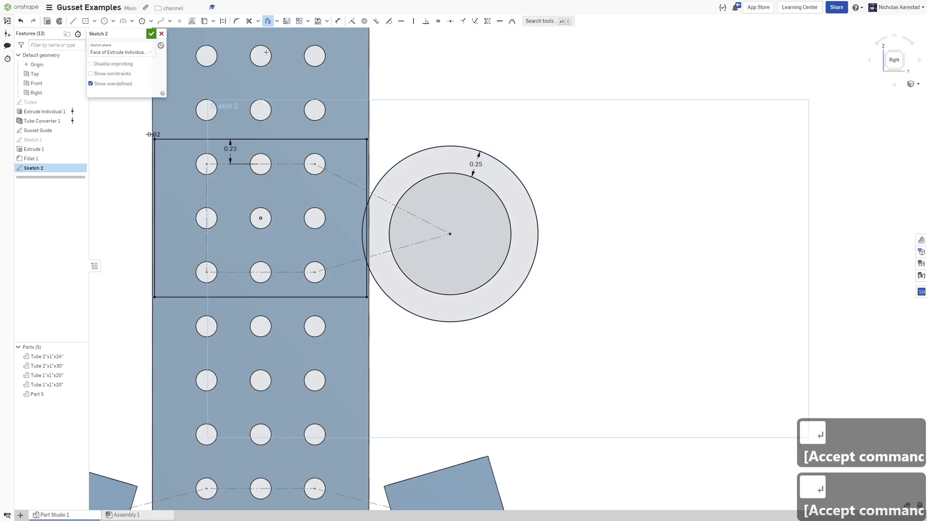
Draw lines from the rectangle's top-right and bottom-right corners tangent to the offset circle.
key(l)
scroll(369, 150, up, 2)
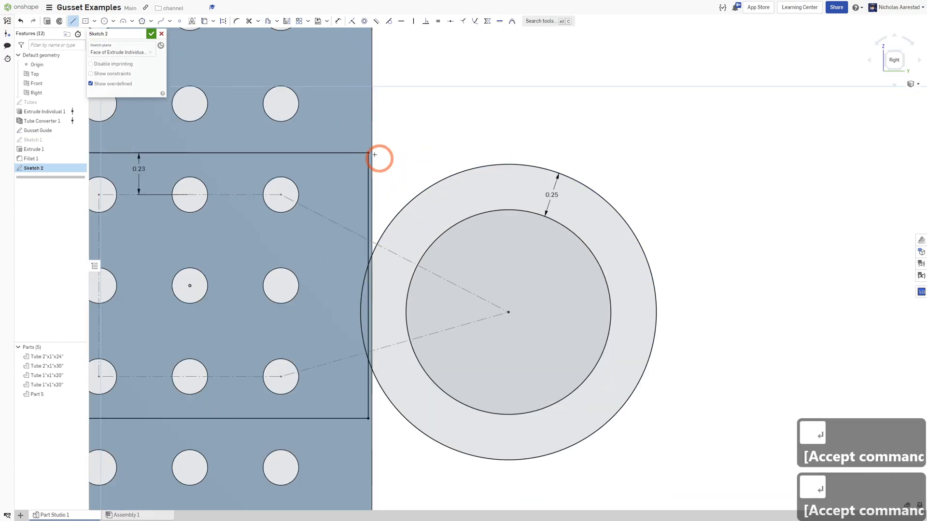
click(367, 152)
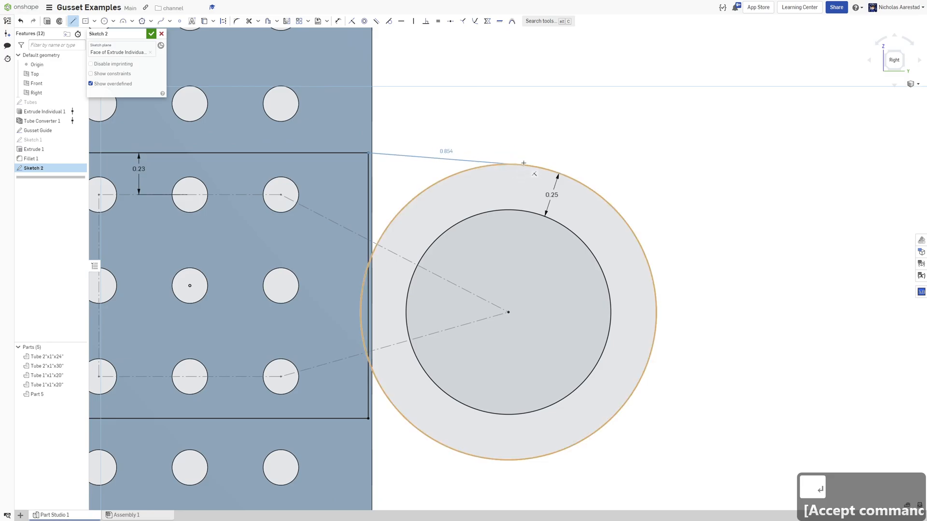
click(520, 164)
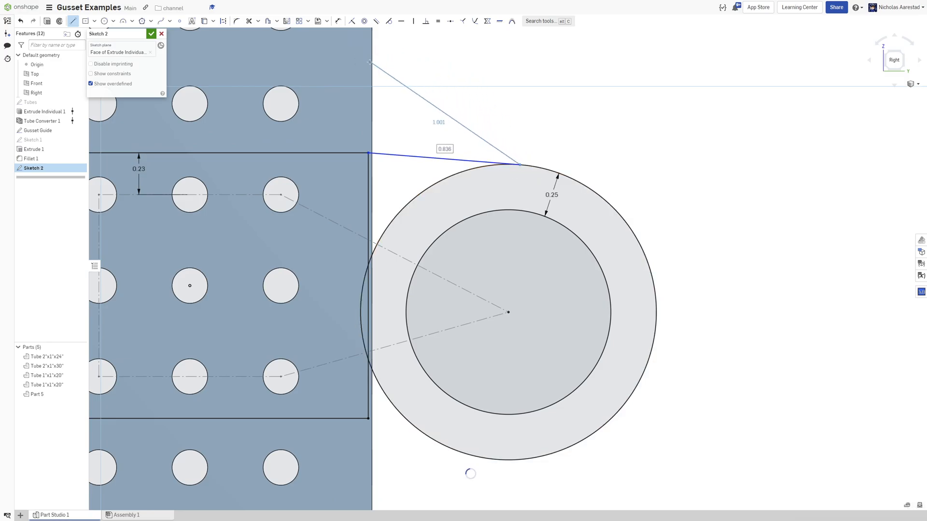
key(Escape)
click(73, 21)
scroll(343, 133, down, 2)
scroll(374, 346, up, 3)
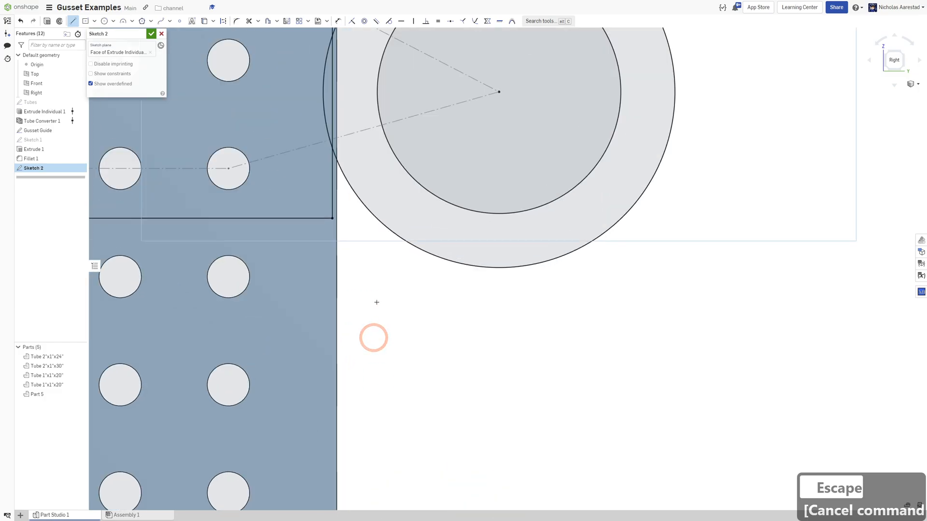
drag(336, 219, 438, 255)
scroll(526, 352, down, 3)
key(Escape)
scroll(399, 219, up, 2)
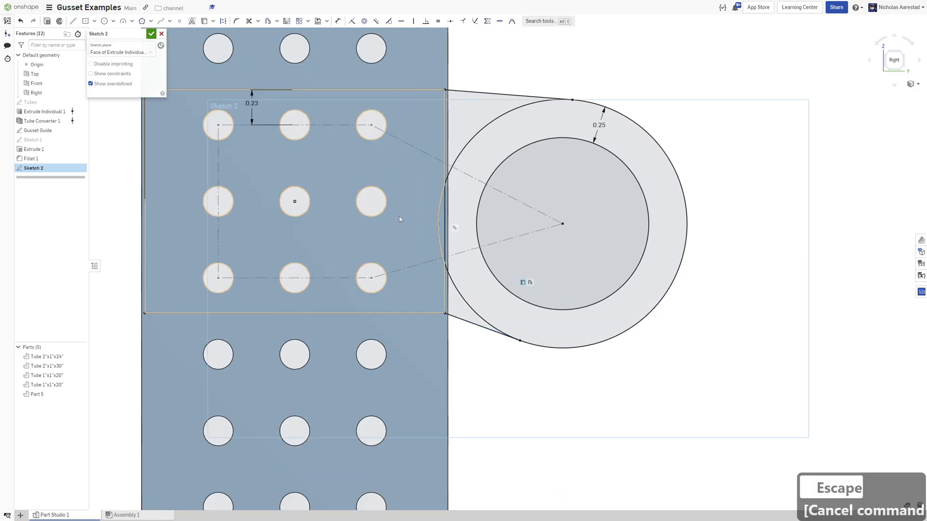
Trim away the offset circle's arc lying between the two tangent lines against the tube.
scroll(456, 234, up, 3)
scroll(428, 190, down, 1)
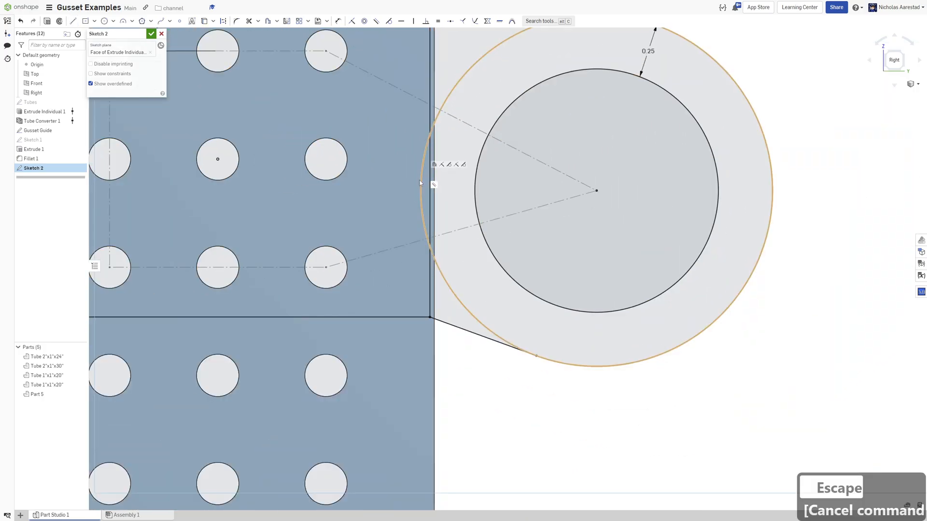
click(250, 21)
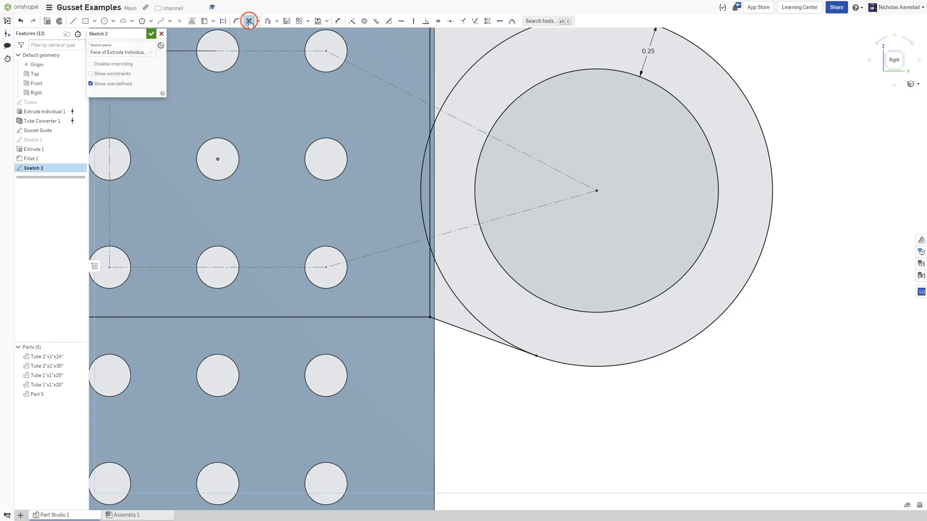
click(423, 177)
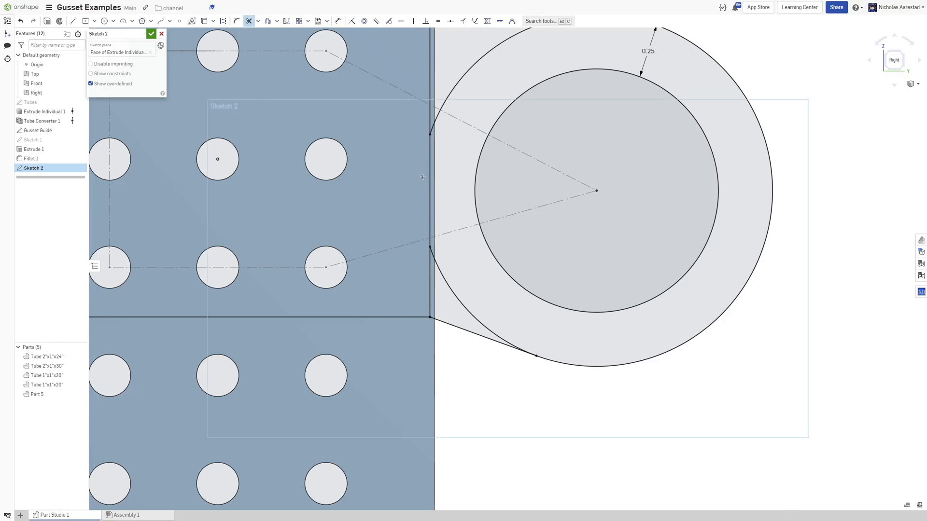
scroll(408, 173, down, 3)
scroll(451, 104, down, 2)
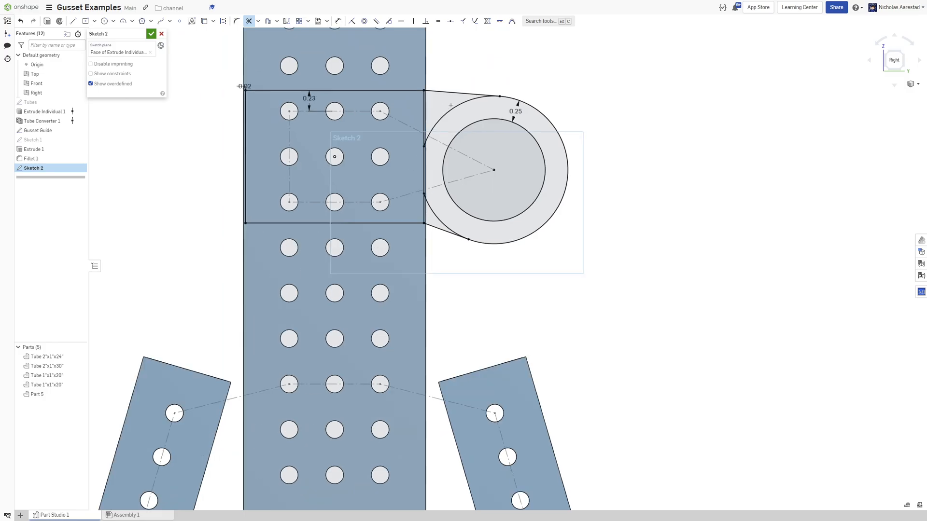
scroll(386, 145, down, 2)
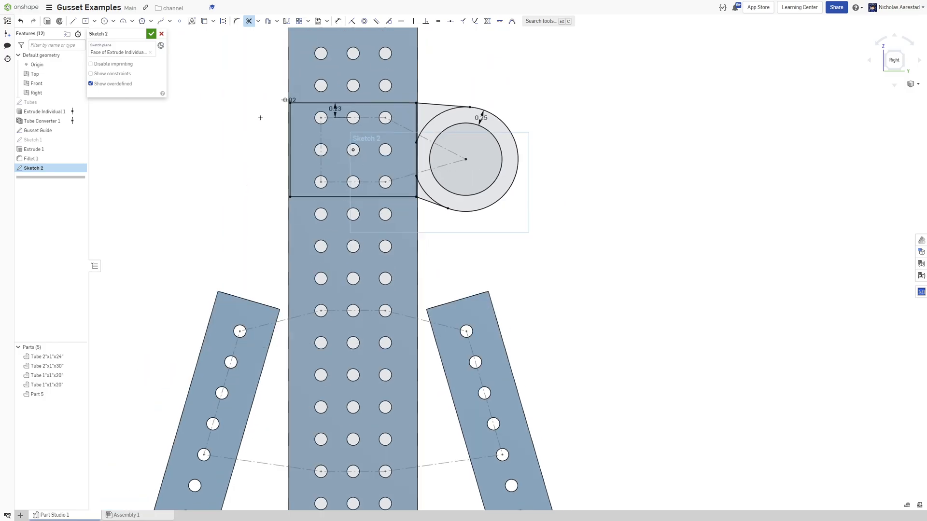
Project the tube holes inside the rectangle into the sketch.
key(u)
scroll(338, 106, up, 4)
click(327, 130)
click(404, 131)
click(464, 131)
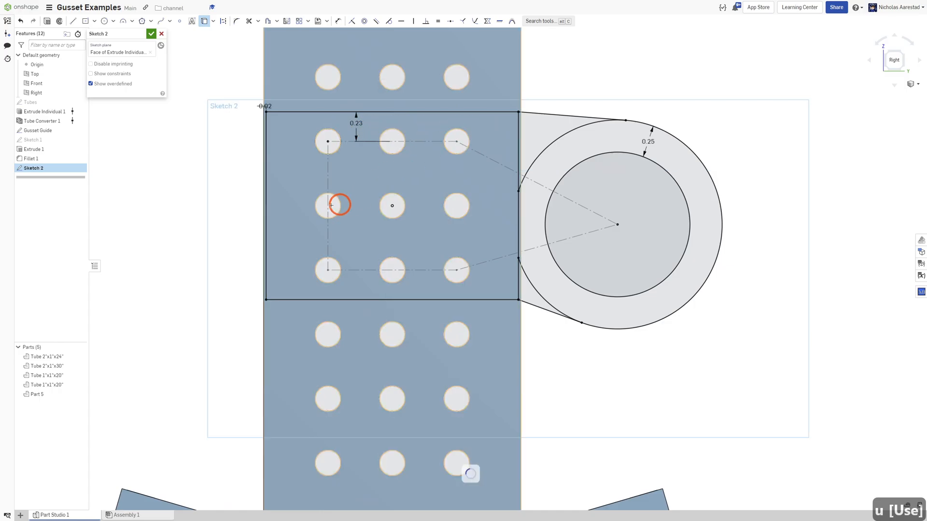
click(464, 194)
click(457, 258)
click(391, 256)
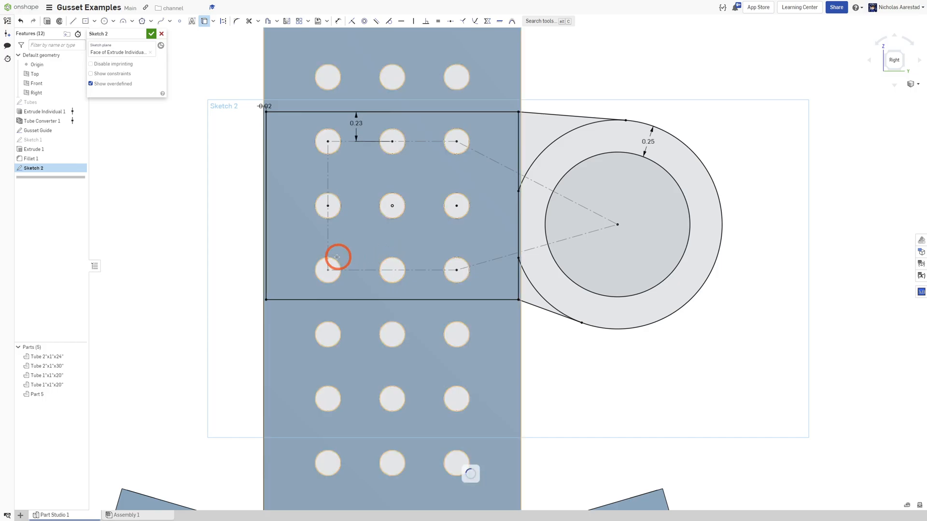
scroll(354, 172, down, 4)
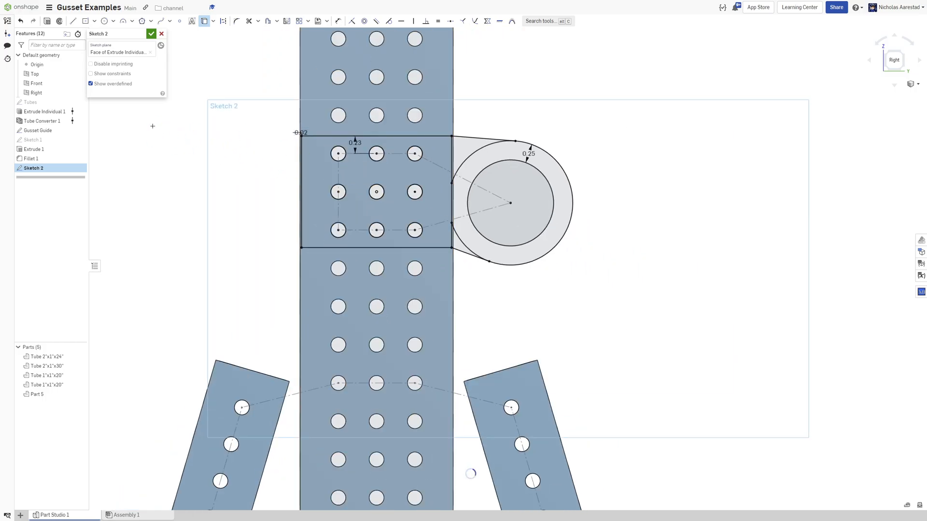
Extrude the gusset sketch 0.09 in as a new part.
key(shift+e)
key(shift+7)
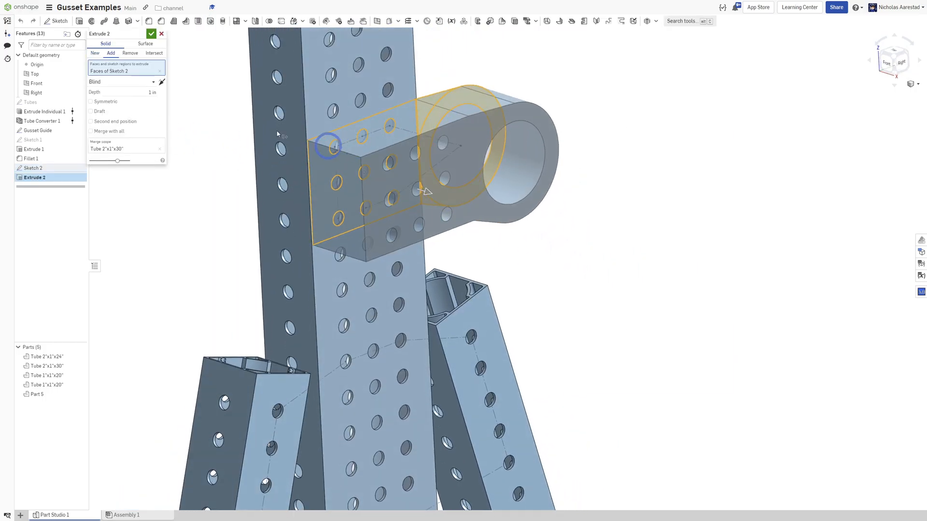
click(131, 94)
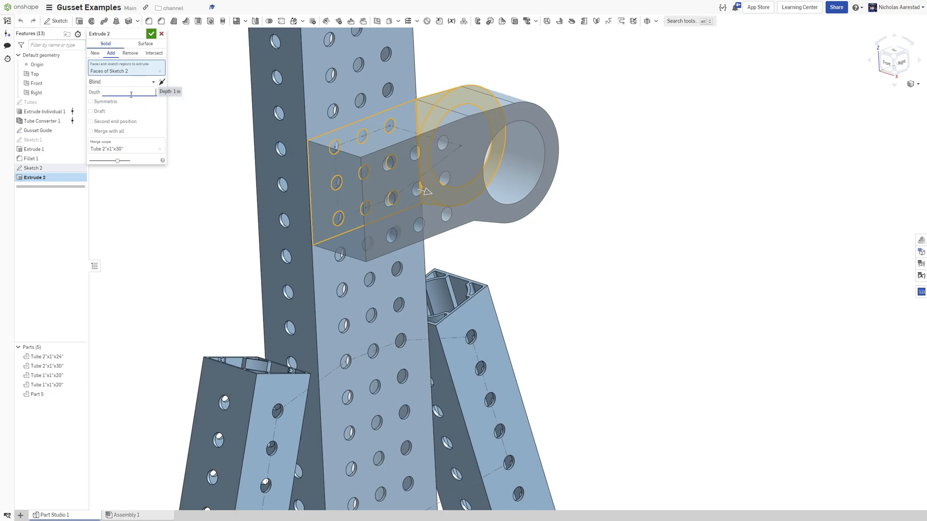
text(.09)
key(Return)
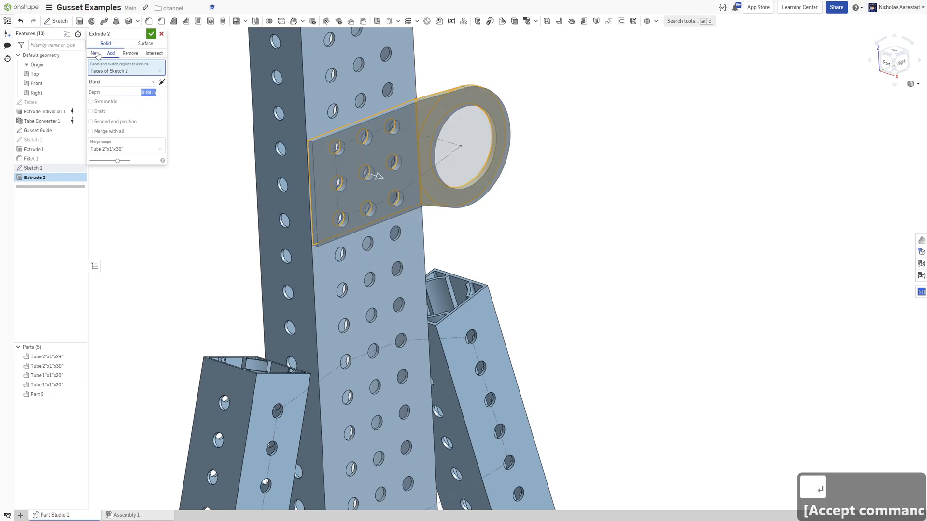
click(96, 54)
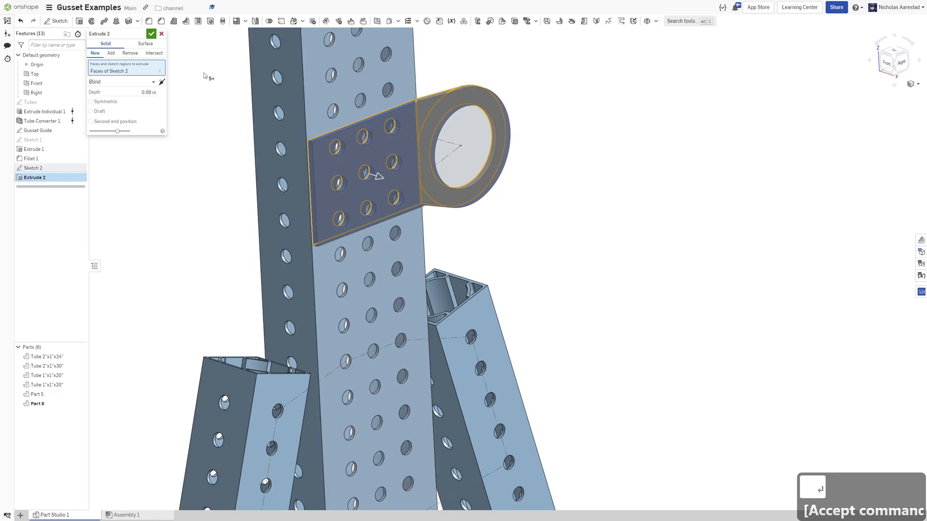
click(155, 37)
scroll(497, 185, down, 5)
scroll(497, 184, up, 4)
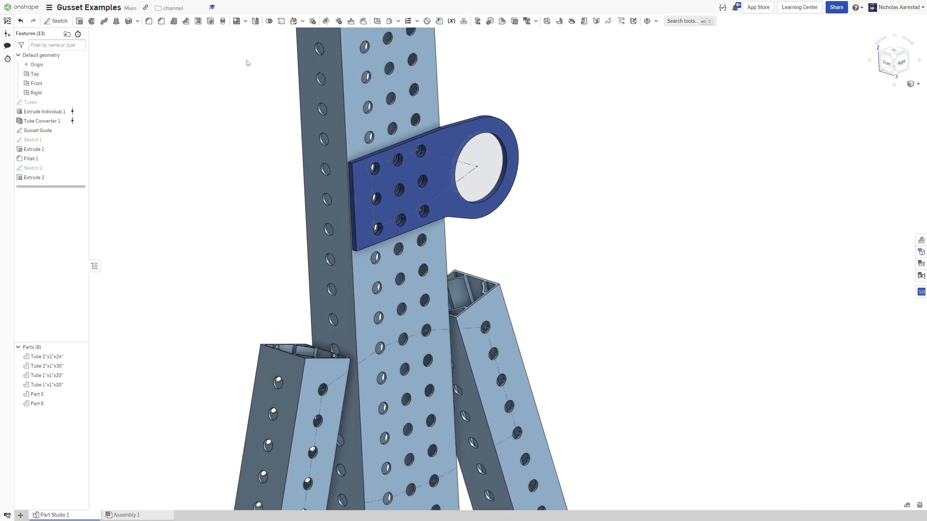
Fillet the gusset plate's parallel corner edges with a 0.2 in radius.
key(shift+f)
scroll(361, 172, up, 5)
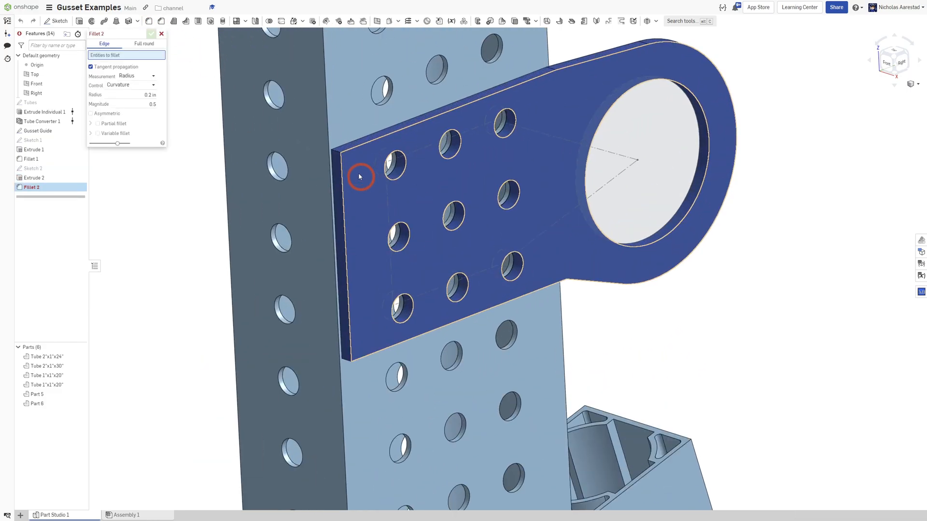
right_click(335, 153)
mouse_move(377, 224)
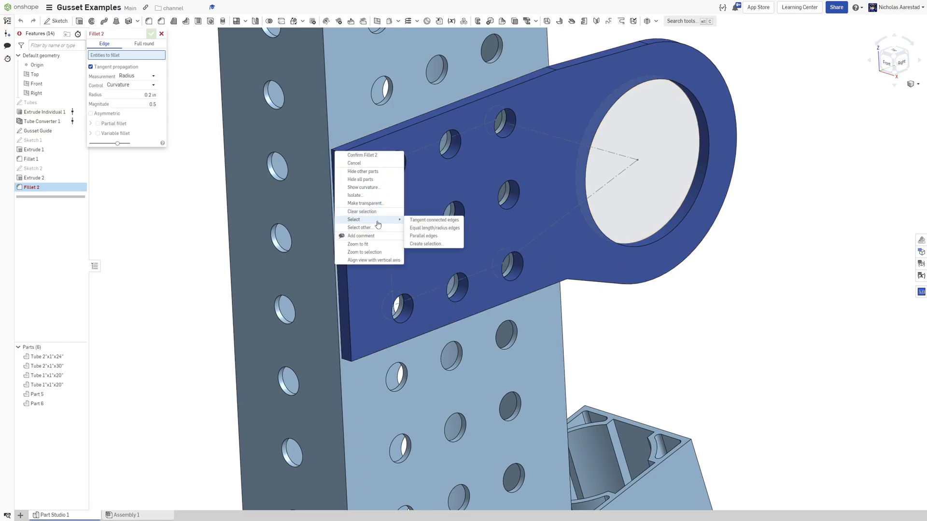
click(425, 231)
key(n)
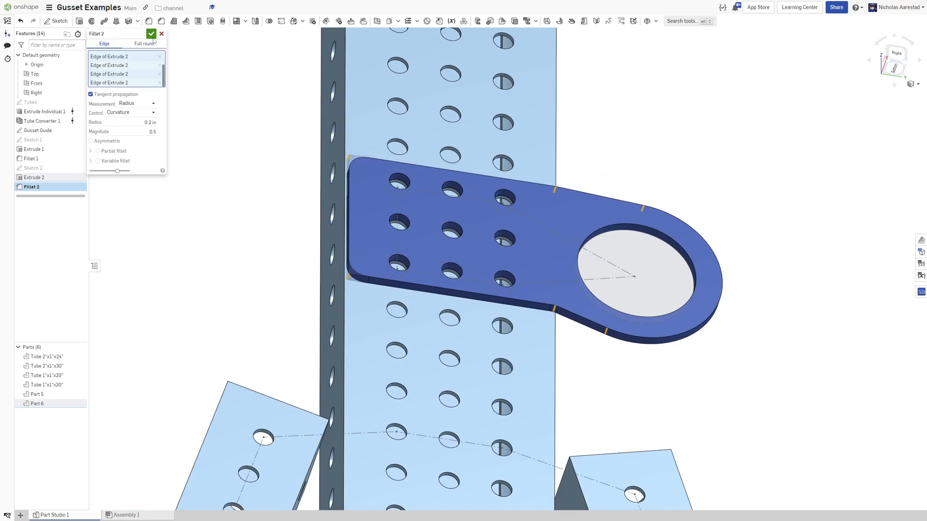
click(151, 34)
Start a new sketch on the vertical tube's face at the lower joint with the angled tubes, viewed normal to it.
click(642, 366)
scroll(574, 342, up, 4)
right_drag(562, 333, 483, 175)
scroll(531, 282, down, 4)
scroll(559, 214, down, 4)
scroll(541, 193, down, 4)
scroll(594, 306, up, 3)
scroll(524, 202, down, 2)
scroll(484, 174, up, 3)
click(488, 176)
scroll(489, 176, up, 2)
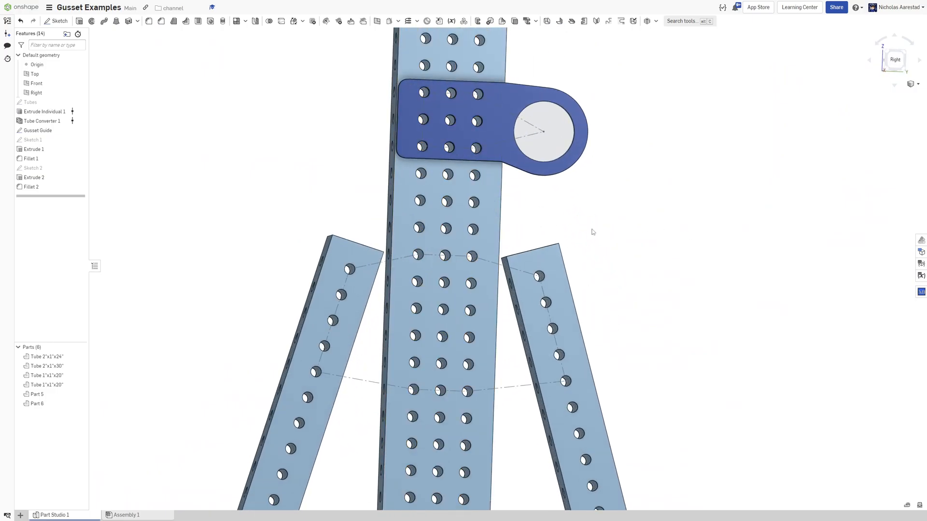
key(shift+s)
click(488, 214)
key(n)
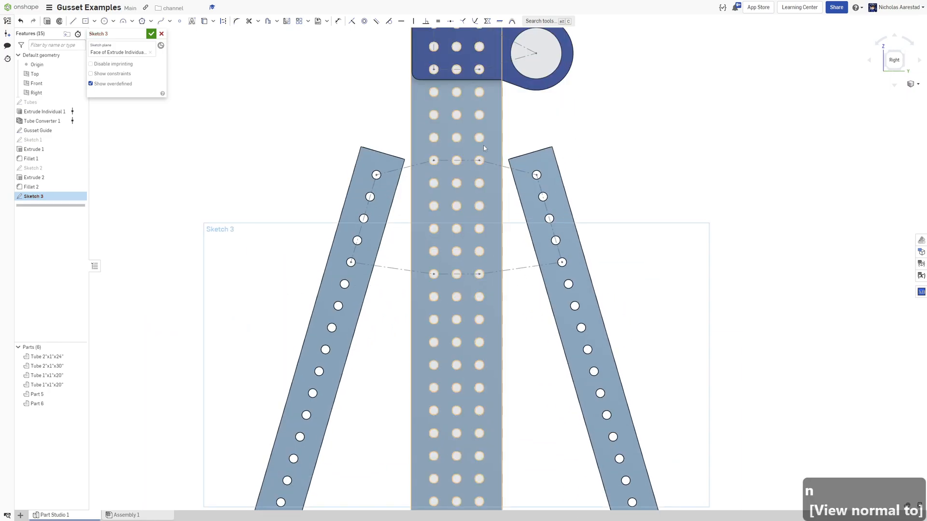
Draw a center-point rectangle around the upper three-hole row on the vertical tube.
scroll(444, 184, up, 2)
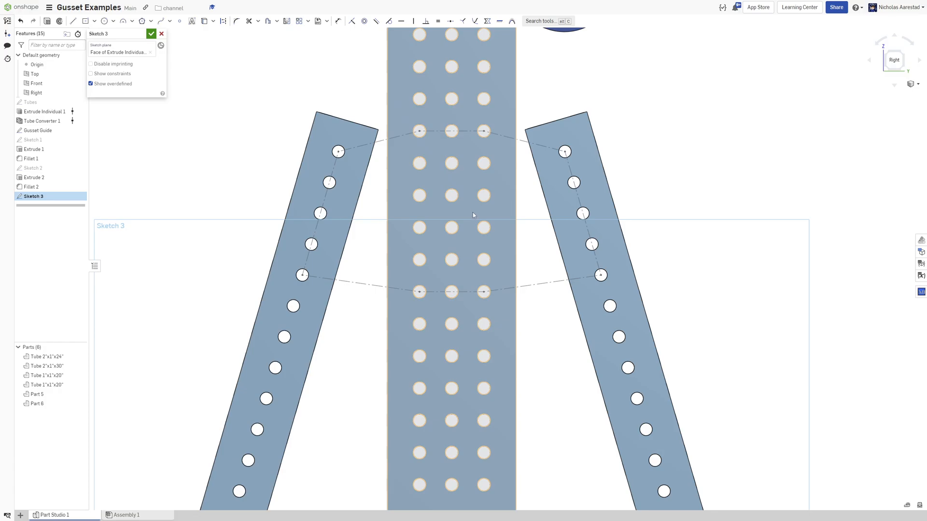
key(r)
scroll(457, 133, up, 3)
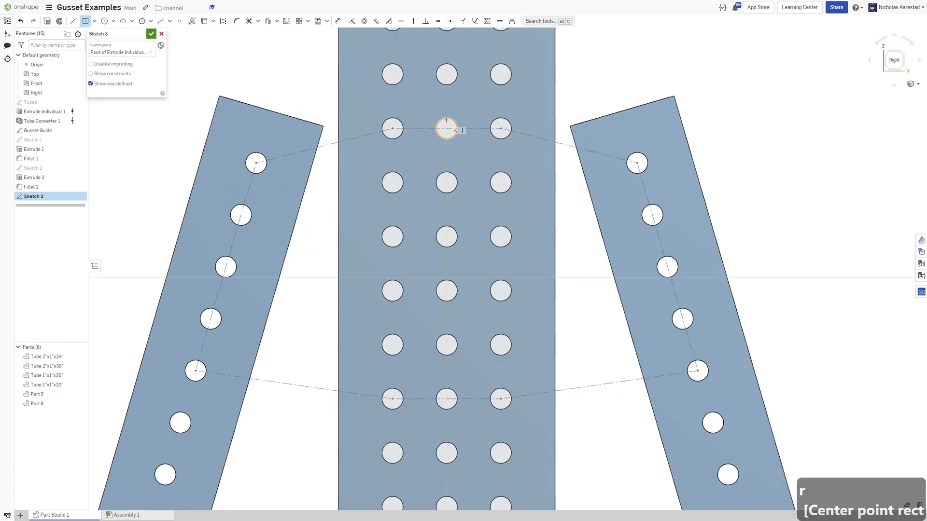
click(347, 100)
scroll(335, 126, down, 2)
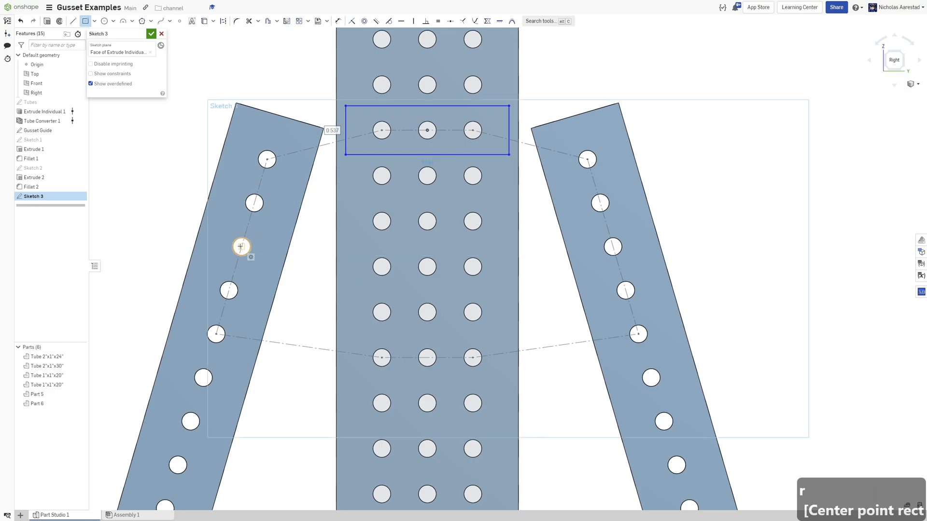
Draw center-point rectangles around a hole on the left angled tube and around the lower three-hole row.
click(241, 247)
click(314, 264)
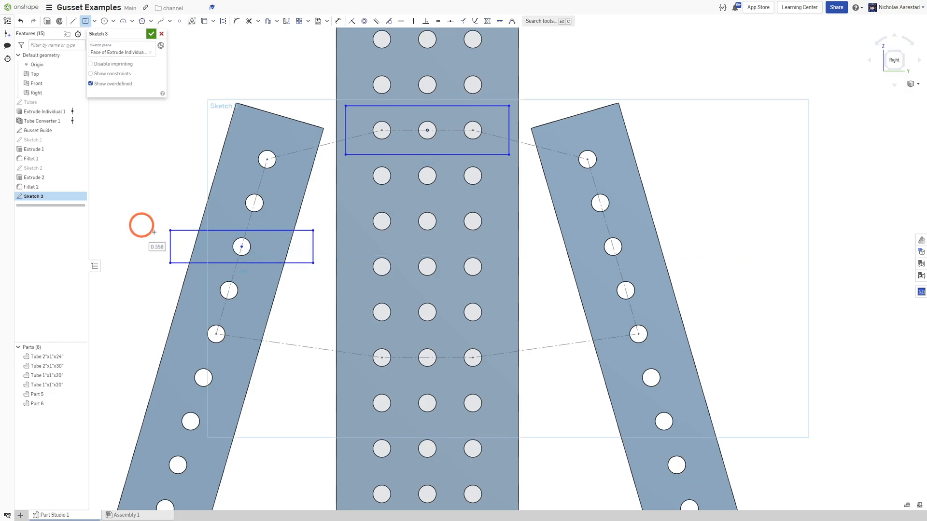
scroll(145, 218, down, 2)
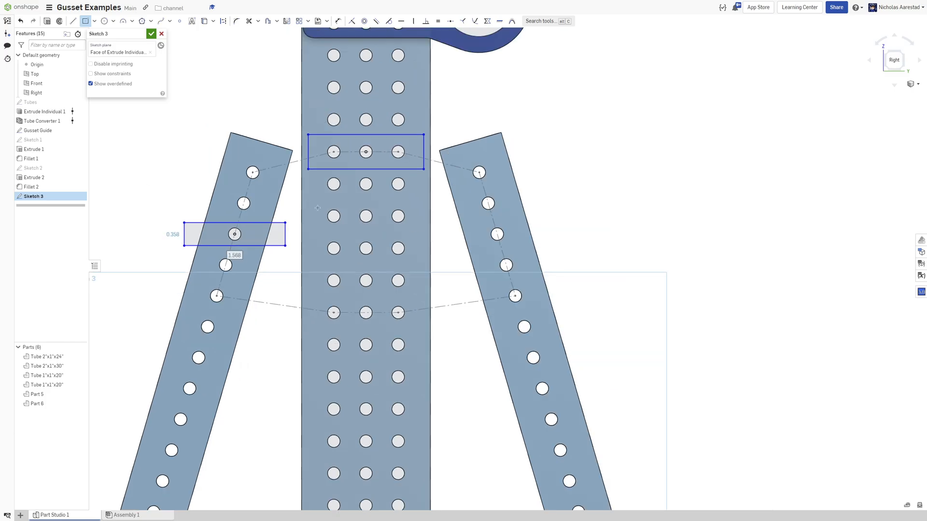
scroll(414, 252, down, 1)
scroll(375, 310, up, 1)
click(374, 303)
click(320, 289)
key(Escape)
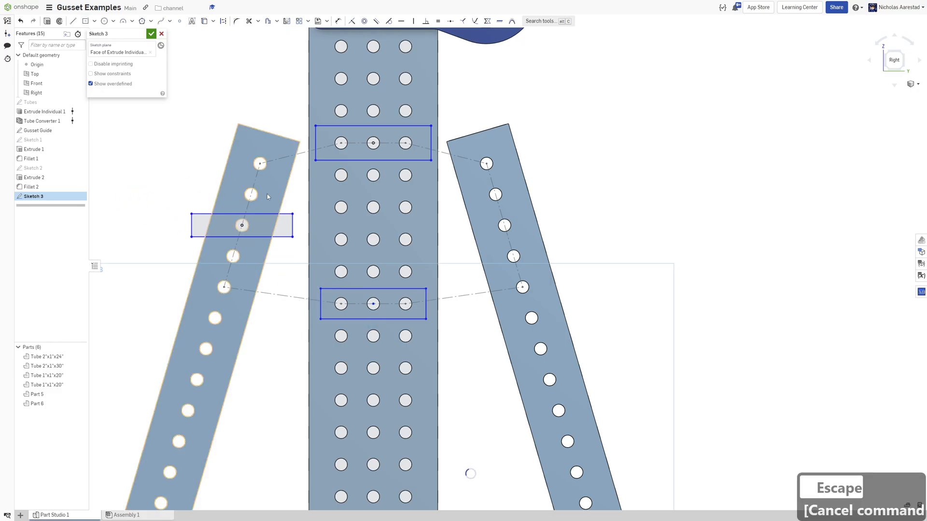
Dimension the upper rectangle's top edge 0.23 from the hole row's centerline.
scroll(339, 108, up, 3)
key(d)
click(357, 126)
click(370, 167)
click(370, 157)
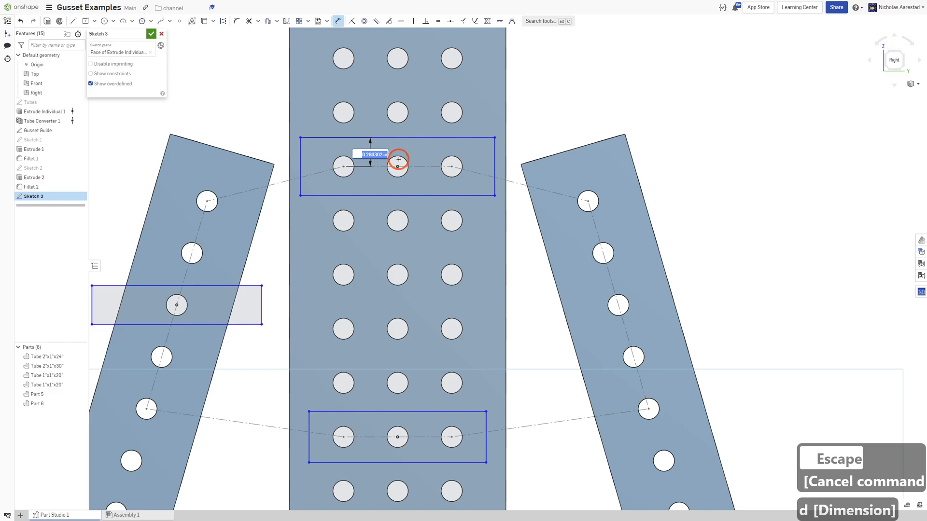
key(Return)
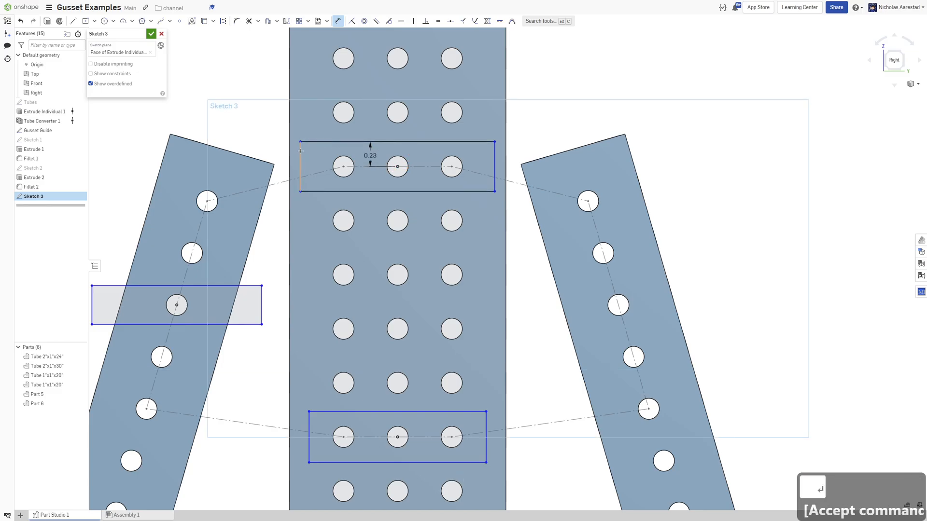
Dimension the upper rectangle's left edge offset from the tube edge as 0.02.
click(296, 119)
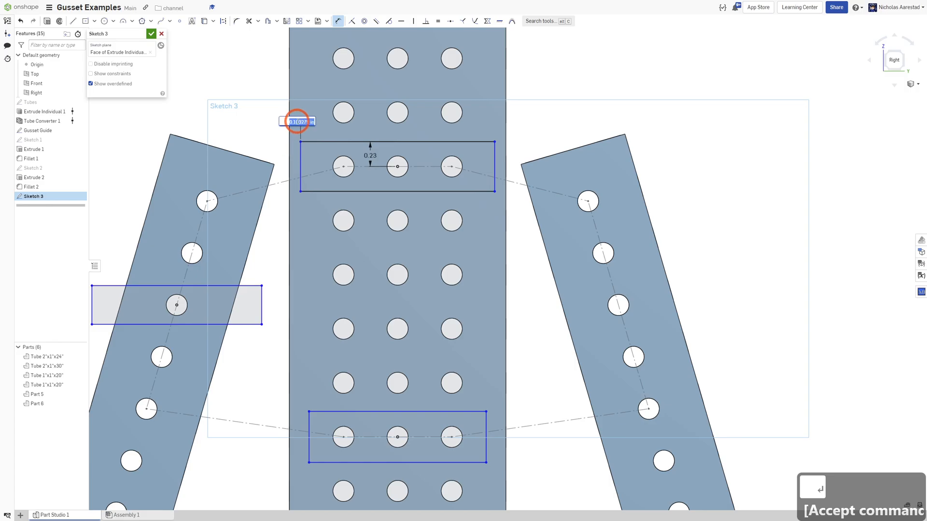
key(Return)
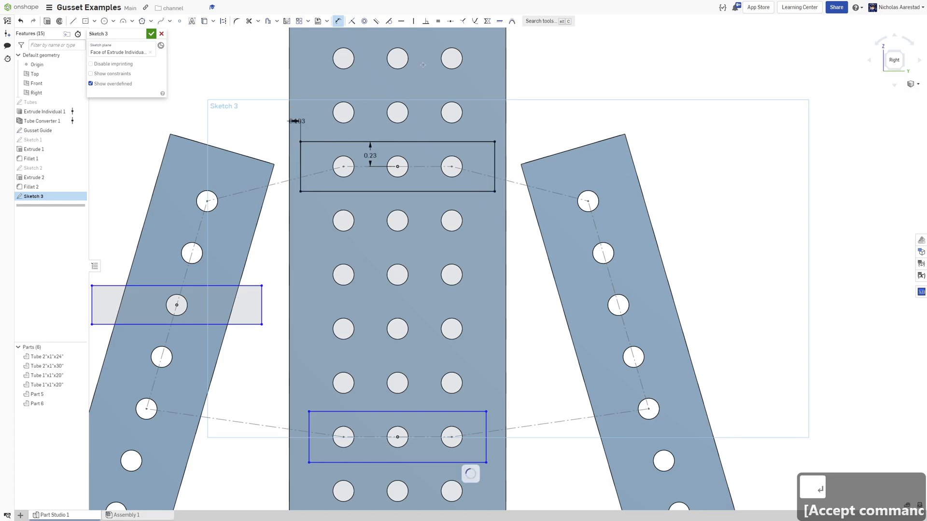
scroll(423, 64, down, 4)
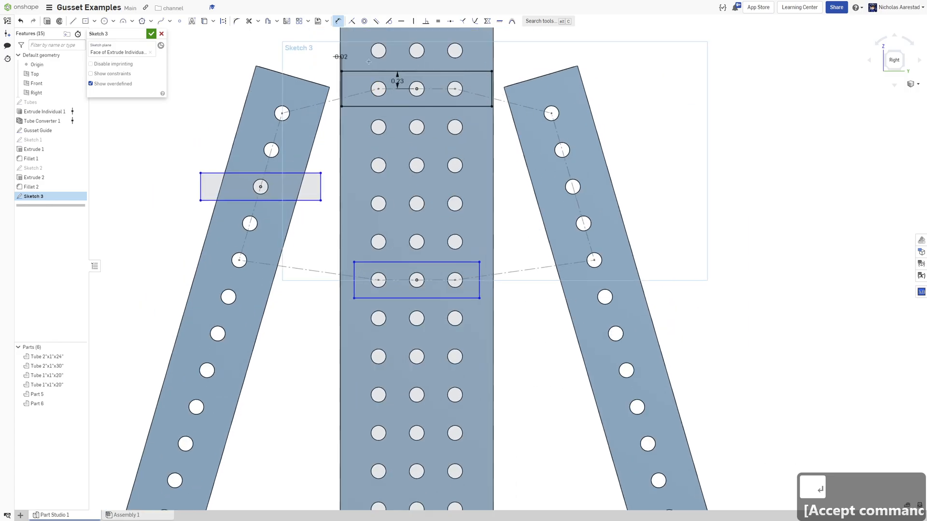
scroll(350, 76, up, 5)
scroll(348, 70, down, 5)
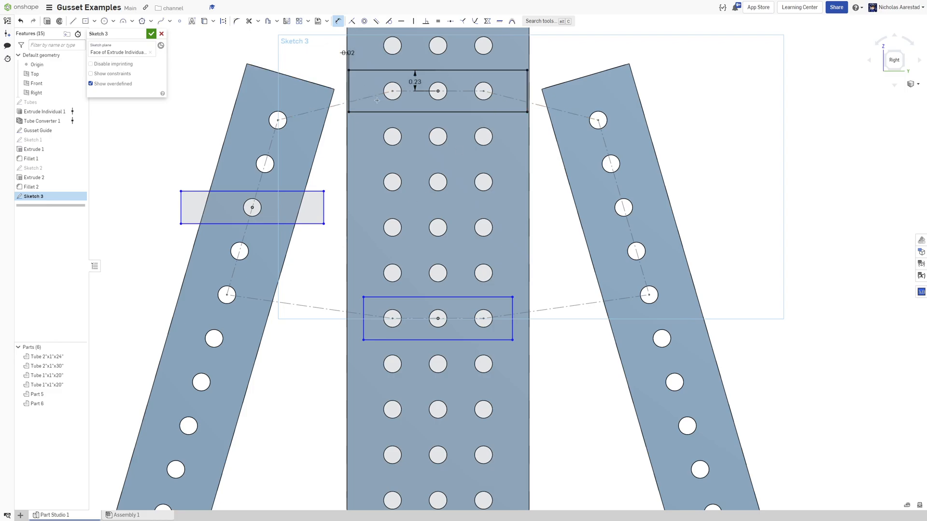
Constrain the lower three-hole rectangle's top edge equal to the upper rectangle's top edge.
scroll(461, 182, down, 2)
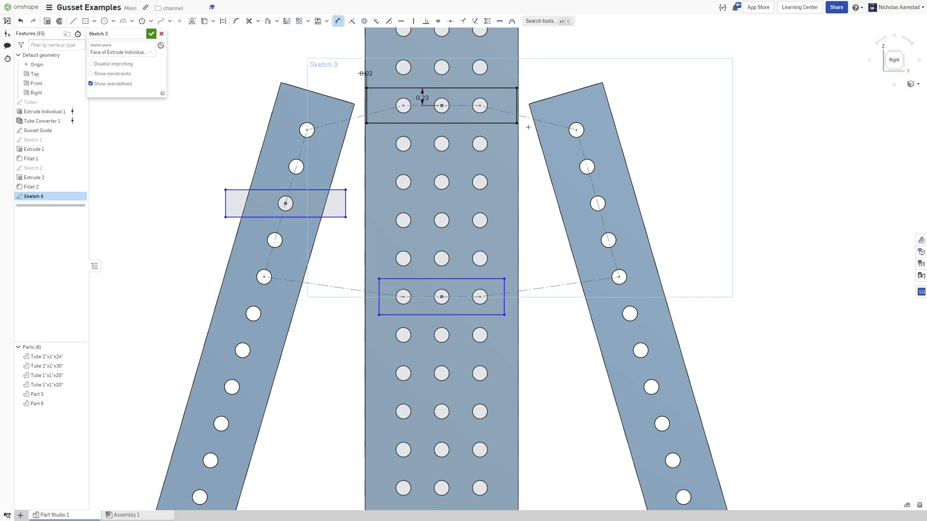
scroll(318, 218, down, 1)
scroll(369, 293, up, 3)
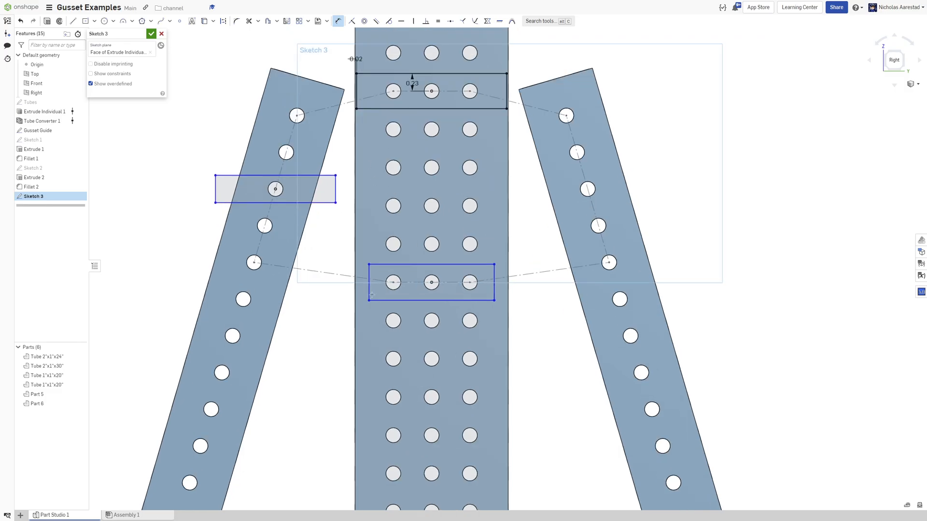
scroll(370, 257, down, 3)
key(Escape)
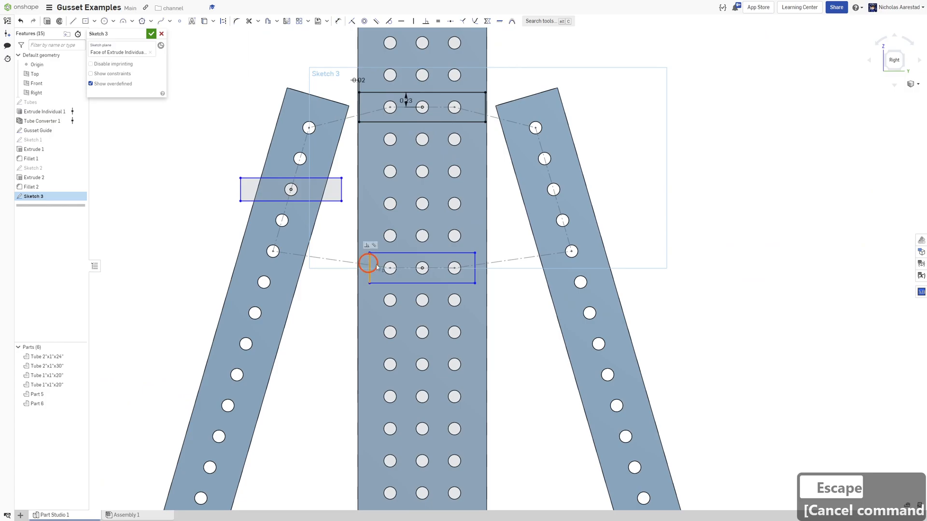
click(360, 98)
key(e)
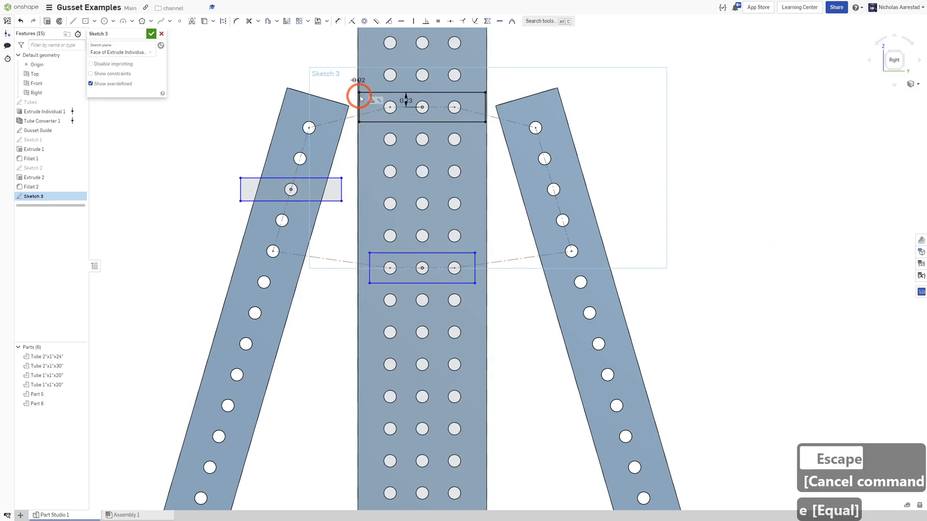
click(393, 252)
click(381, 253)
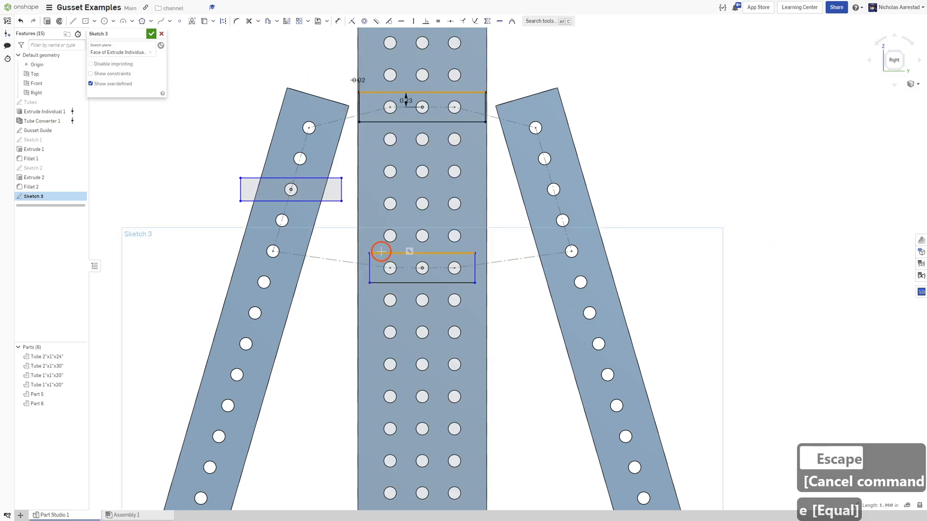
key(e)
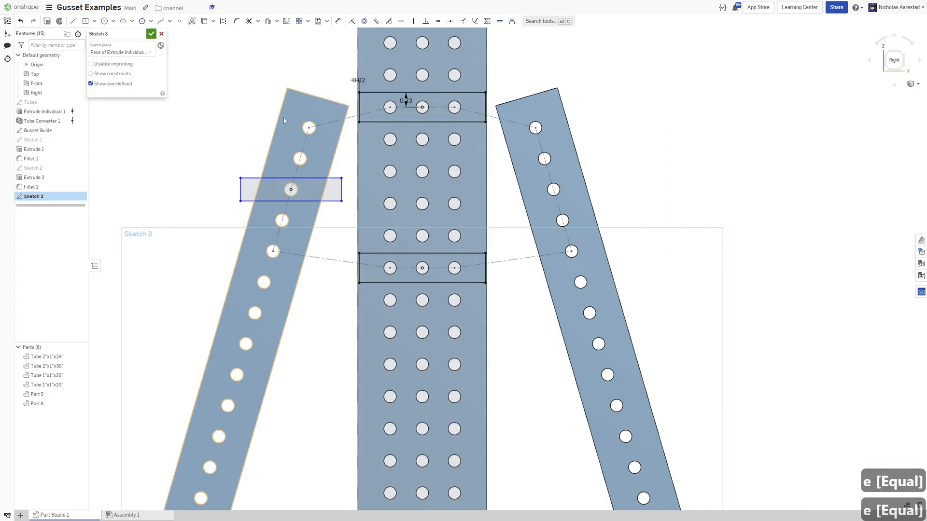
Remove the horizontal constraint from the left tube's rectangle and make it parallel to the left tube's edge.
scroll(257, 176, up, 3)
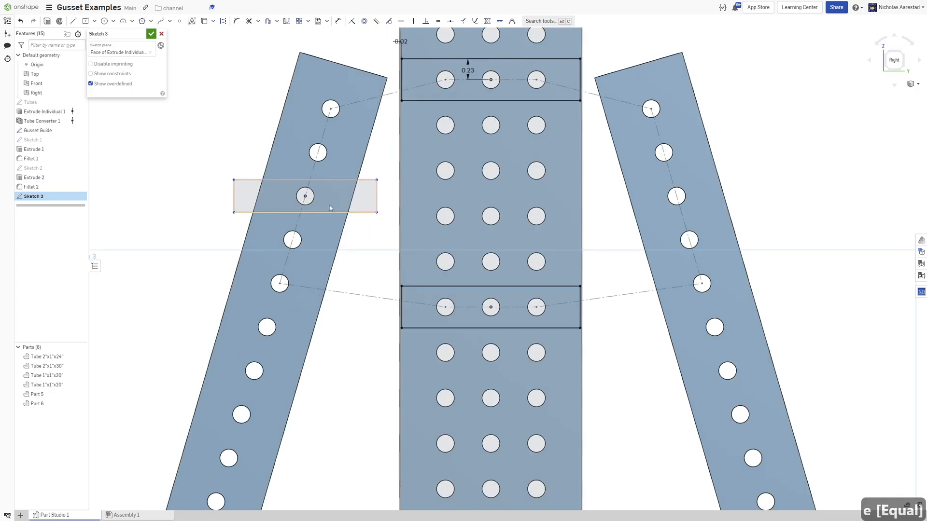
scroll(357, 230, down, 1)
scroll(321, 205, up, 2)
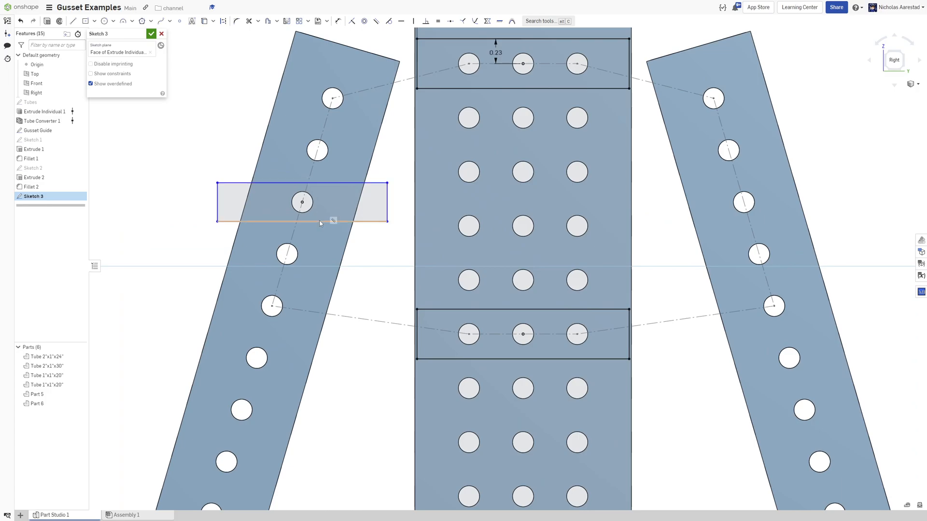
click(345, 189)
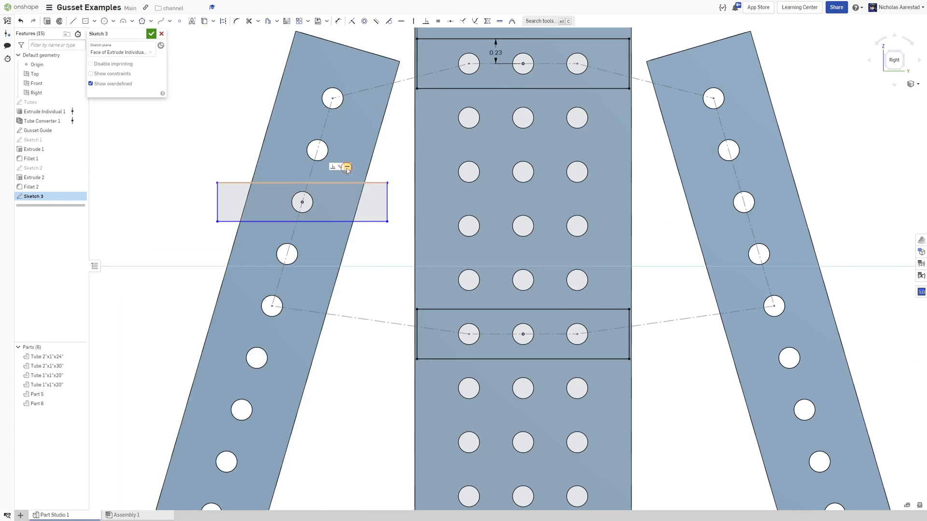
key(Delete)
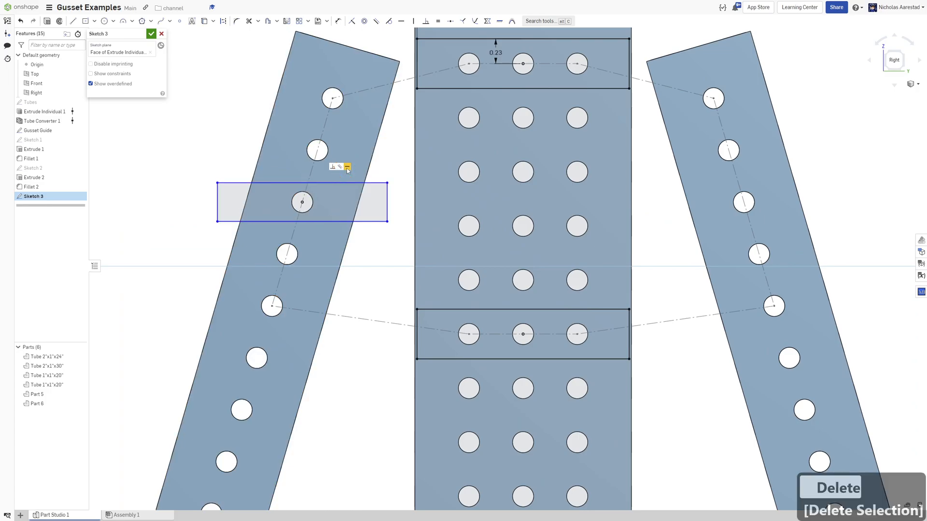
key(Escape)
click(330, 221)
click(347, 238)
key(b)
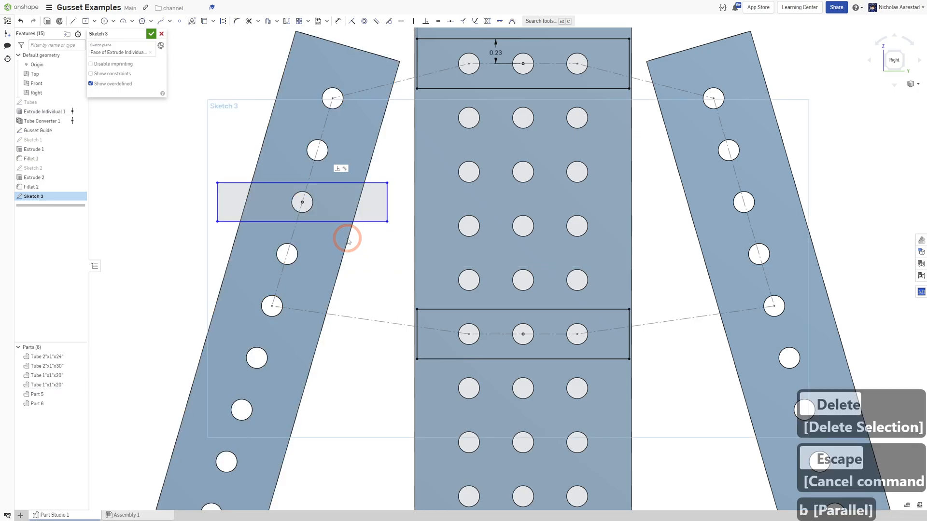
scroll(347, 240, down, 3)
scroll(348, 239, up, 3)
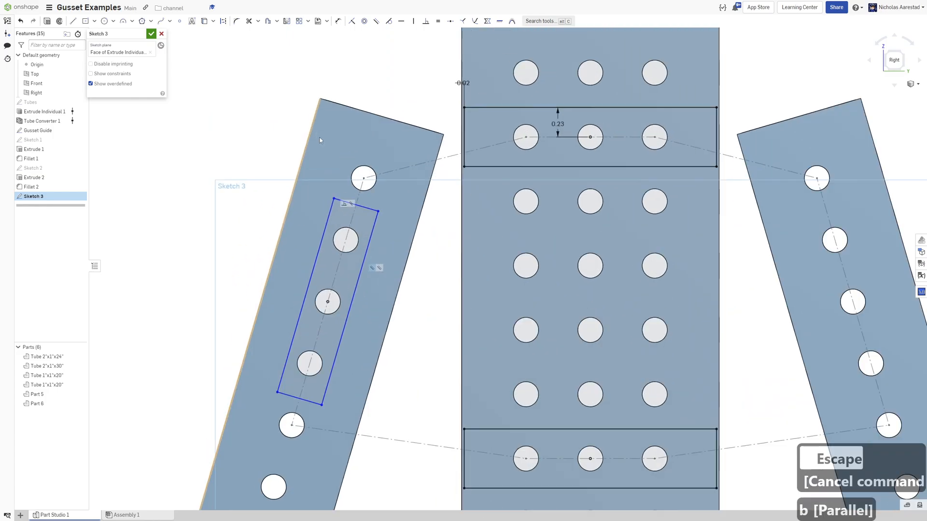
Stretch the angled rectangle's top corner upward so it encloses the five holes on the left tube.
key(Escape)
click(342, 200)
drag(342, 199, 364, 150)
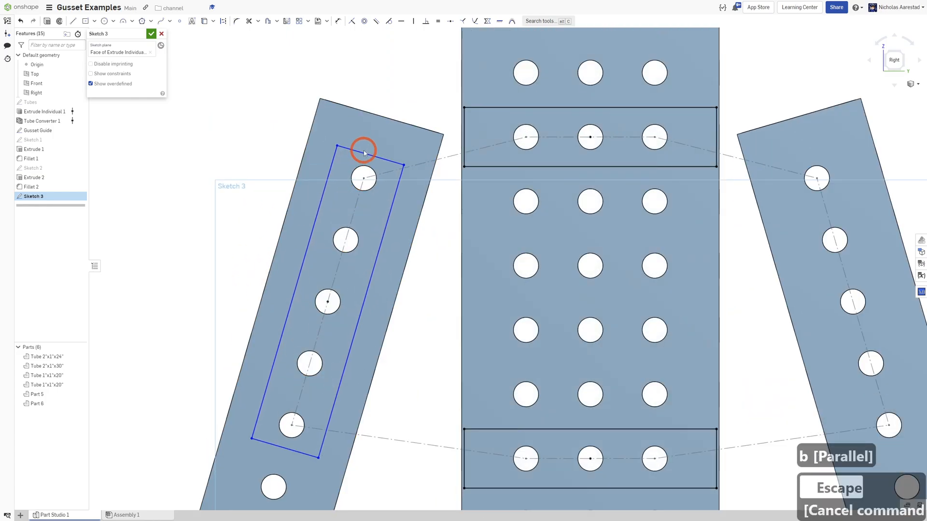
Dimension the angled rectangle's top edge 0.23 from the top hole's center on the left tube.
key(d)
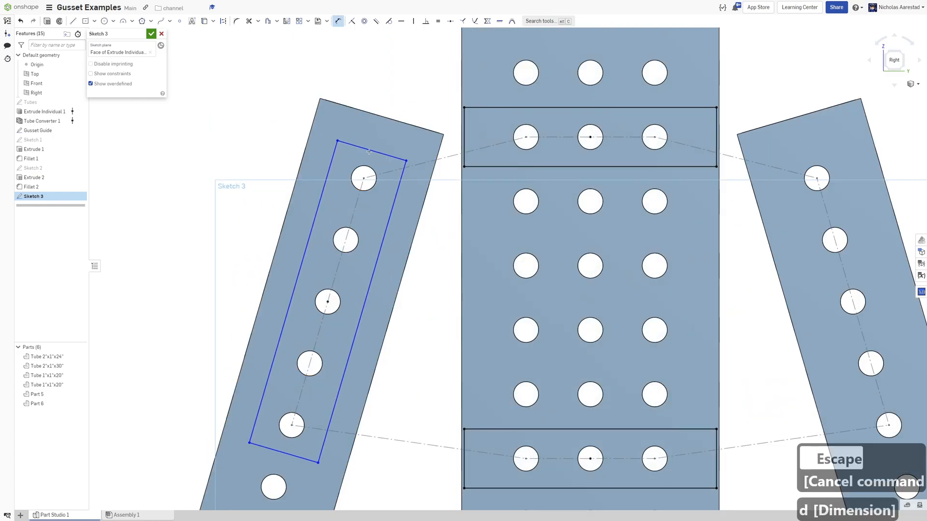
click(372, 151)
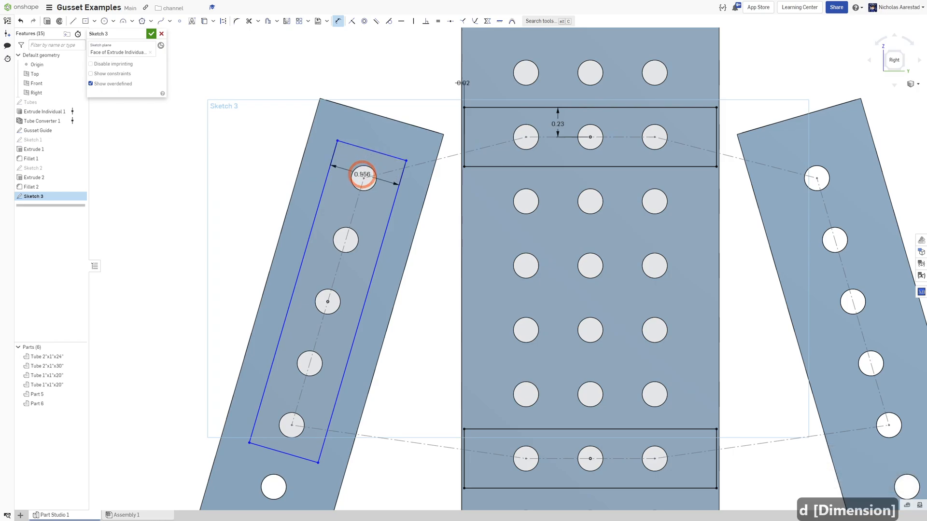
click(351, 158)
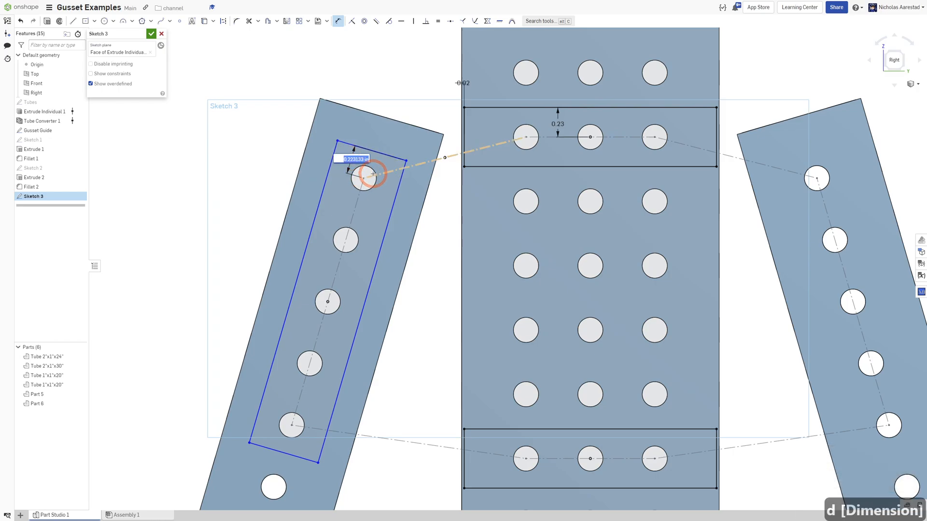
text(0.23)
key(Return)
Dimension the angled rectangle's top-left corner offset from the tube edge as 0.02.
click(337, 141)
click(310, 131)
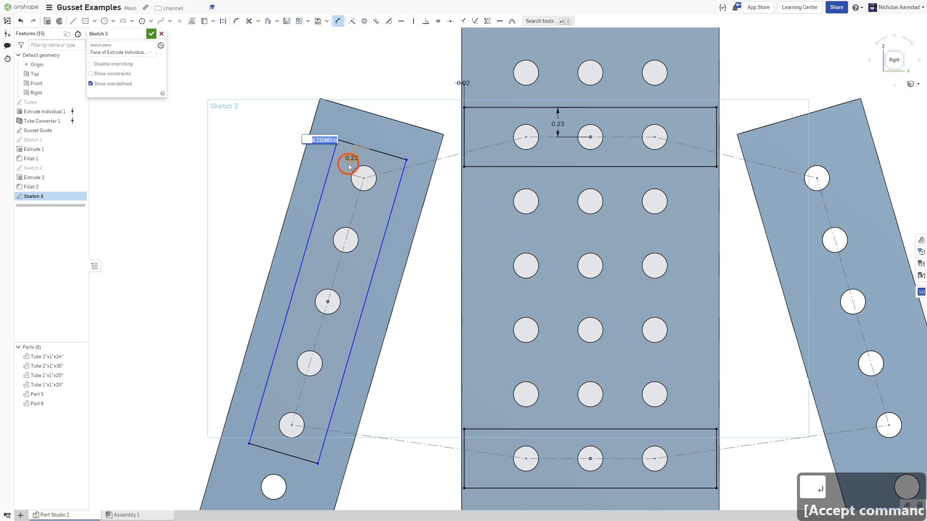
text(0.02)
key(Return)
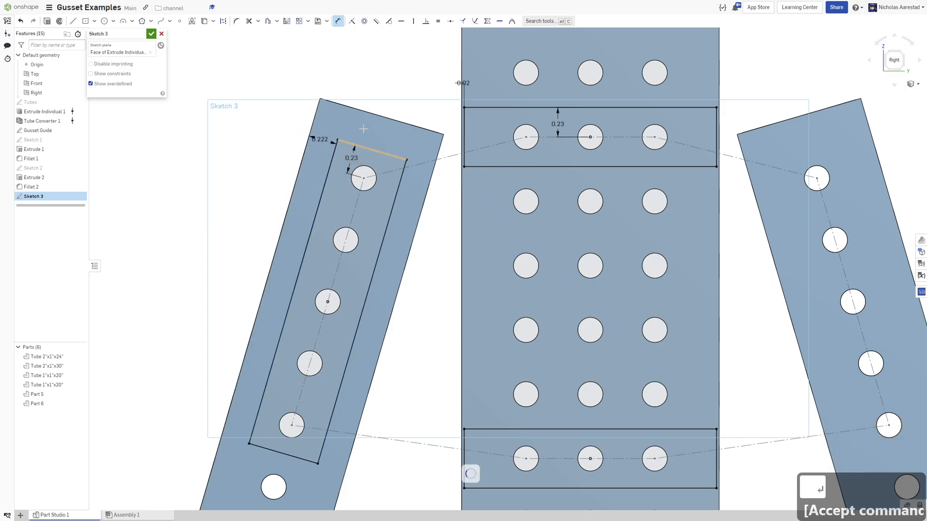
Draw lines joining the angled rectangle's top and bottom corners to the upper and lower vertical-tube rectangles.
scroll(355, 77, down, 3)
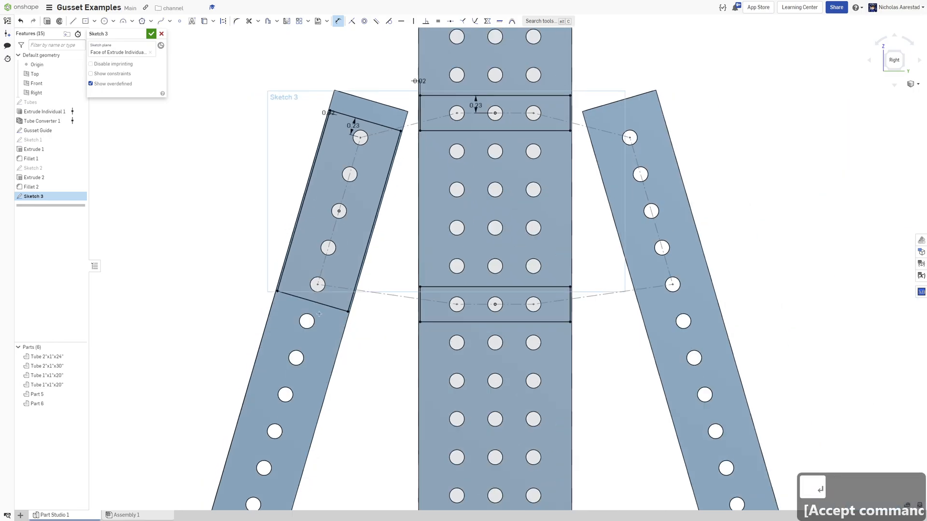
scroll(318, 309, down, 3)
scroll(331, 196, up, 7)
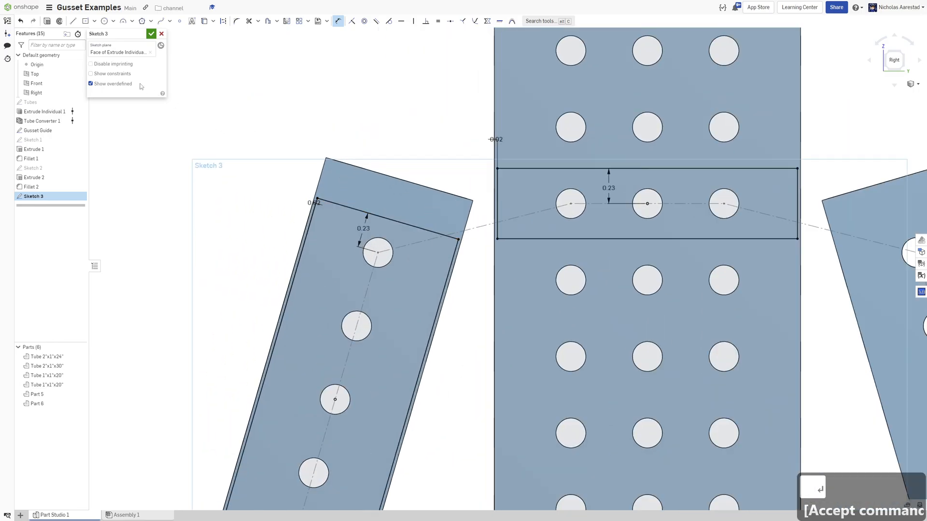
mouse_move(320, 193)
mouse_down()
mouse_move(522, 149)
mouse_move(497, 169)
mouse_up()
scroll(341, 78, down, 6)
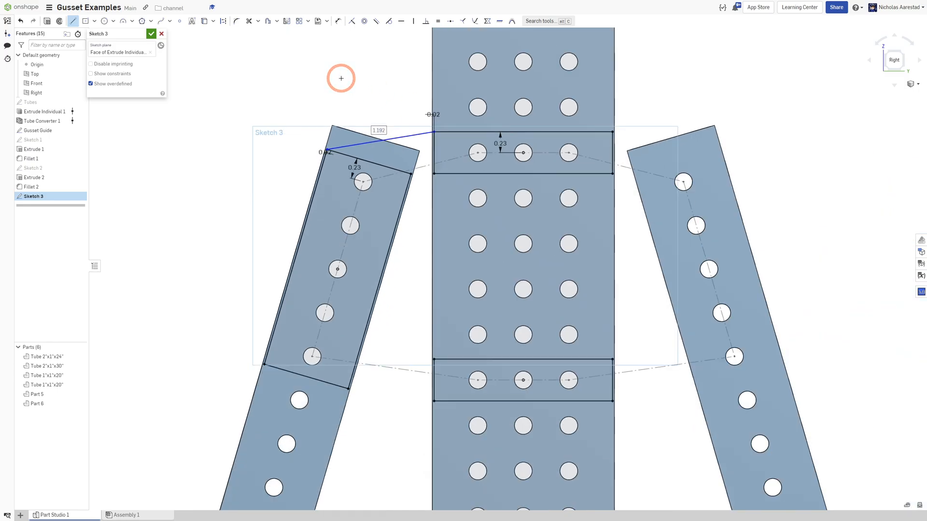
scroll(359, 315, up, 2)
scroll(358, 316, up, 3)
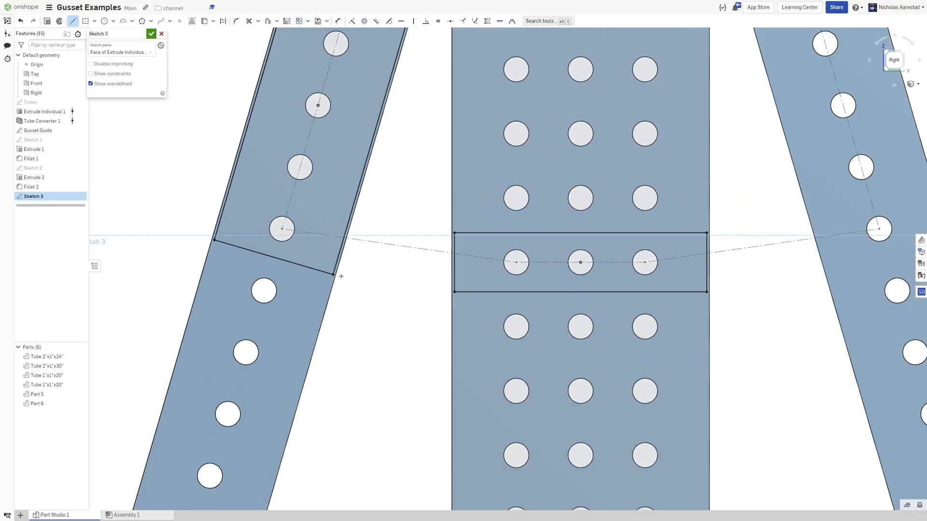
drag(333, 274, 455, 292)
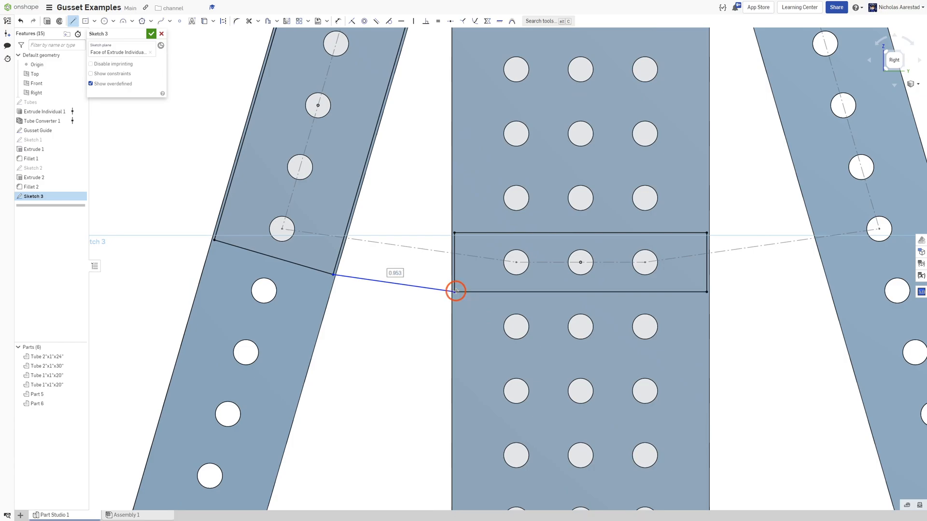
scroll(303, 338, down, 3)
scroll(303, 337, down, 2)
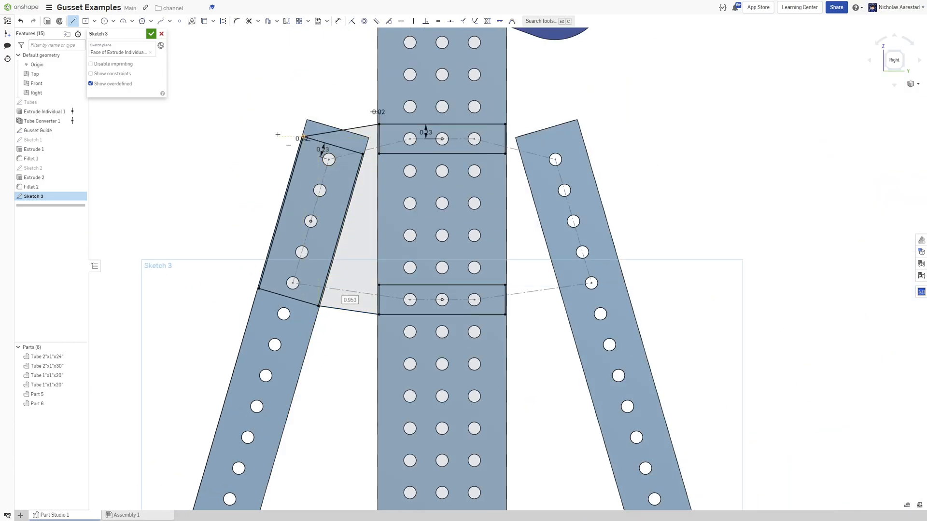
Use the left tube's holes and the left two hole columns of the vertical tube as sketch geometry.
key(u)
scroll(321, 155, up, 3)
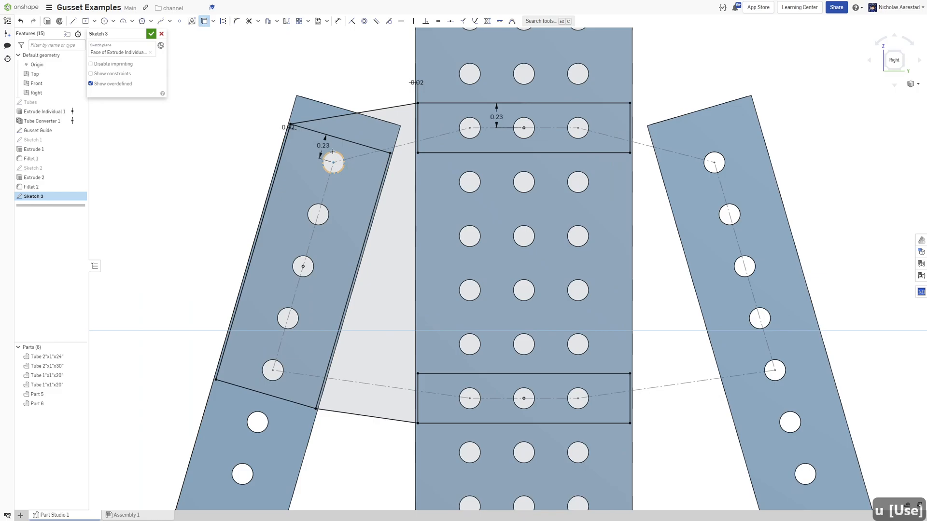
click(295, 264)
click(265, 370)
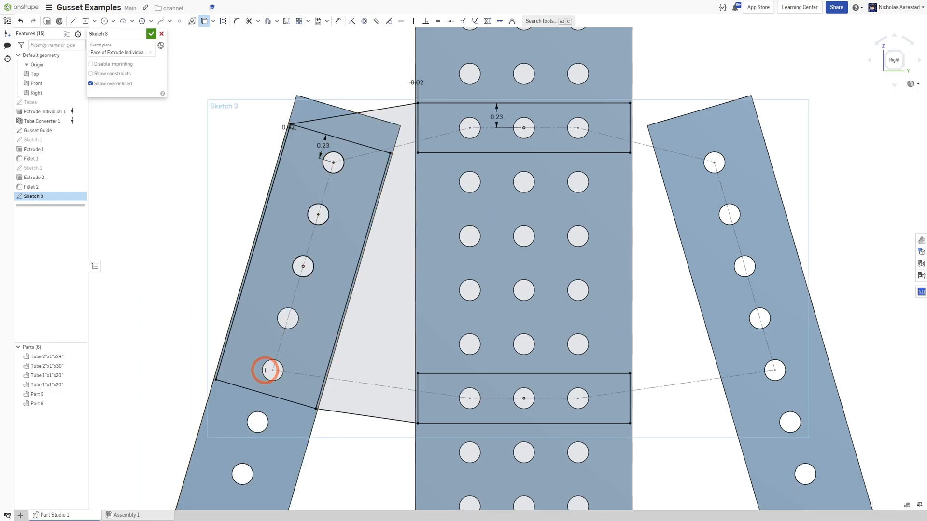
click(469, 181)
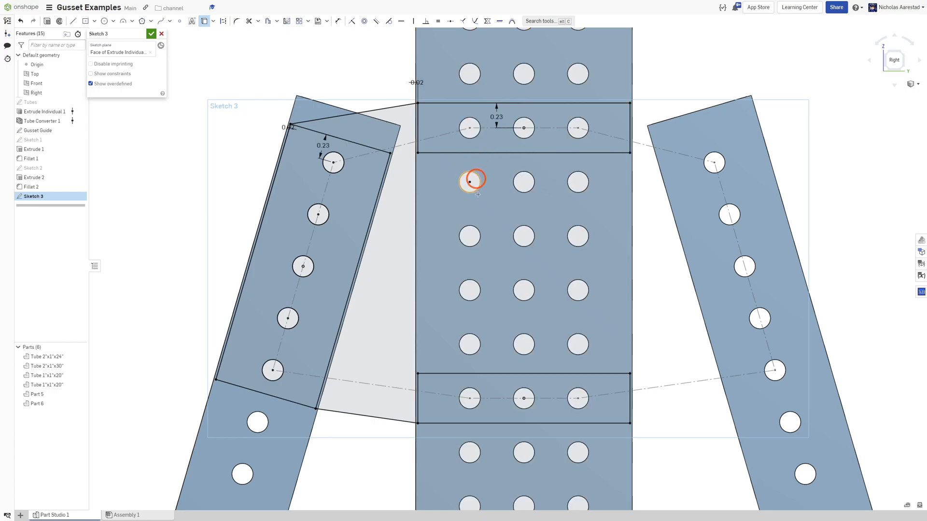
click(476, 119)
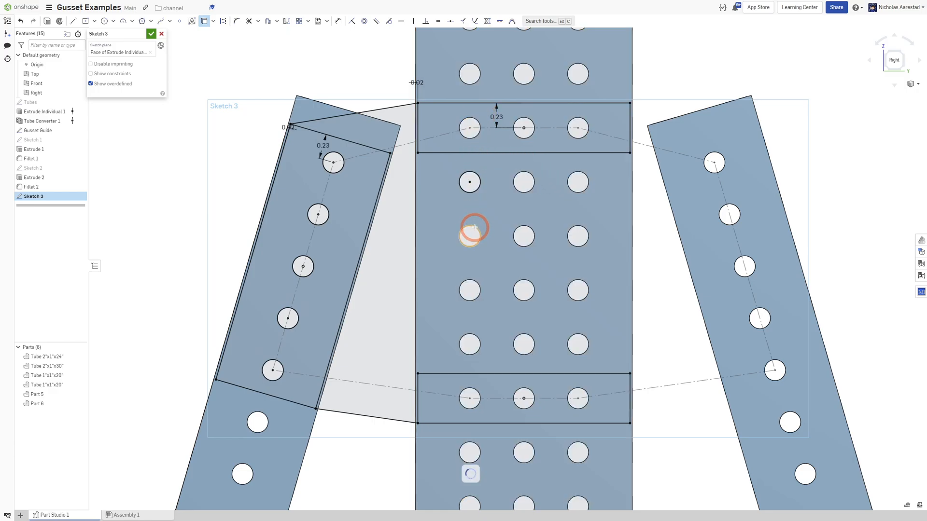
click(437, 111)
mouse_move(441, 112)
mouse_down()
mouse_move(473, 425)
mouse_move(495, 415)
mouse_up()
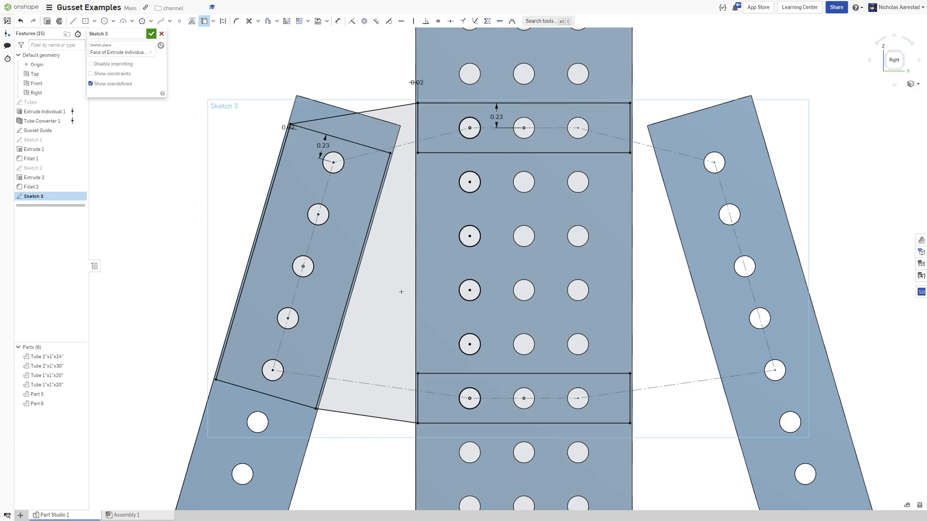
drag(508, 109, 543, 417)
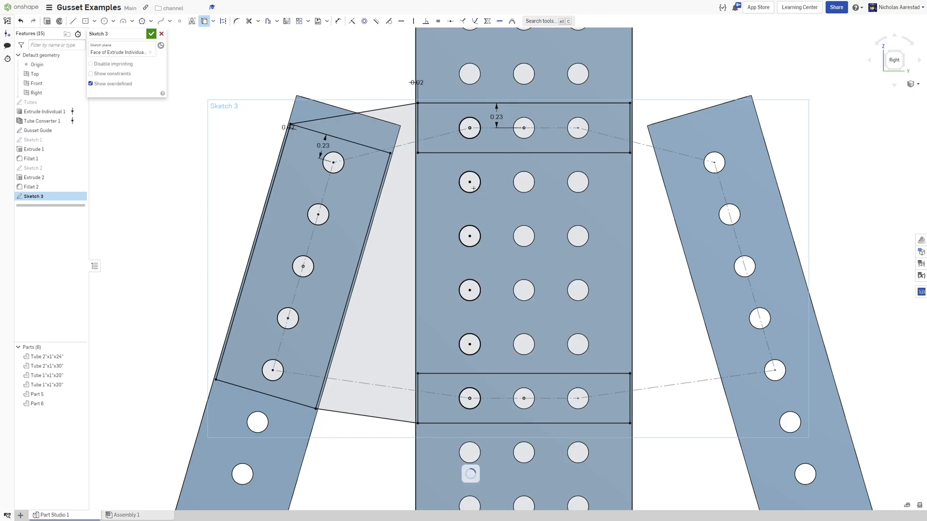
Mirror the left tube's gusset sketch geometry about the vertical centerline onto the right tube.
scroll(540, 111, down, 5)
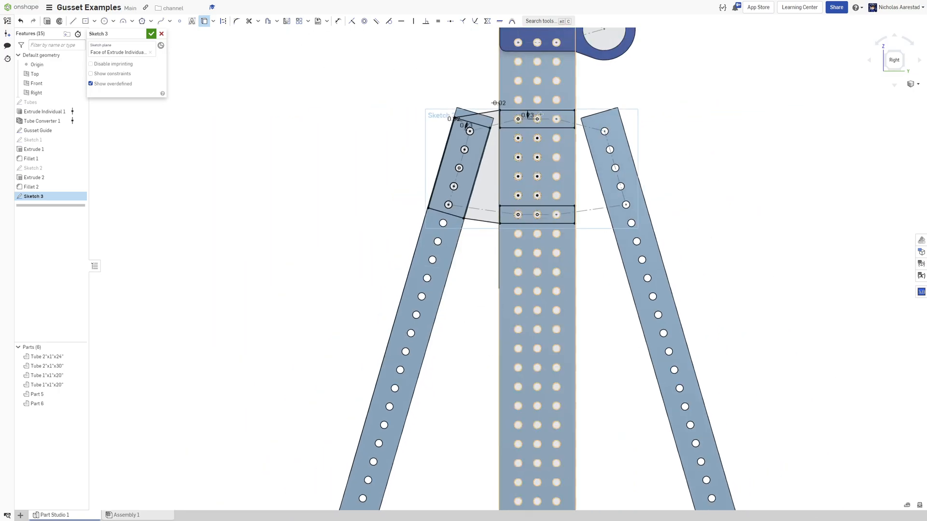
scroll(537, 110, down, 3)
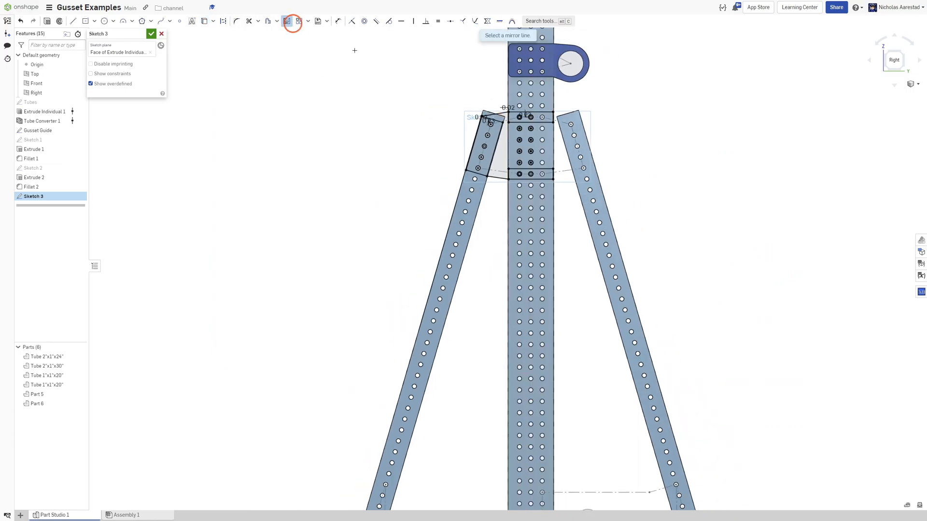
scroll(509, 99, down, 4)
scroll(516, 374, up, 5)
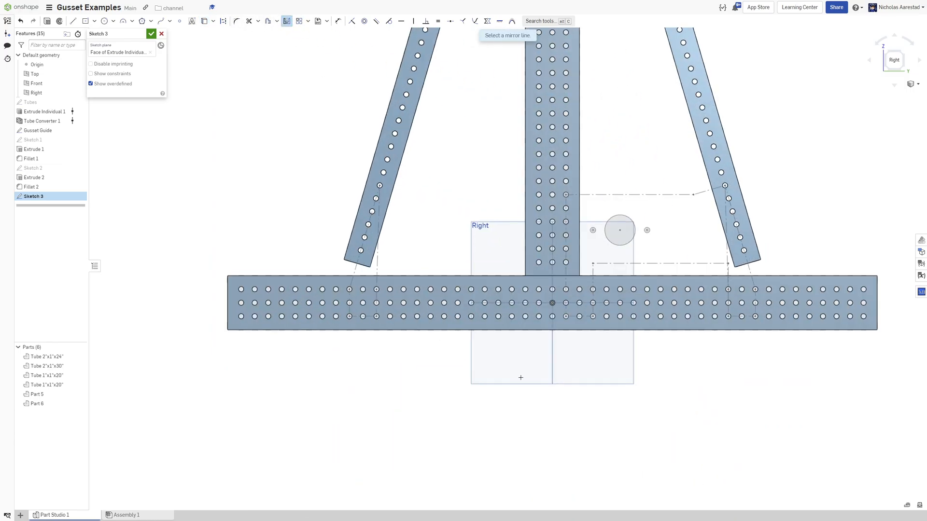
click(551, 357)
scroll(550, 356, down, 3)
scroll(479, 178, up, 6)
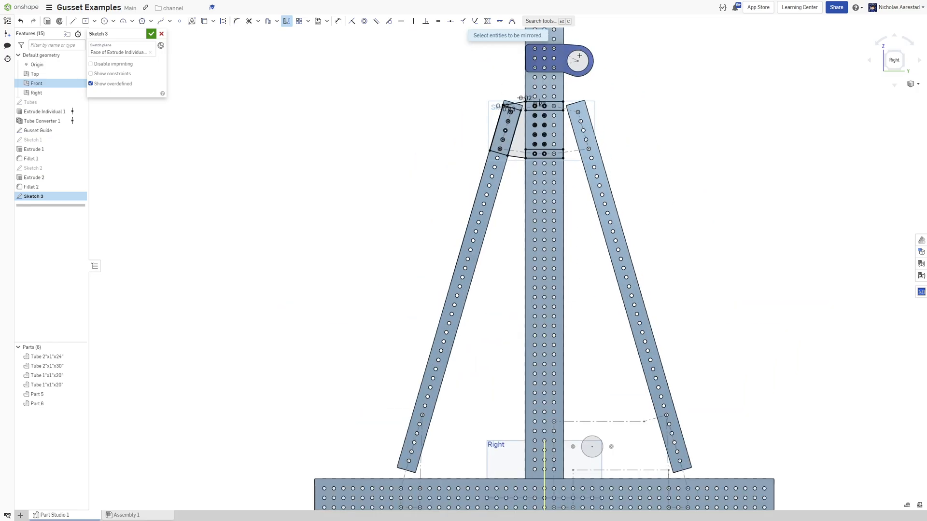
scroll(479, 178, up, 3)
drag(323, 61, 577, 308)
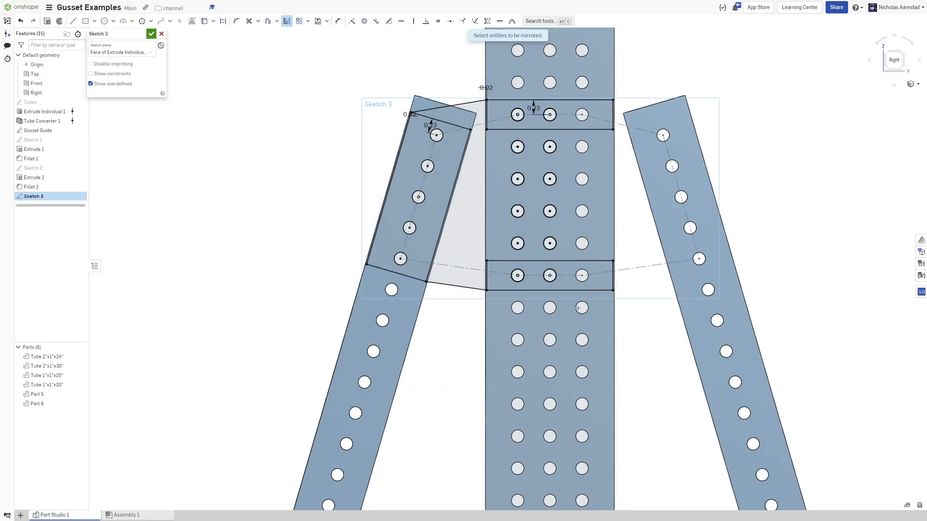
Extrude the gusset sketch's faces into a new solid plate.
key(shift+e)
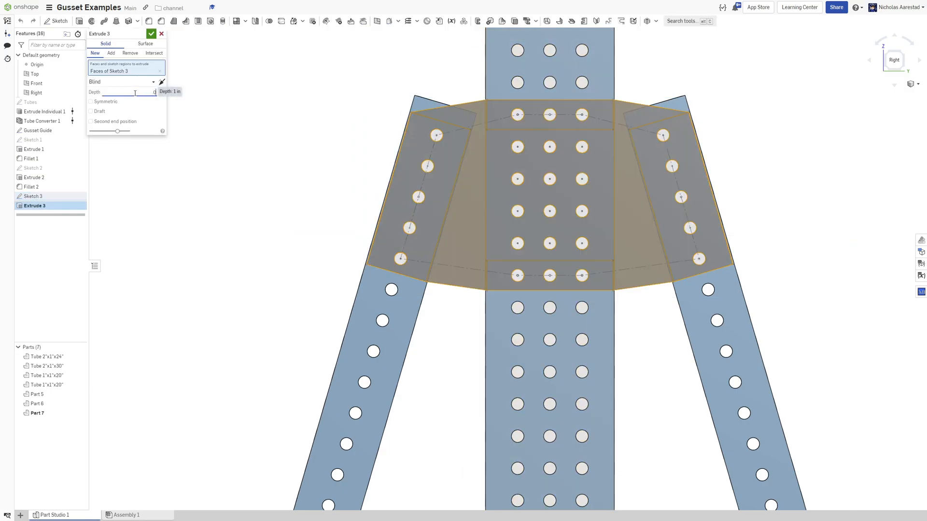
key(Return)
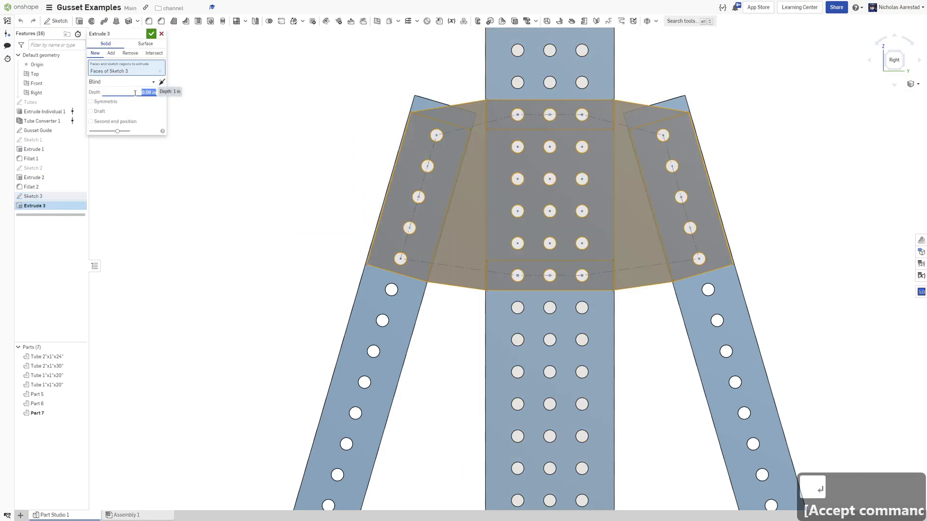
click(152, 36)
Fillet the gusset plate's parallel corner edges with a 0.2 in radius.
right_drag(364, 127, 418, 131)
click(148, 21)
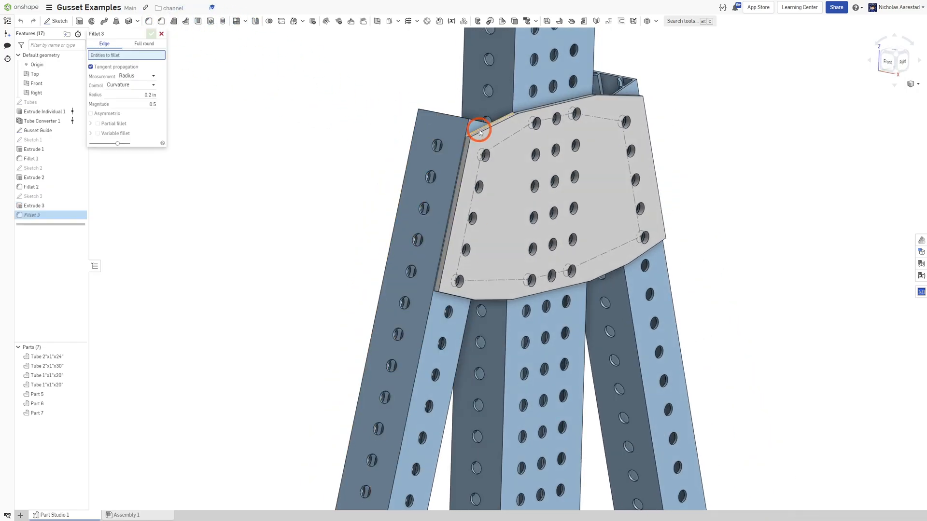
scroll(467, 136, up, 5)
right_click(461, 147)
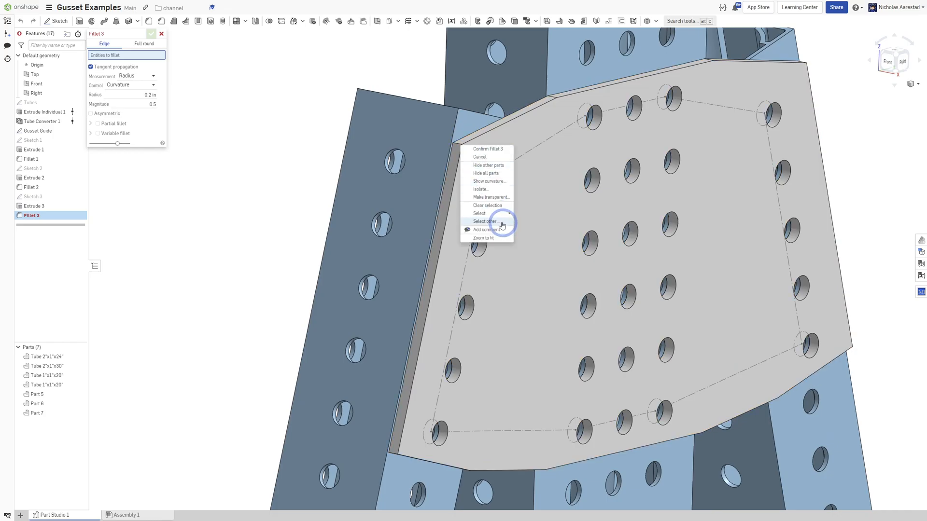
mouse_move(502, 217)
click(429, 84)
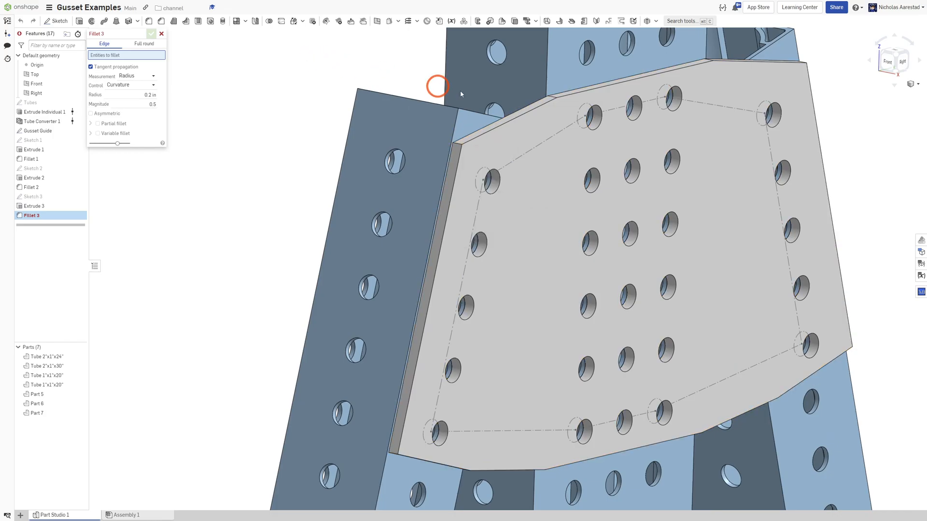
right_click(555, 99)
mouse_move(589, 166)
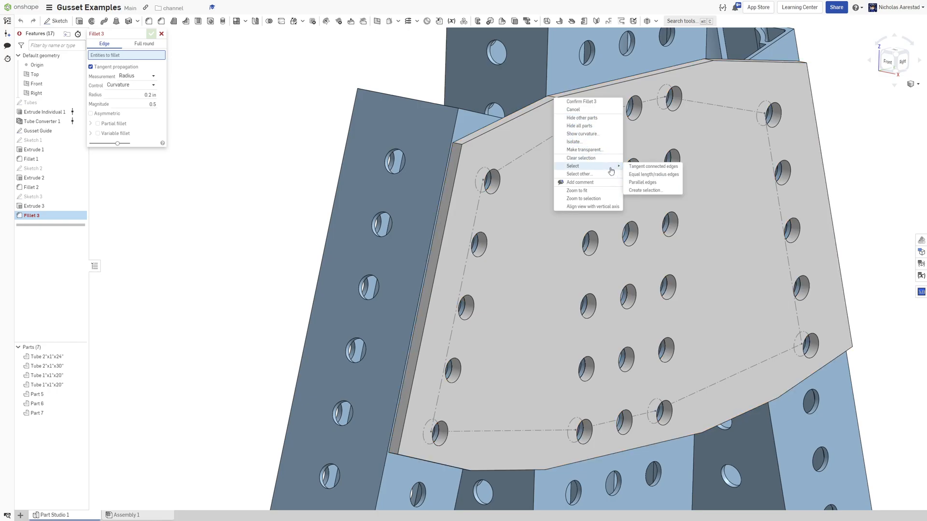
click(646, 183)
scroll(637, 177, down, 5)
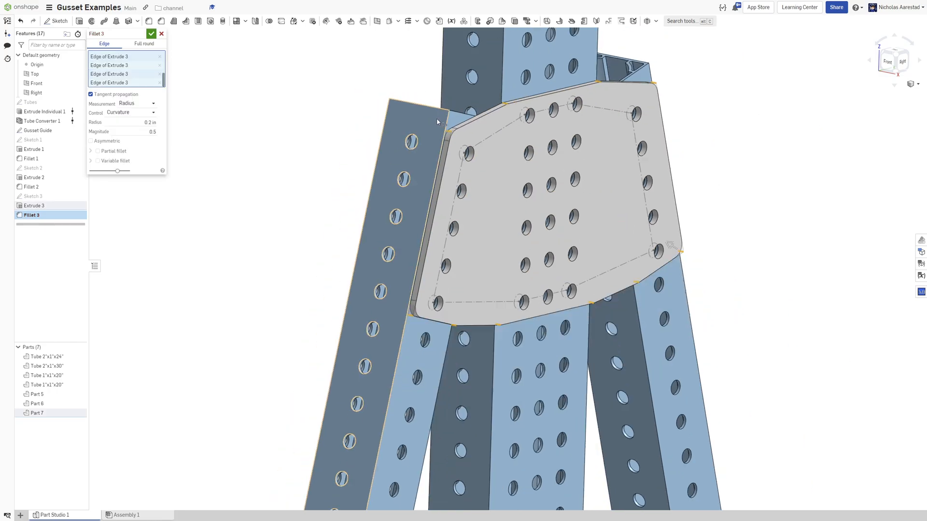
right_drag(531, 241, 381, 213)
click(151, 34)
Inspect the filleted gusset plate and the frame from several angles.
scroll(316, 118, down, 4)
scroll(418, 197, up, 5)
scroll(403, 227, down, 4)
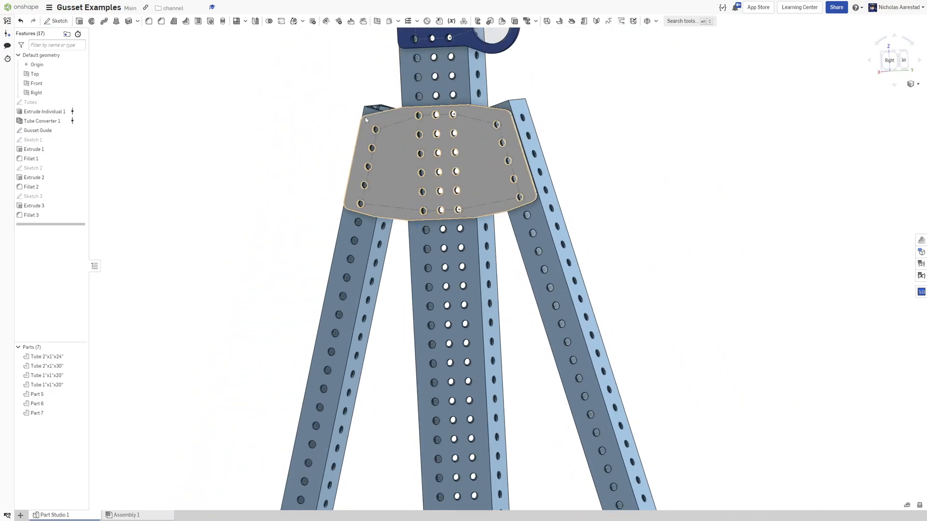
scroll(435, 111, up, 1)
right_drag(434, 112, 468, 111)
scroll(530, 112, down, 3)
scroll(523, 82, up, 6)
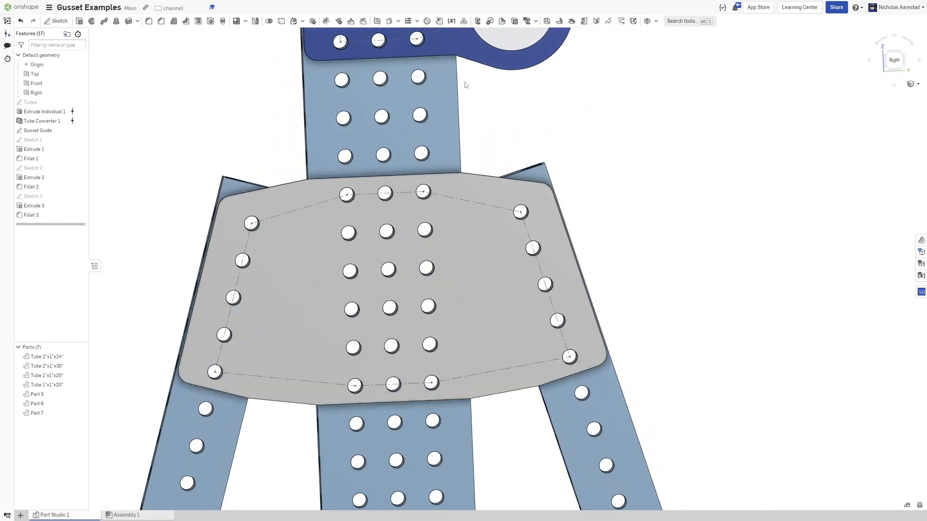
right_drag(347, 79, 381, 98)
scroll(442, 99, down, 3)
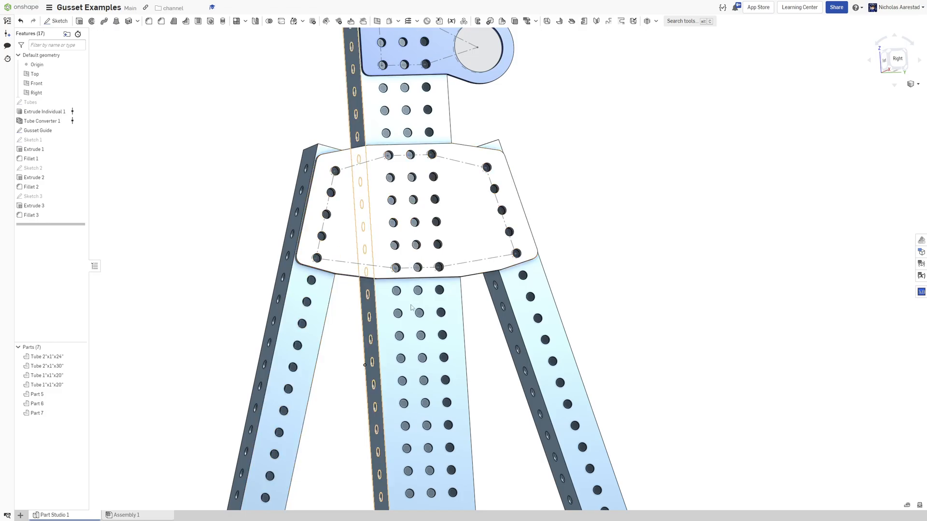
scroll(316, 304, up, 4)
scroll(316, 304, down, 4)
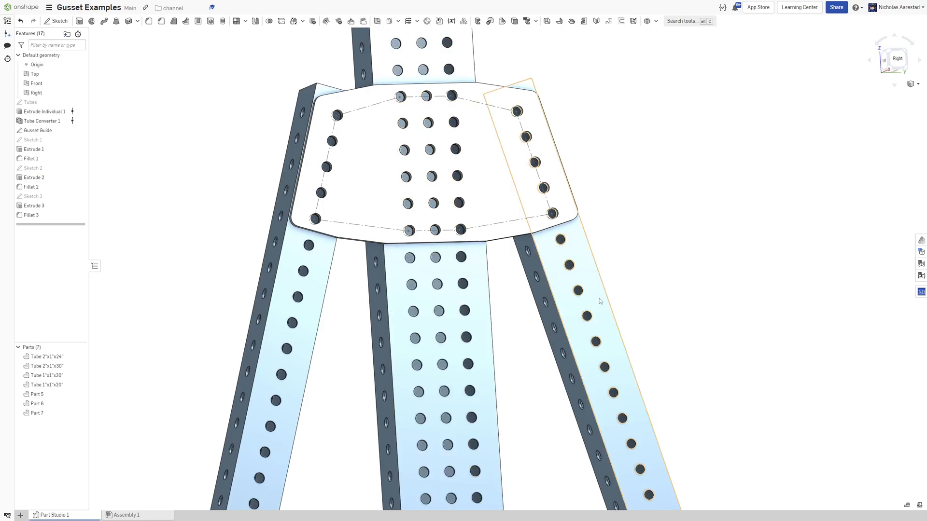
scroll(565, 226, down, 3)
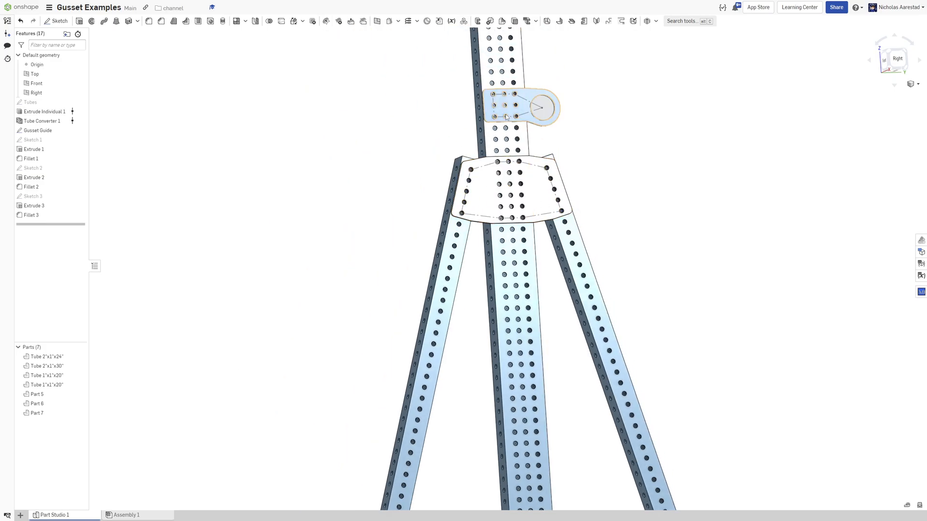
scroll(544, 79, down, 3)
scroll(537, 268, up, 5)
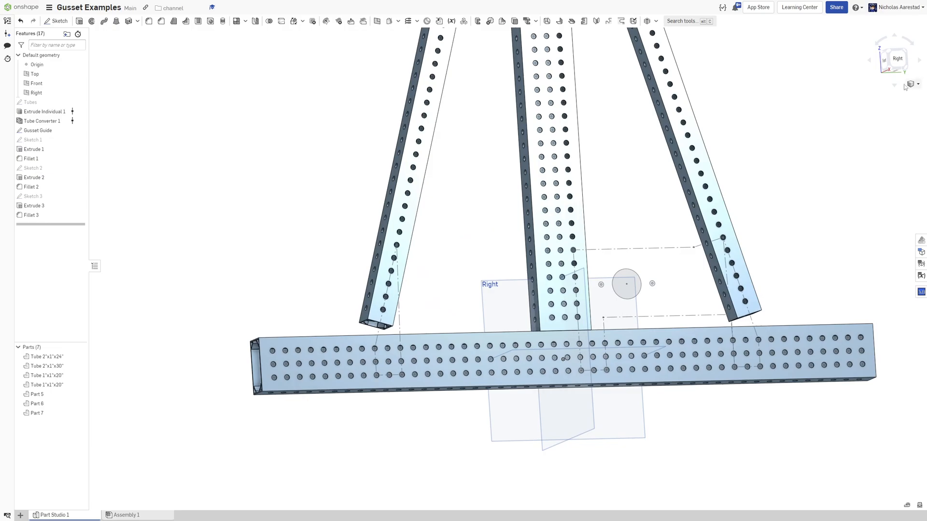
Start a new sketch on the left tube's face at the base joint and draw a center-point rectangle around its lowest hole.
click(894, 58)
scroll(579, 314, down, 3)
scroll(483, 338, up, 6)
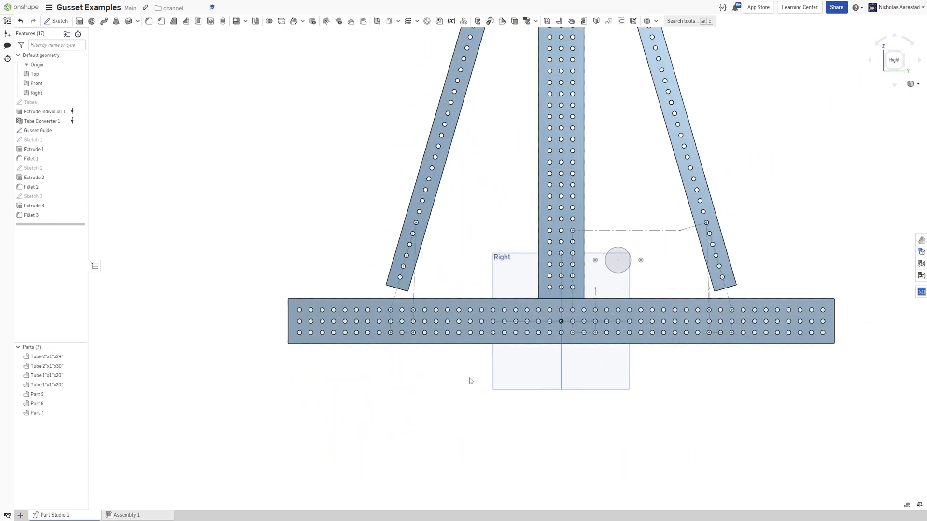
scroll(356, 288, up, 4)
scroll(315, 268, down, 4)
scroll(357, 240, up, 3)
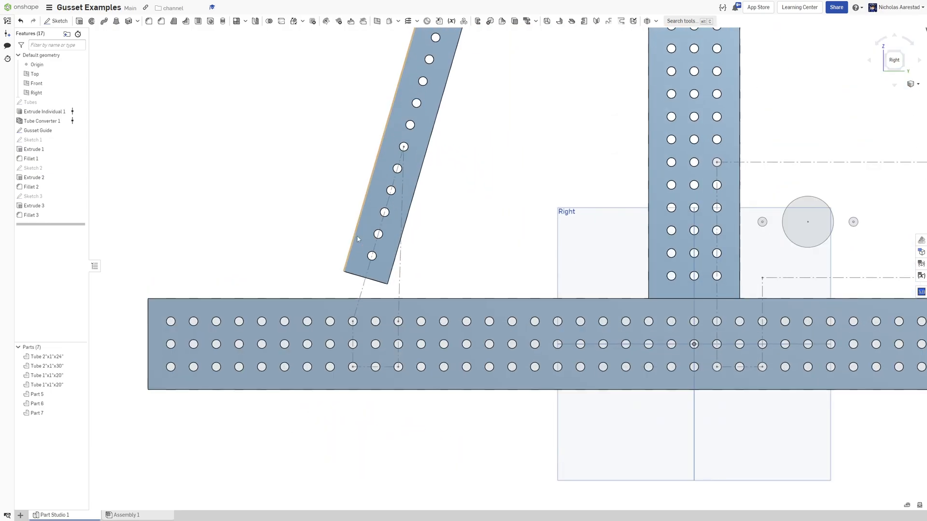
scroll(357, 240, down, 1)
key(shift+s)
click(359, 255)
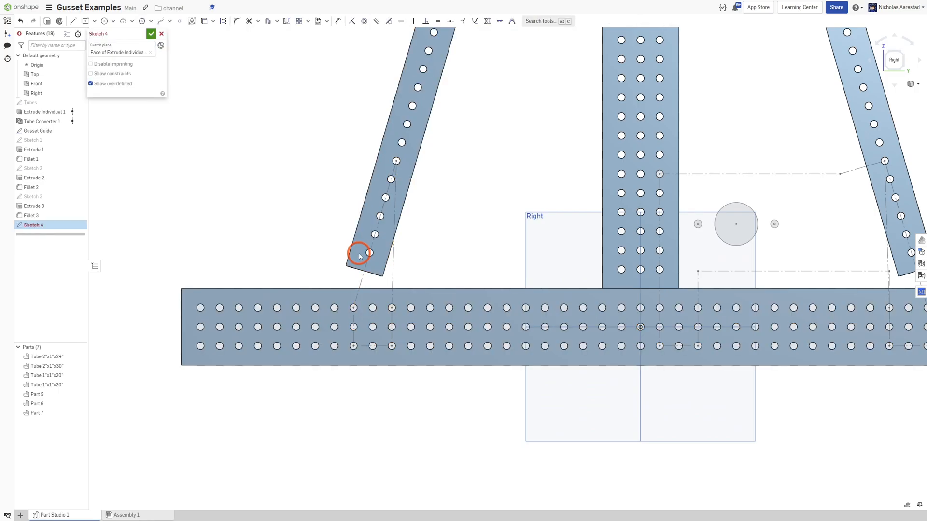
scroll(358, 254, up, 5)
key(r)
scroll(354, 252, down, 4)
scroll(354, 252, up, 2)
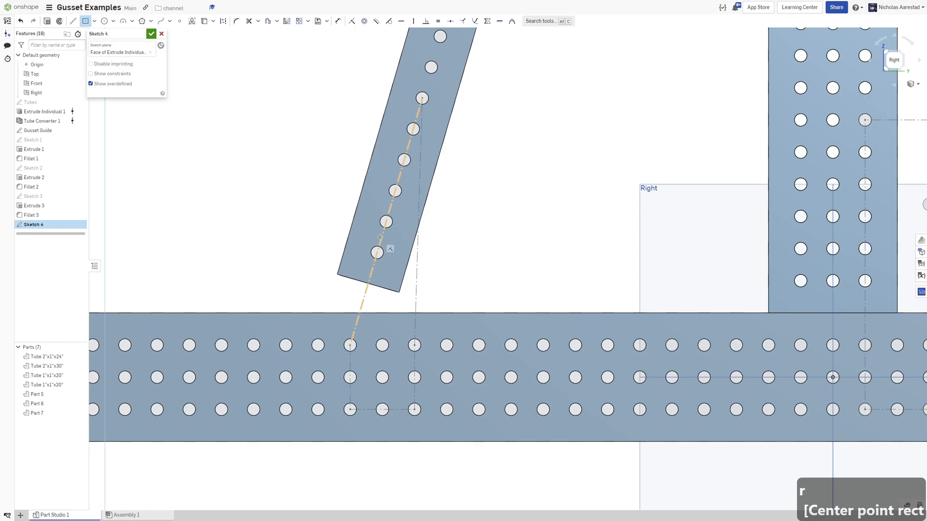
drag(380, 237, 503, 219)
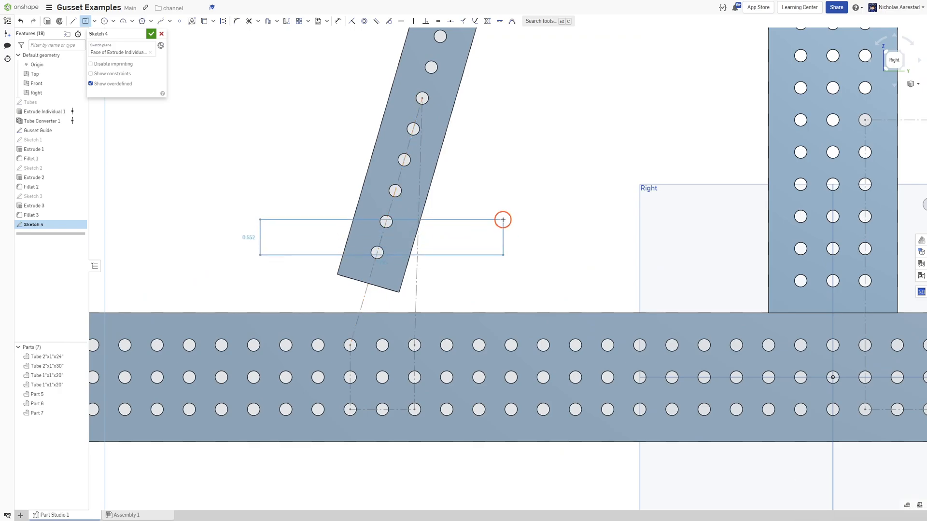
Make the rectangle parallel to the angled tube's edge.
scroll(382, 154, down, 3)
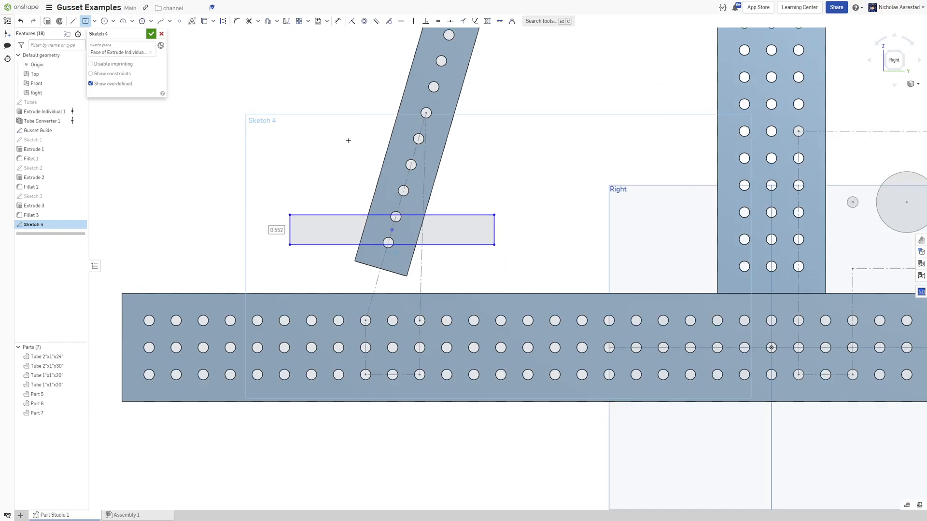
key(Escape)
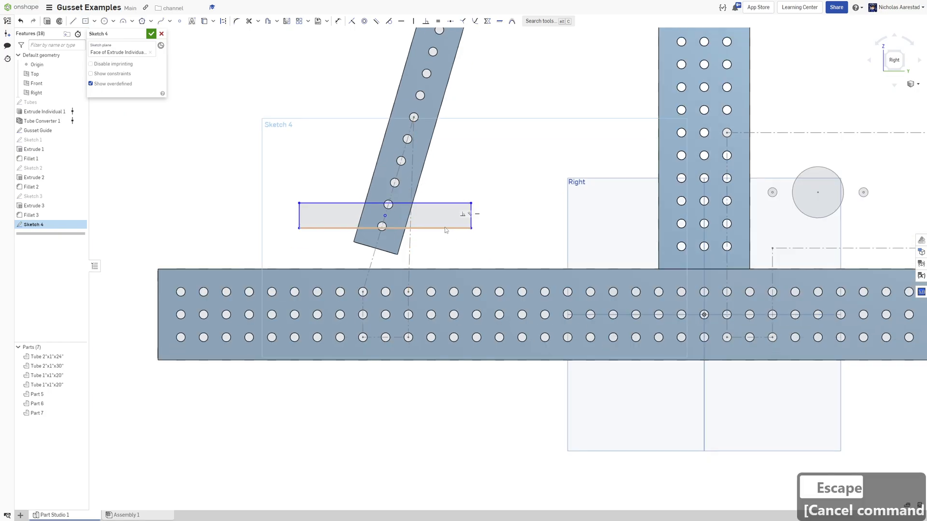
key(Delete)
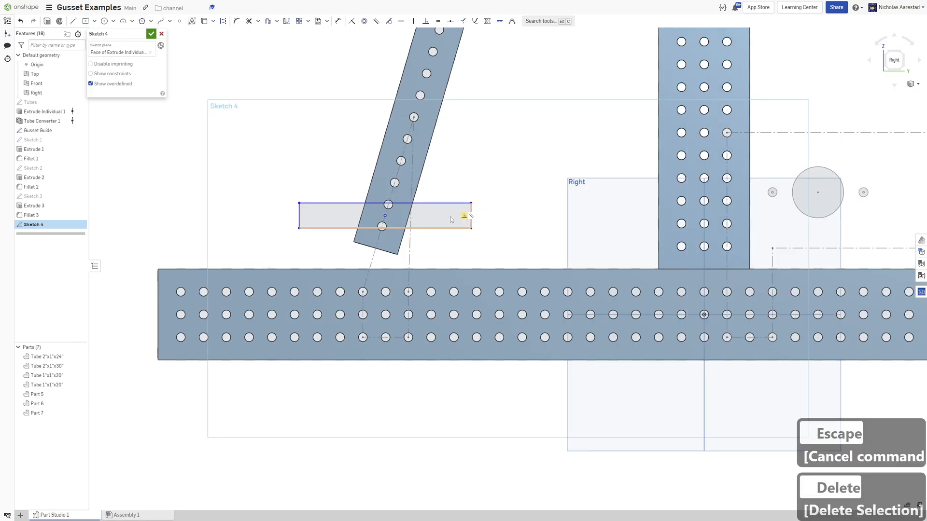
key(Escape)
click(418, 180)
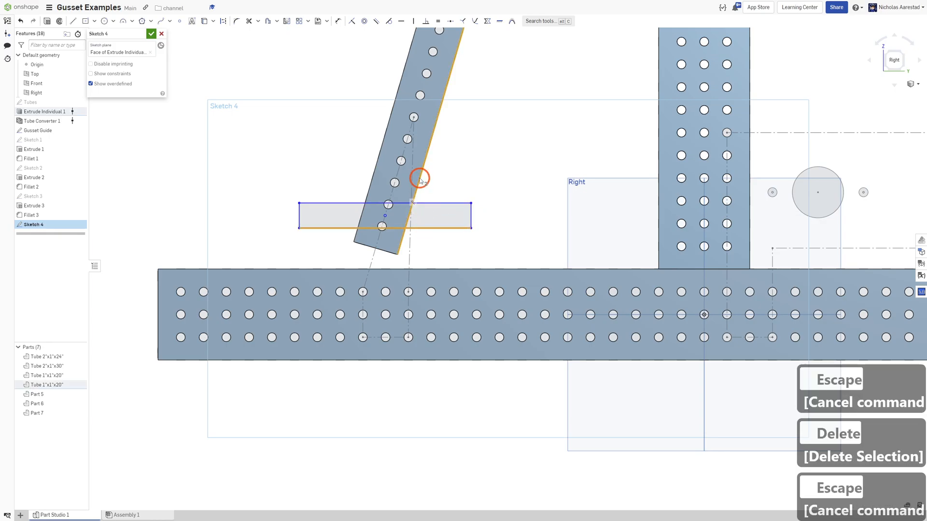
key(b)
Dimension the rectangle's side 0.02 from the angled tube's edge.
scroll(419, 159, up, 3)
key(d)
click(389, 128)
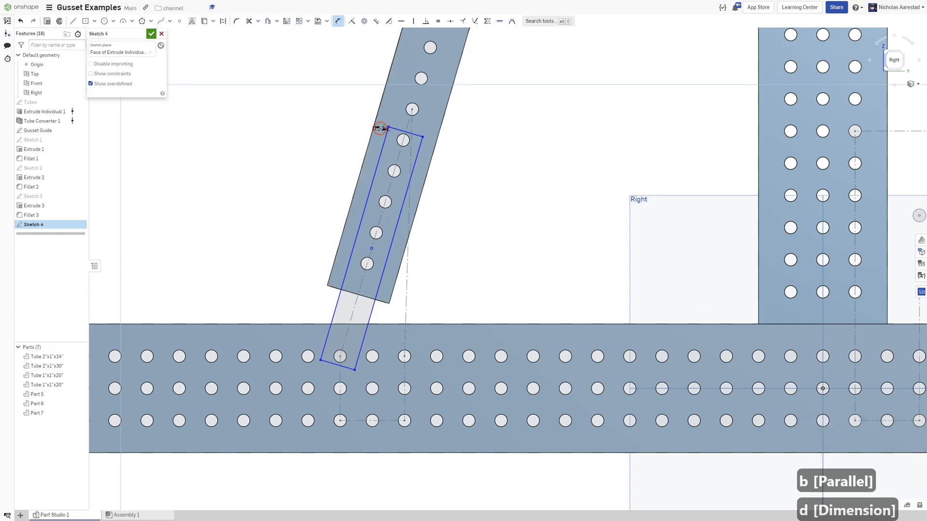
click(380, 129)
text(.02)
key(Return)
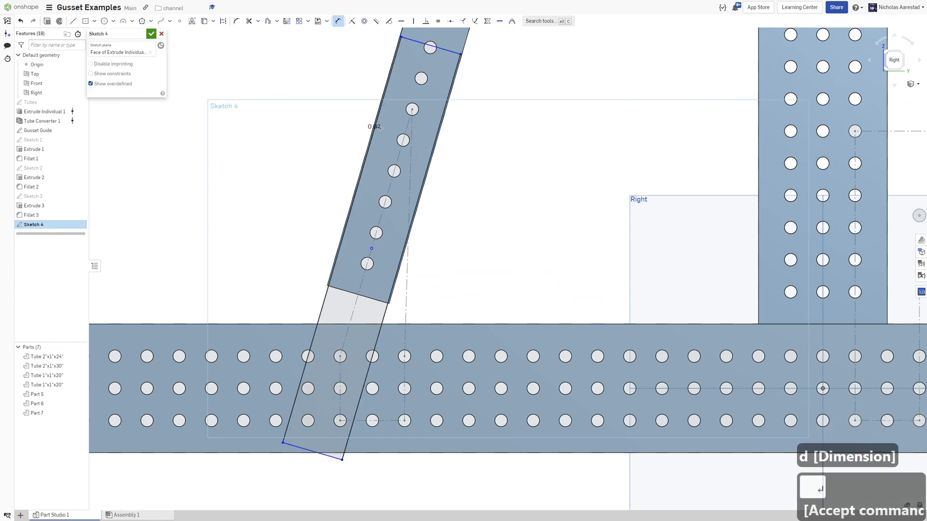
Drag the rectangle's bottom edge up to just below the angled tube's end.
scroll(380, 129, down, 2)
scroll(378, 239, up, 2)
key(Escape)
drag(340, 412, 373, 275)
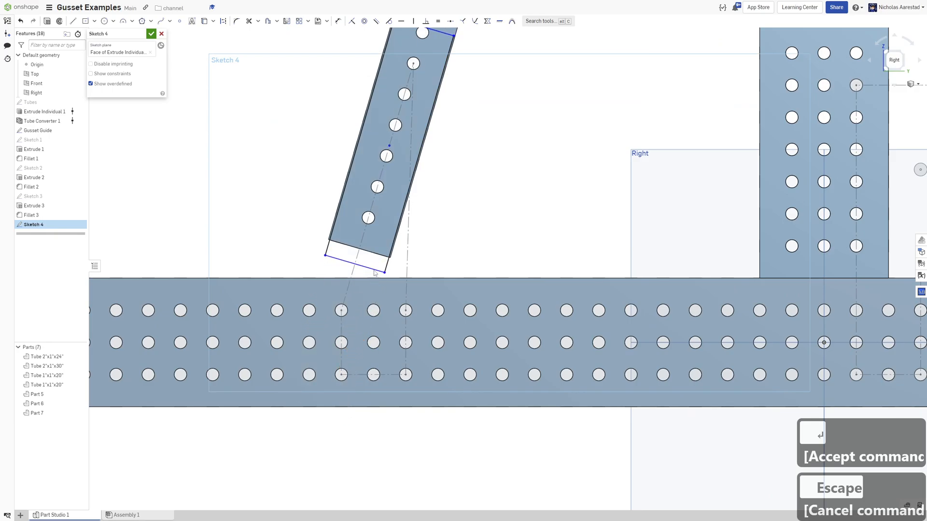
Draw a center-point rectangle on the horizontal tube around the three-by-three hole group beneath the angled tube.
key(r)
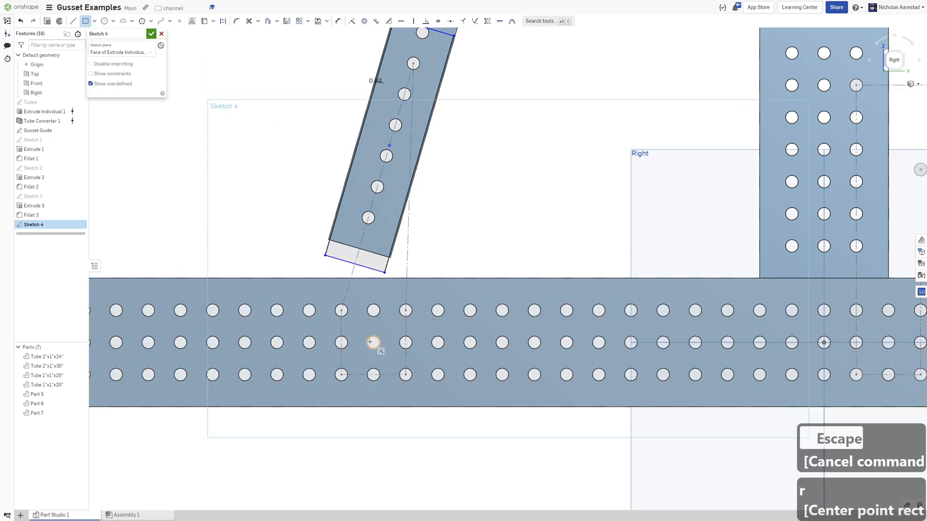
click(331, 287)
scroll(360, 287, up, 3)
Dimension the new rectangle's top edge 0.02 from the horizontal tube's top edge.
key(d)
click(333, 284)
click(332, 273)
click(331, 274)
key(Return)
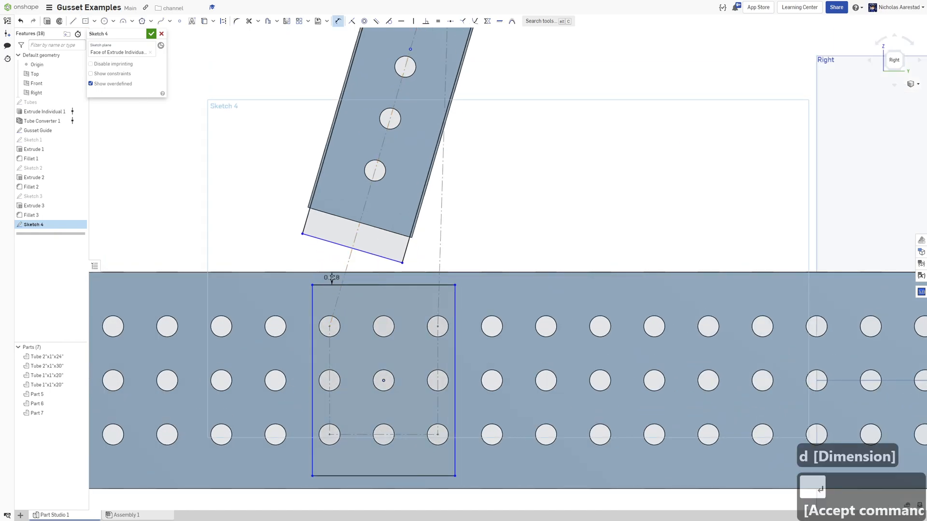
Dimension the rectangle's left edge 0.13 from the left hole column.
click(317, 303)
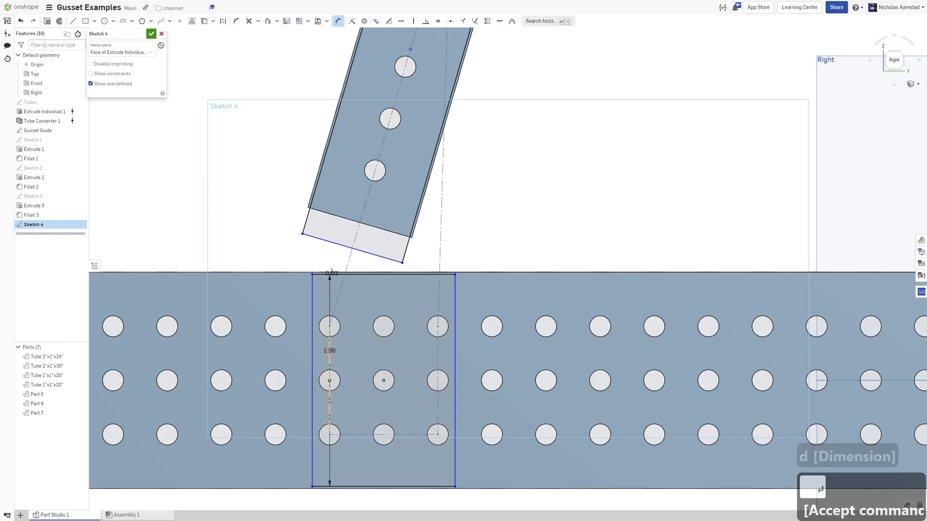
click(326, 300)
key(Return)
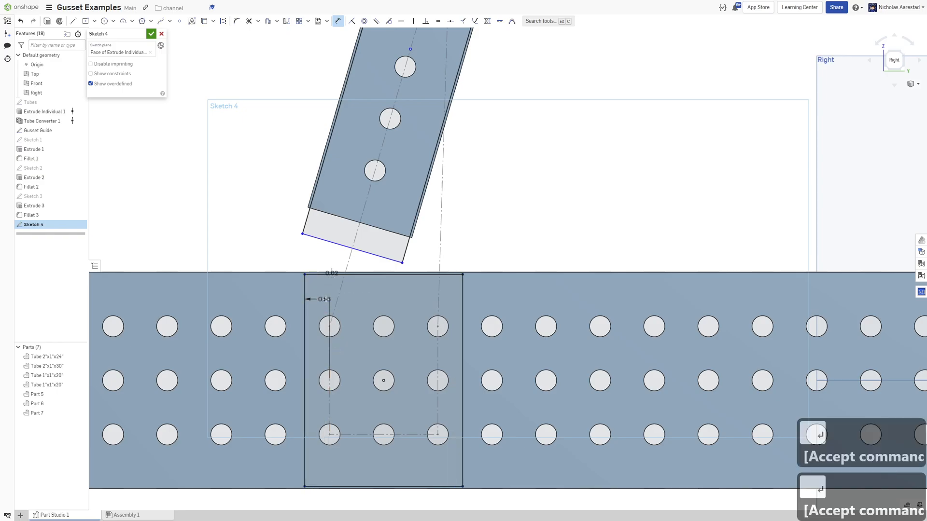
scroll(325, 298, down, 5)
scroll(318, 270, up, 4)
scroll(314, 282, up, 2)
key(Escape)
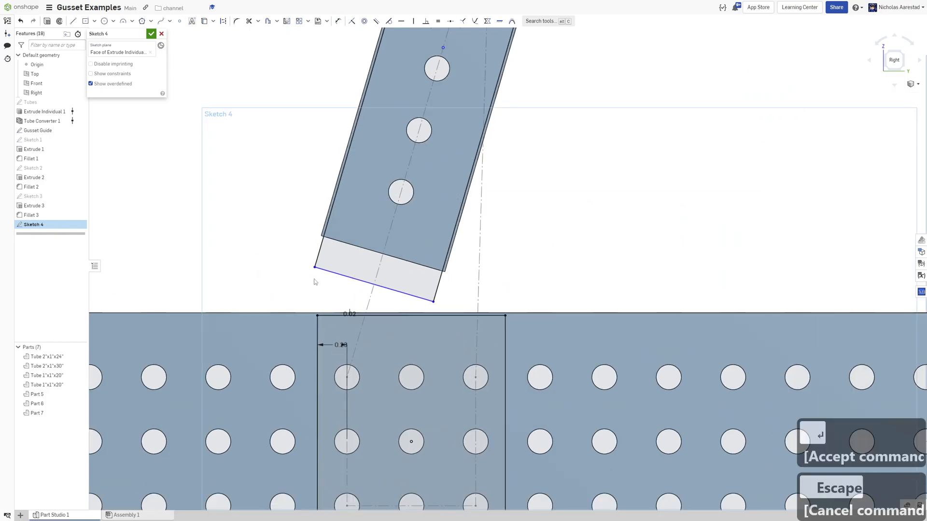
Constrain the bottom rectangle's top-left corner vertically to the angled tube's end edge.
click(317, 314)
click(379, 298)
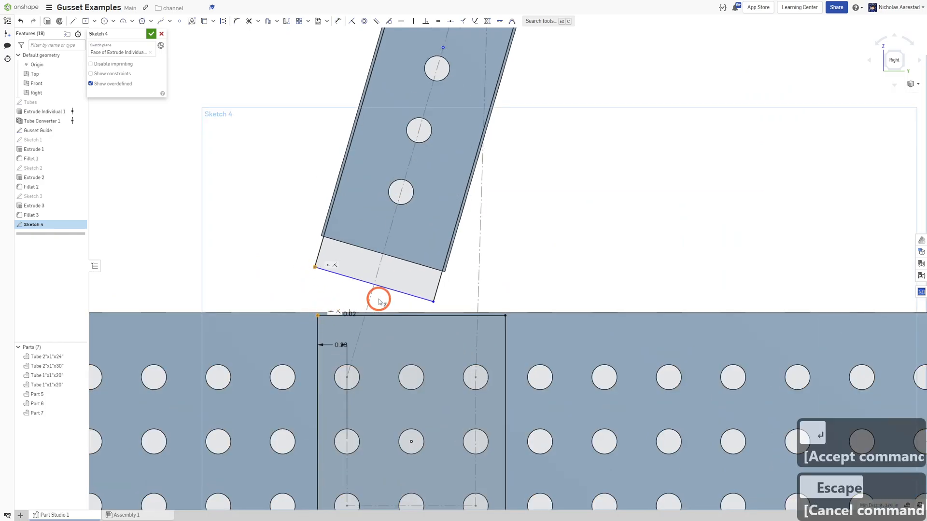
scroll(379, 299, down, 2)
key(v)
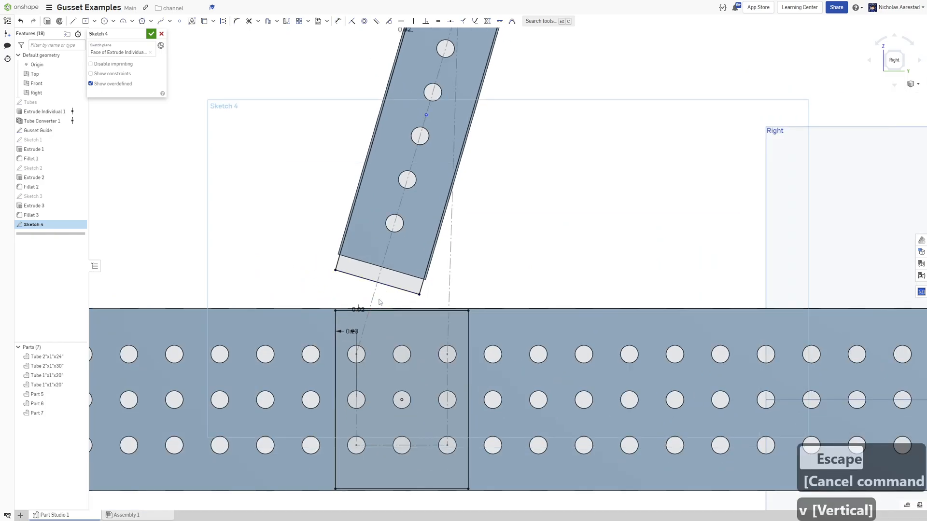
scroll(338, 289, down, 2)
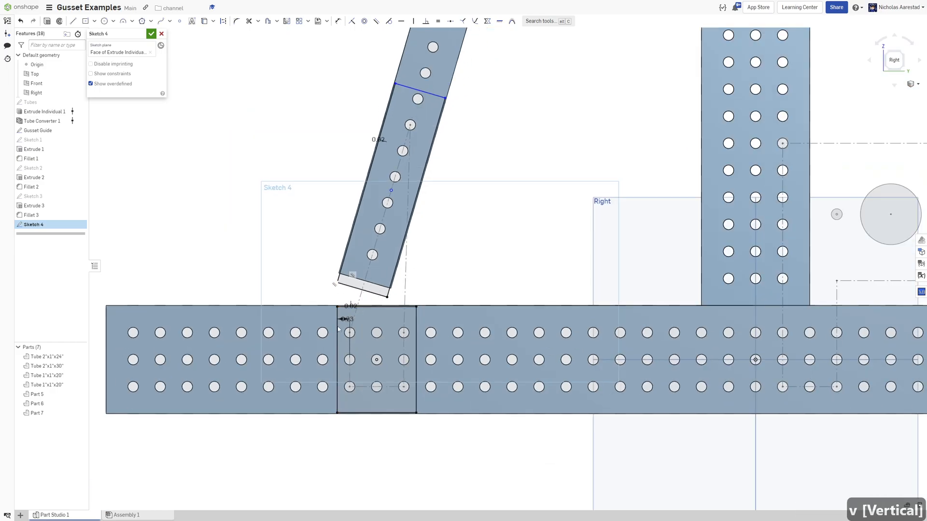
scroll(428, 95, up, 4)
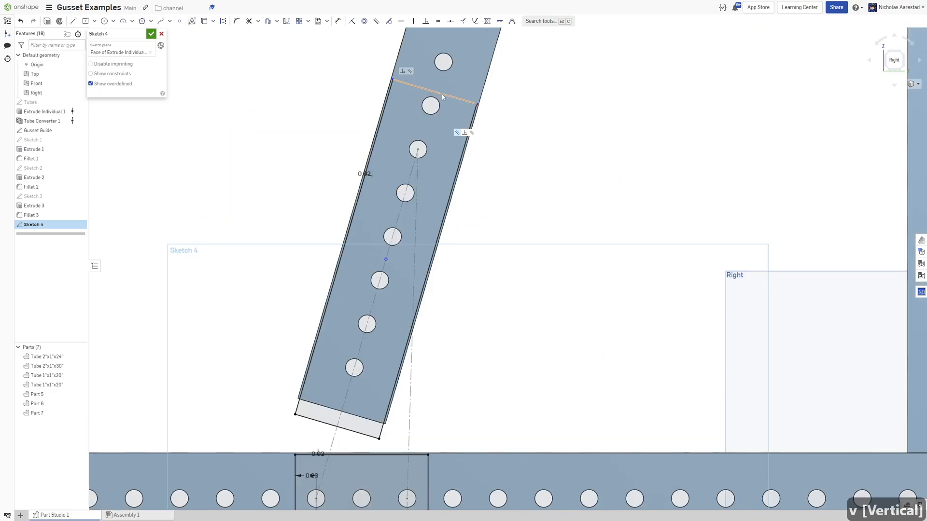
Project the angled tube's uppermost enclosed hole and dimension the angled rectangle's top edge 0.3 from its center.
key(u)
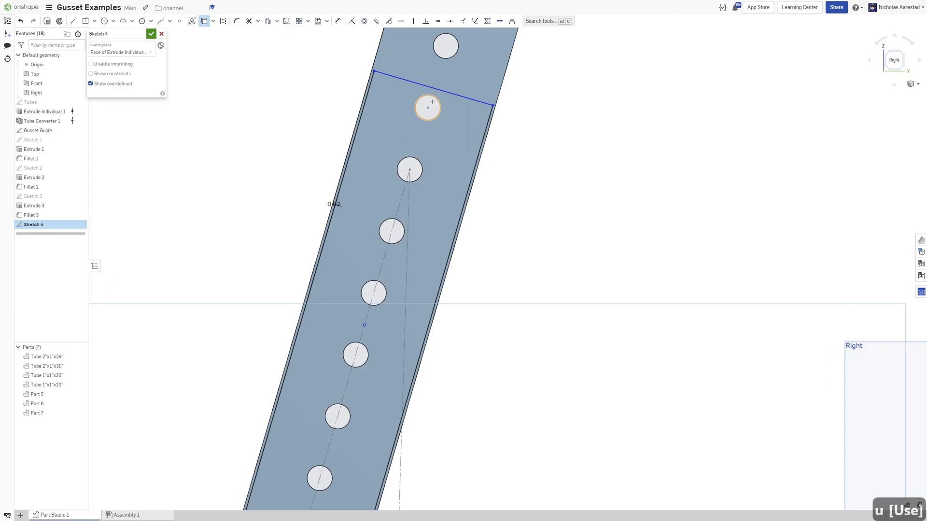
scroll(430, 100, down, 2)
click(422, 145)
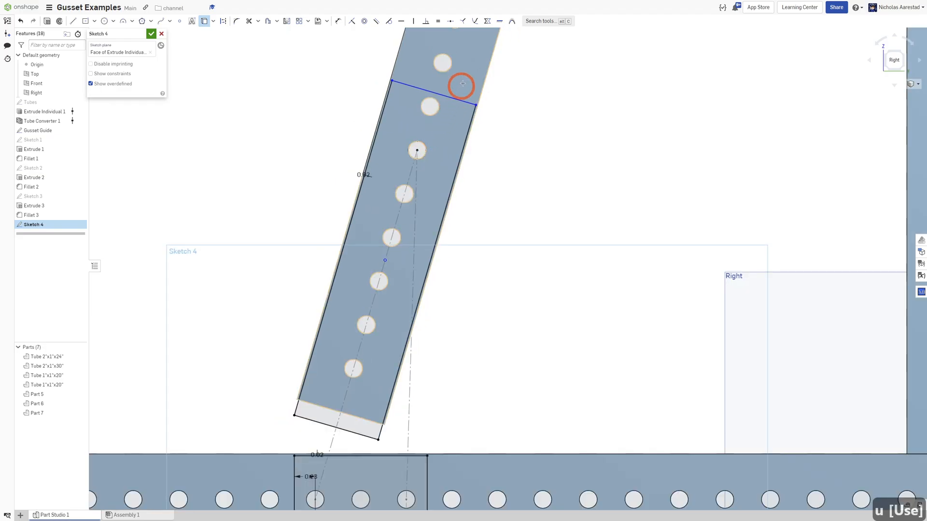
key(d)
click(445, 96)
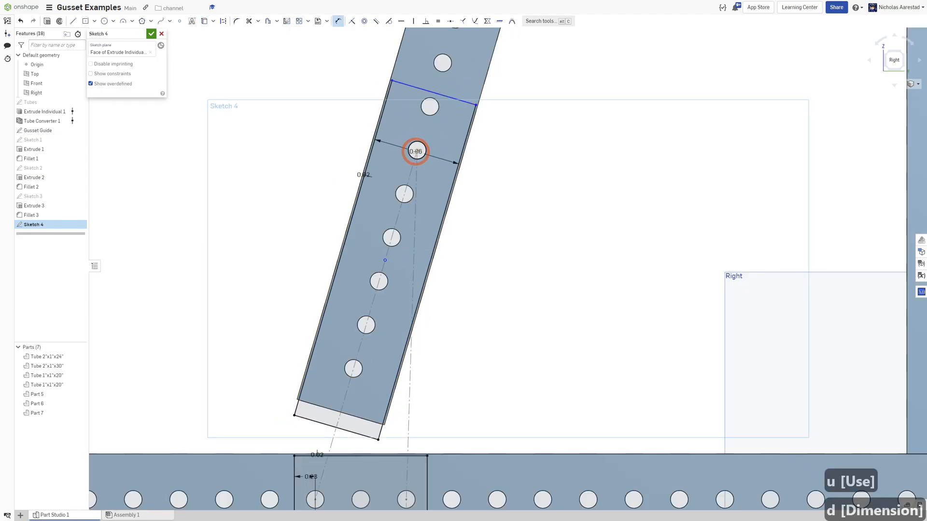
click(417, 151)
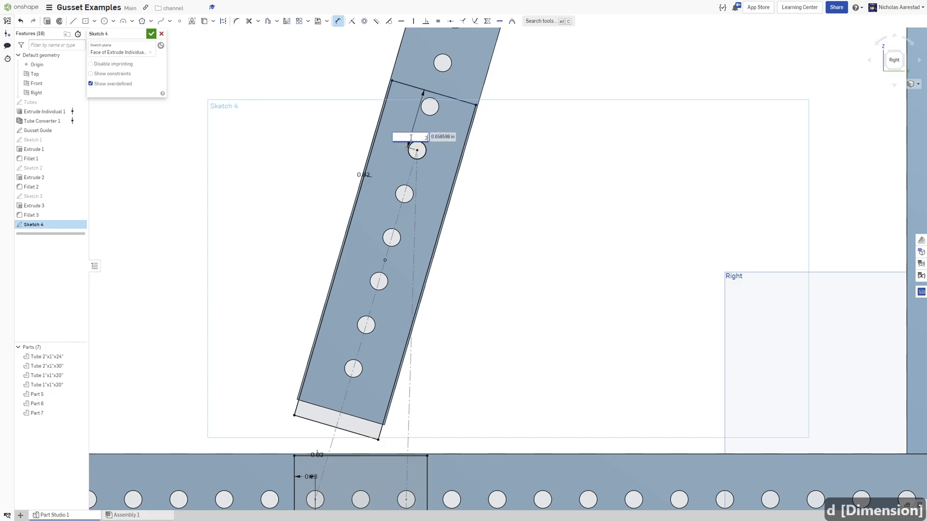
text(3)
key(Return)
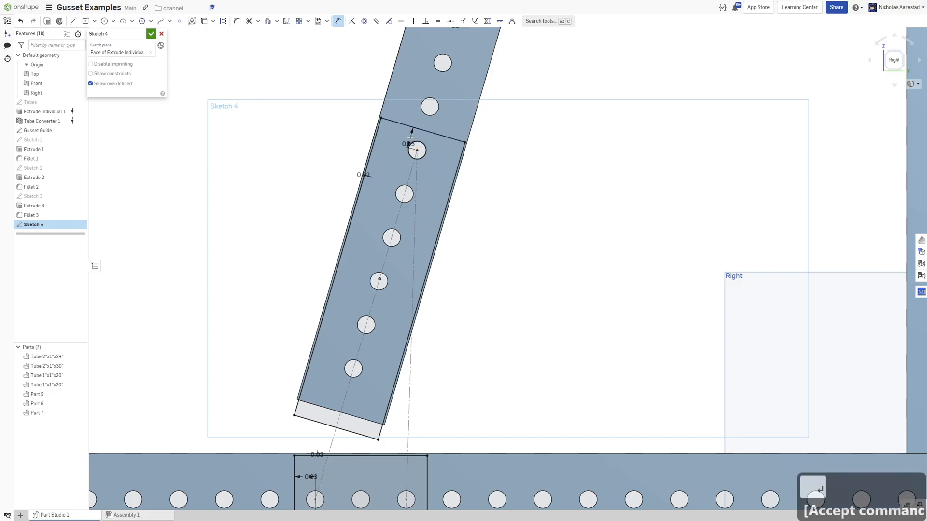
Draw lines from the angled rectangle's top-right corner down to the bottom rectangle's top-right corner, then across to its top-left corner.
scroll(410, 138, down, 3)
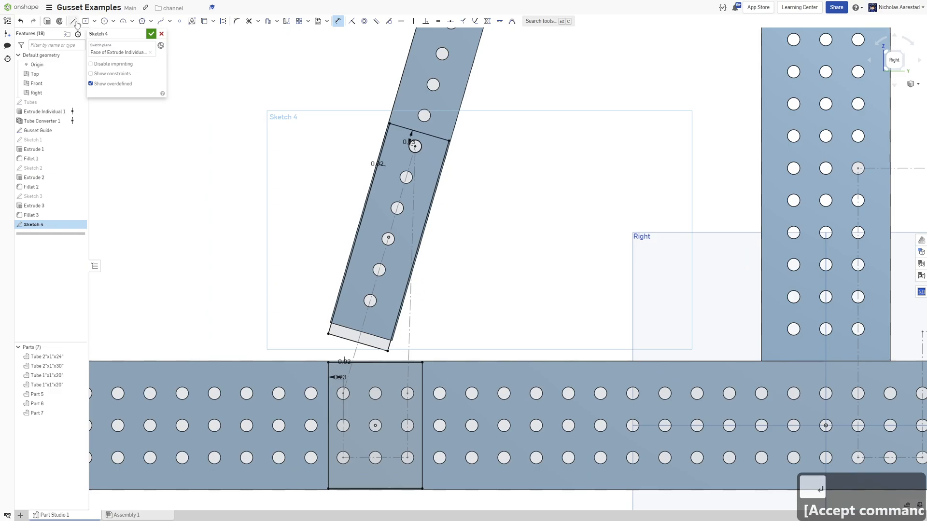
click(449, 140)
click(423, 361)
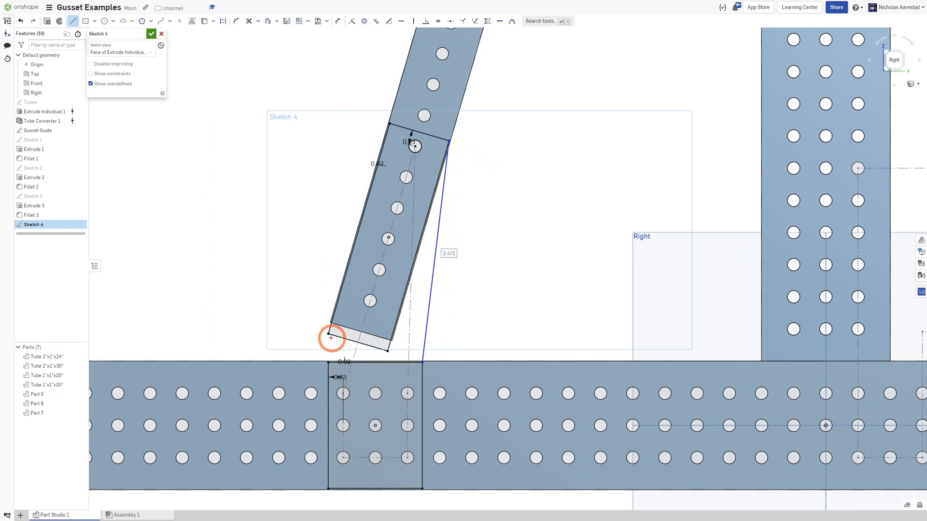
click(327, 364)
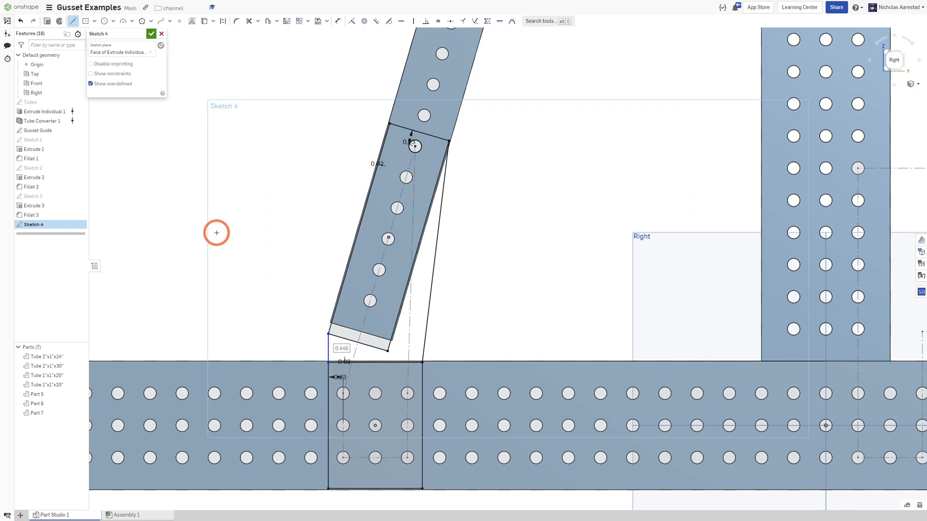
scroll(217, 233, down, 5)
scroll(316, 211, up, 7)
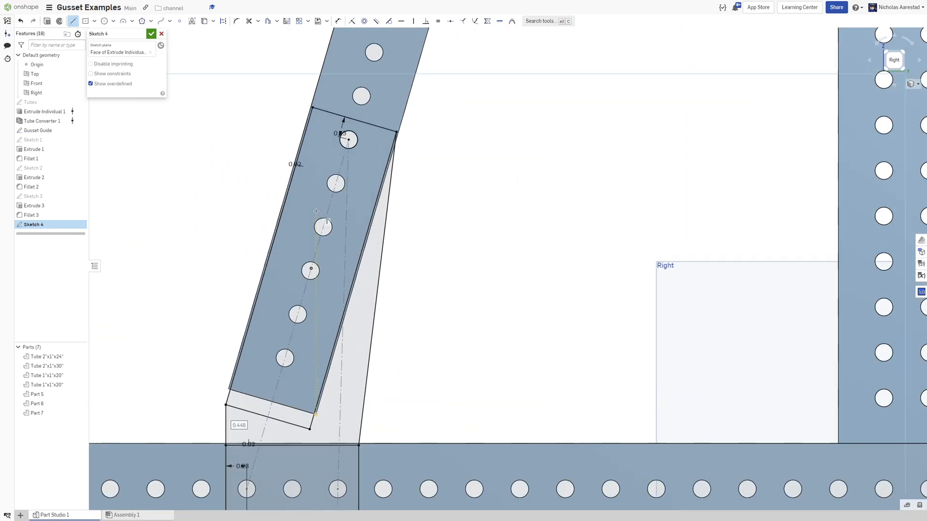
scroll(316, 210, down, 5)
scroll(259, 342, up, 4)
Project the hole group inside the bottom rectangle and convert the projected pattern lines to construction geometry.
key(u)
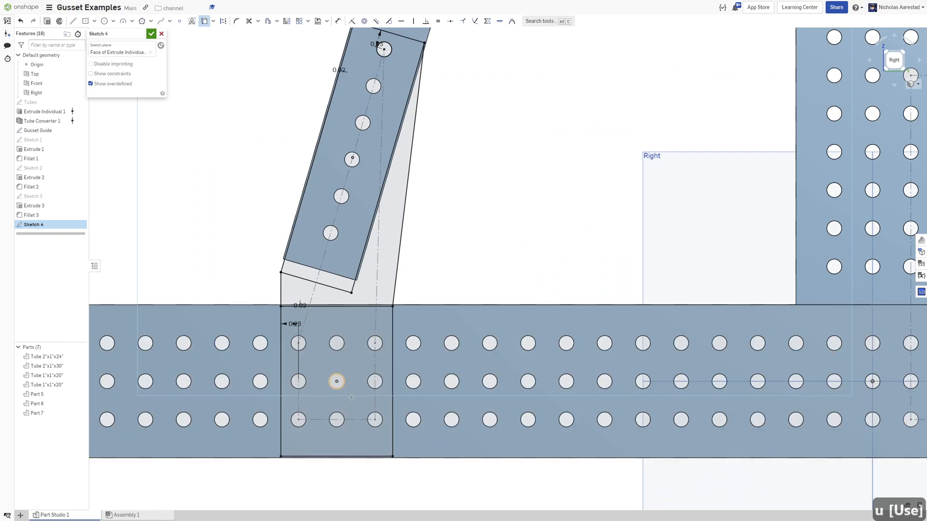
drag(286, 330, 387, 437)
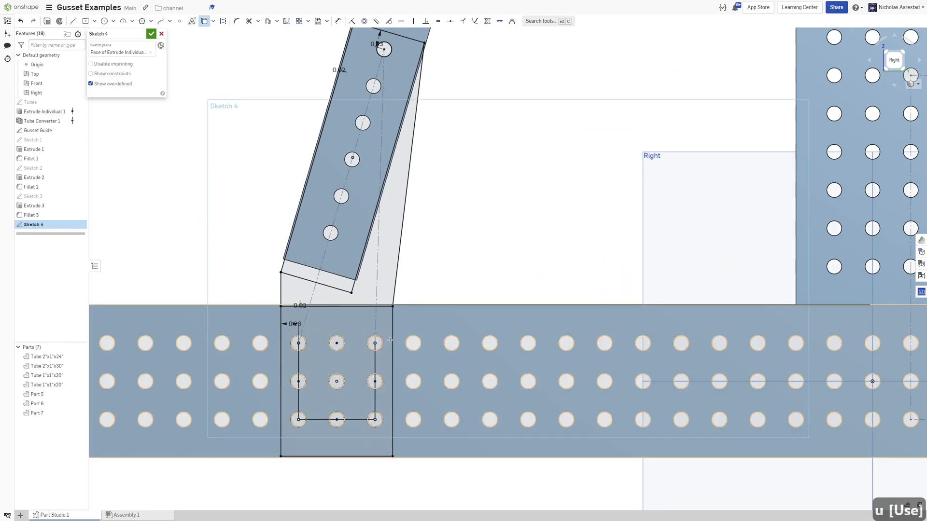
scroll(313, 355, up, 2)
key(Escape)
click(319, 349)
key(q)
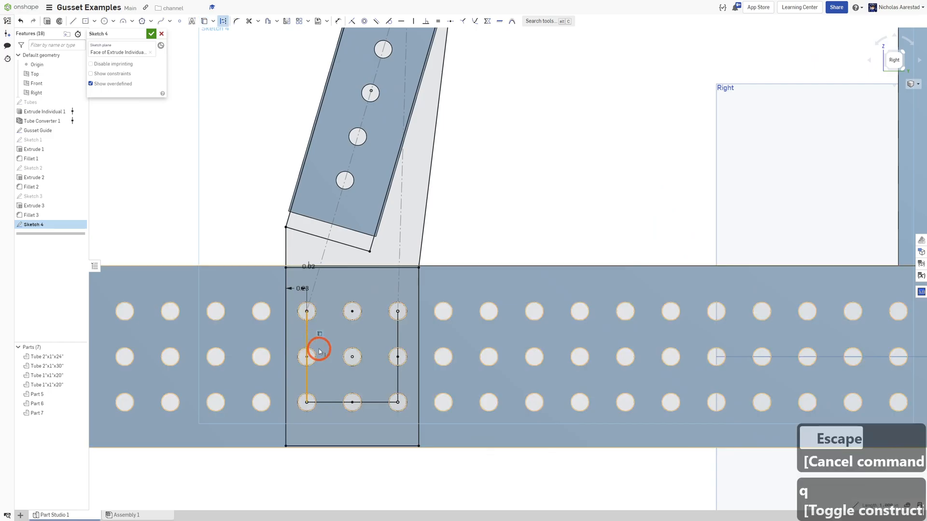
click(415, 347)
click(398, 333)
click(370, 403)
key(q)
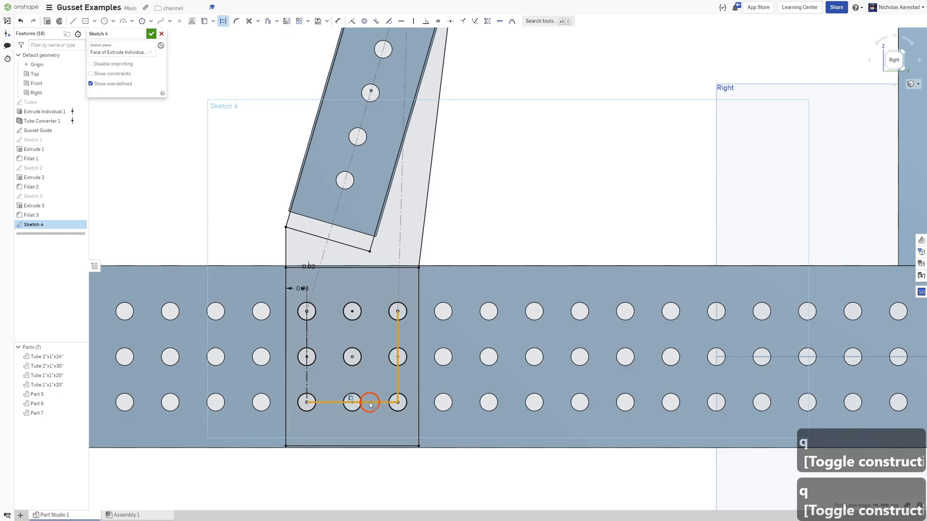
Try projecting all edges inside a window around the angled tube's lower section, then undo it.
scroll(378, 425, down, 5)
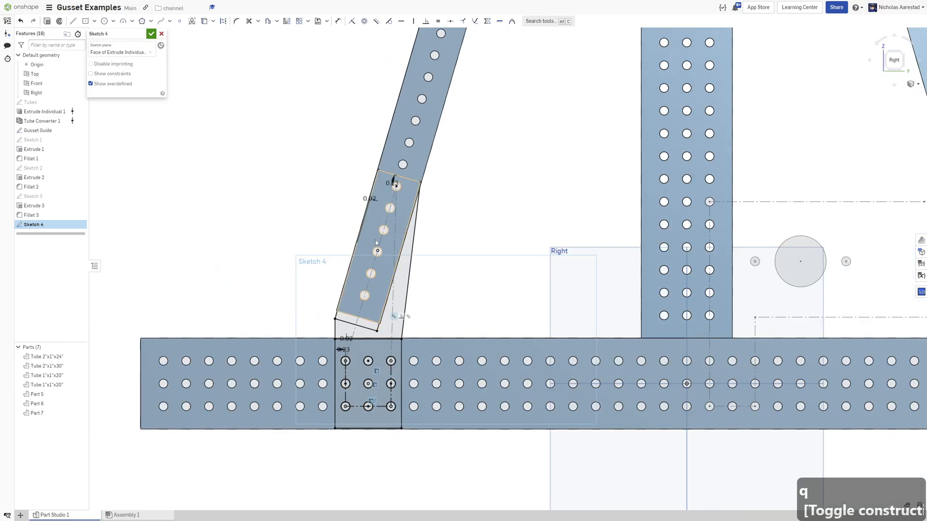
scroll(367, 239, up, 2)
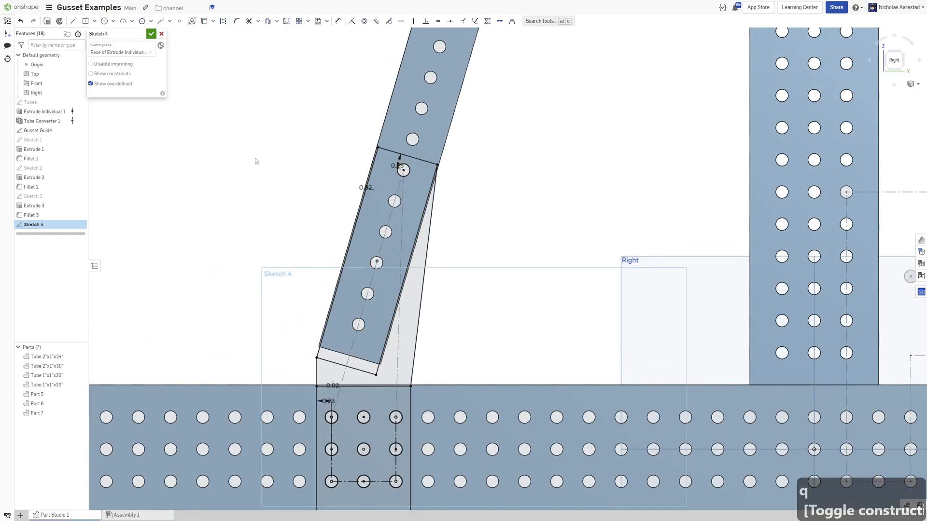
key(u)
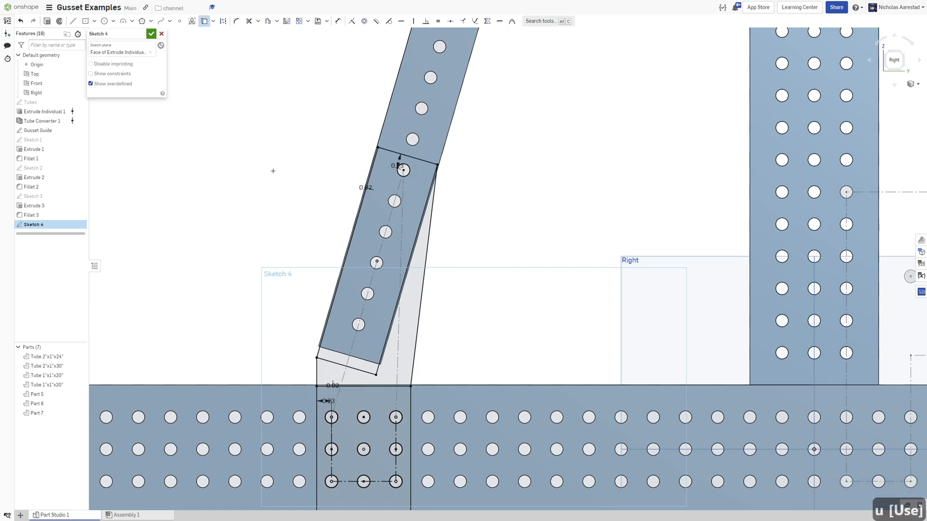
drag(275, 152, 490, 337)
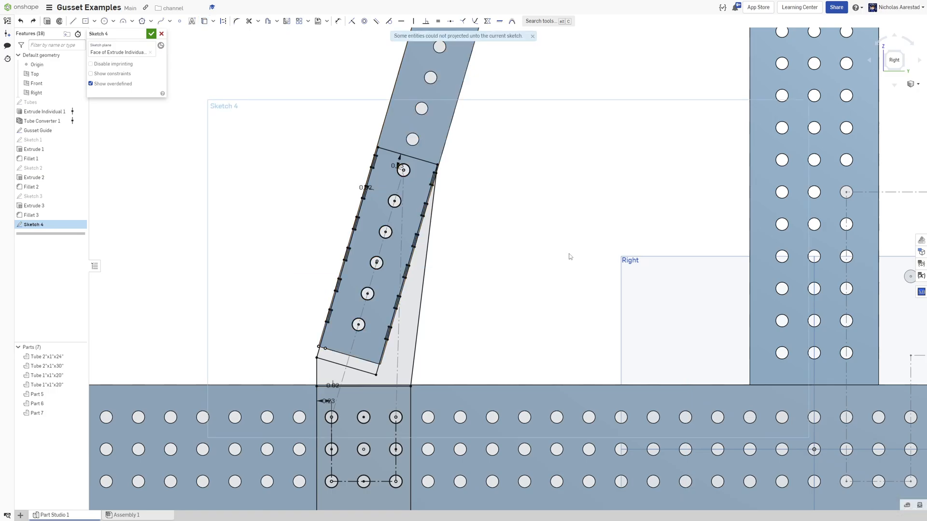
key(ctrl+z)
Project the individual holes of the angled tube inside the gusset outline.
key(u)
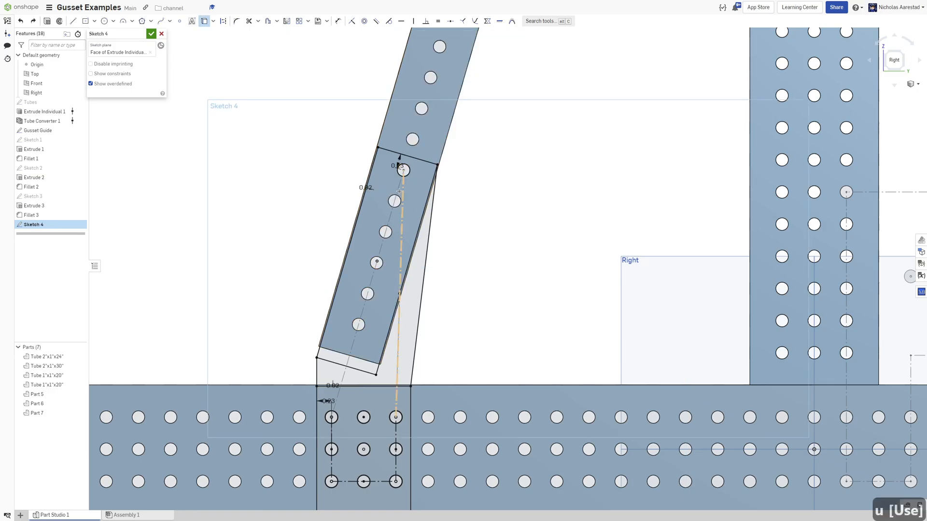
click(387, 233)
click(382, 230)
click(373, 263)
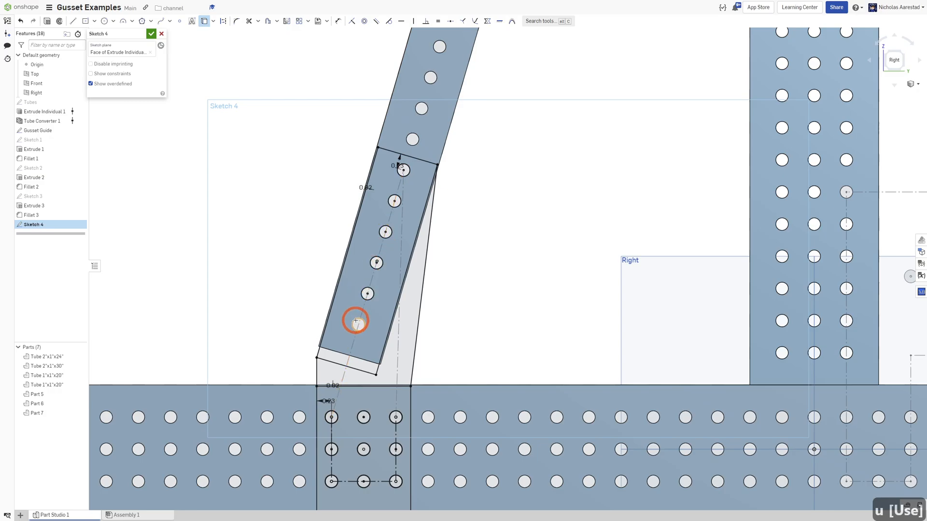
scroll(239, 217, down, 5)
scroll(579, 241, up, 2)
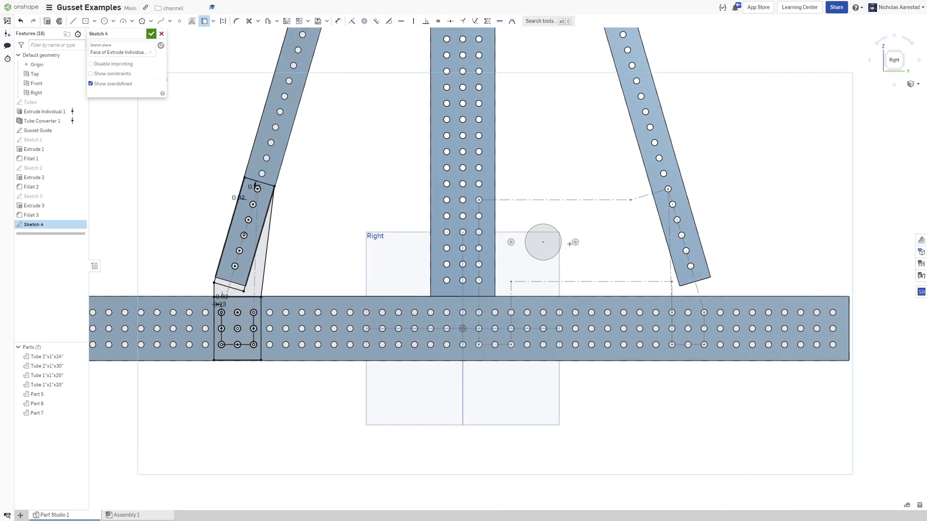
Mirror the left gusset's sketch geometry about the vertical center line to the right-hand joint.
click(288, 21)
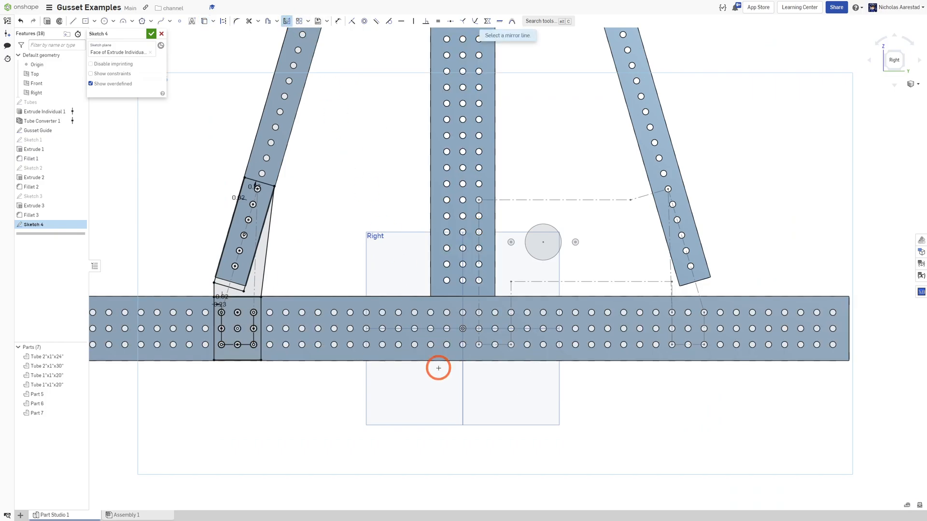
click(462, 385)
mouse_move(167, 160)
mouse_down()
mouse_move(276, 389)
mouse_move(299, 399)
mouse_up()
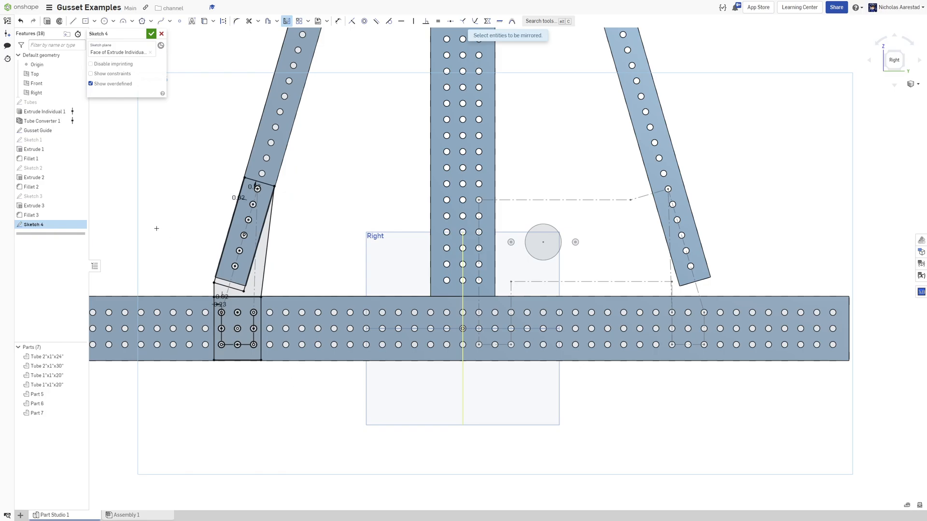
scroll(187, 178, down, 2)
scroll(441, 248, up, 4)
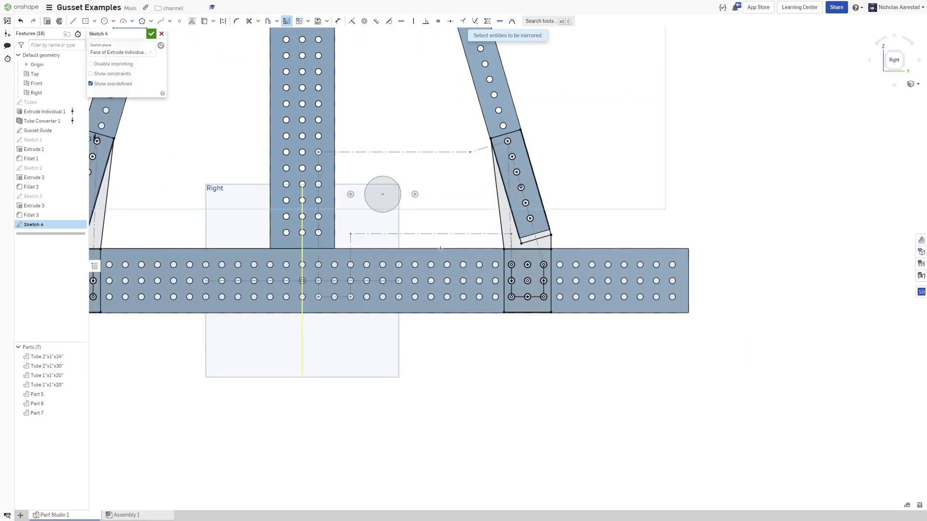
scroll(440, 248, down, 3)
scroll(305, 266, up, 2)
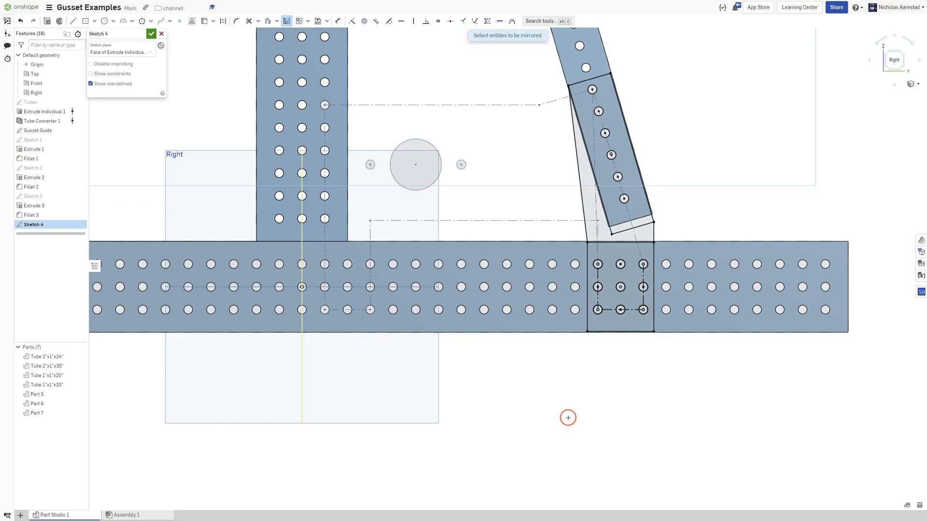
Draw a center-point rectangle around the three-by-three hole group beneath the vertical tube.
key(r)
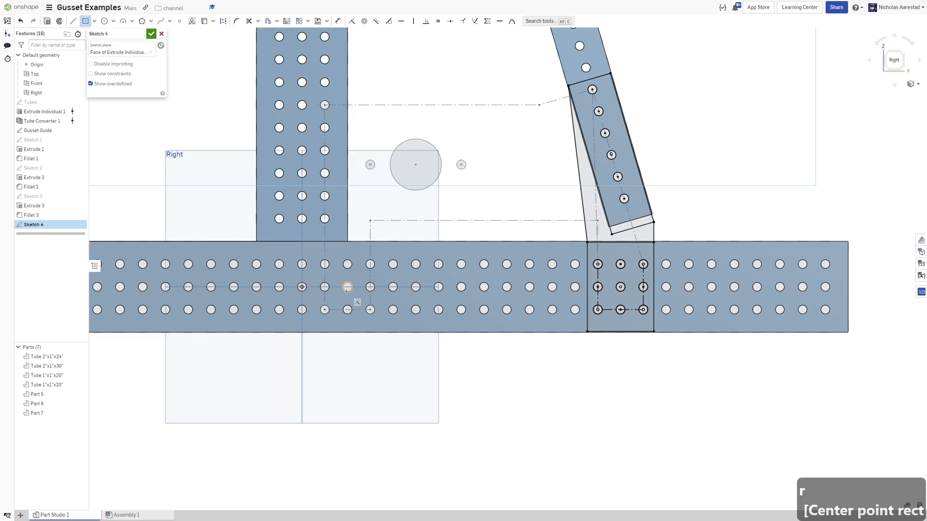
scroll(360, 292, up, 3)
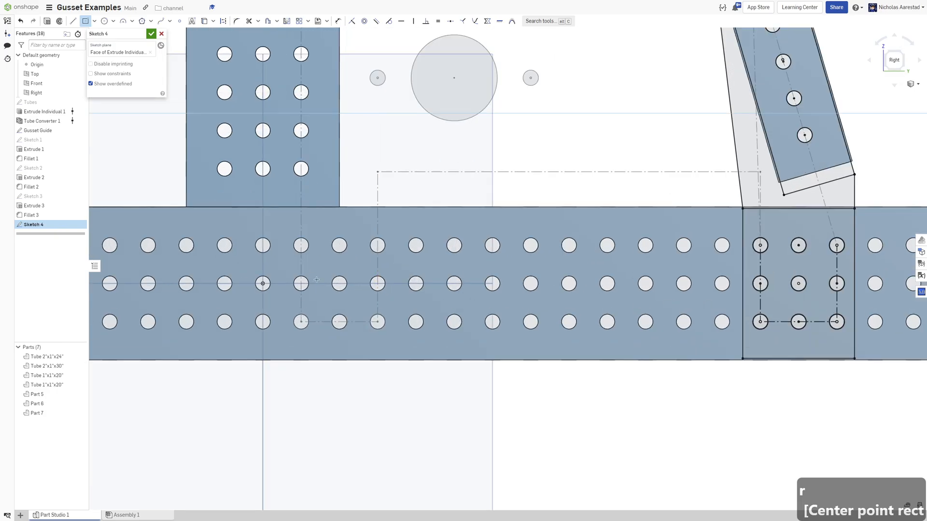
drag(339, 283, 293, 217)
key(Escape)
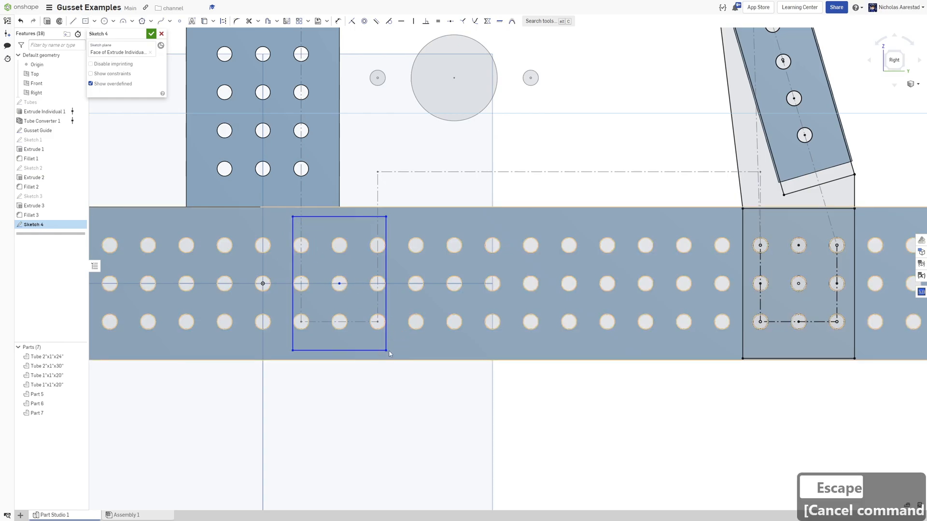
Align the new rectangle's bottom-right corner horizontally with the right gusset's bottom-left corner.
click(742, 359)
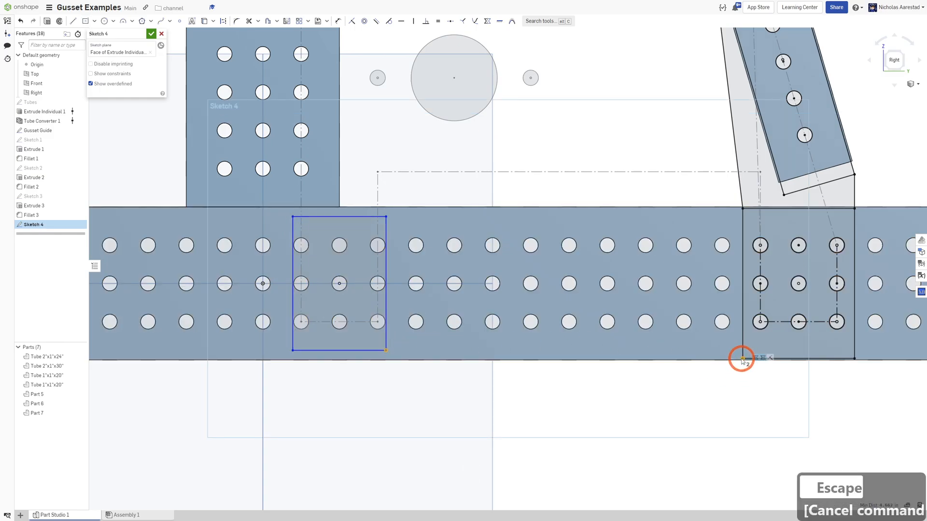
key(h)
scroll(291, 273, down, 2)
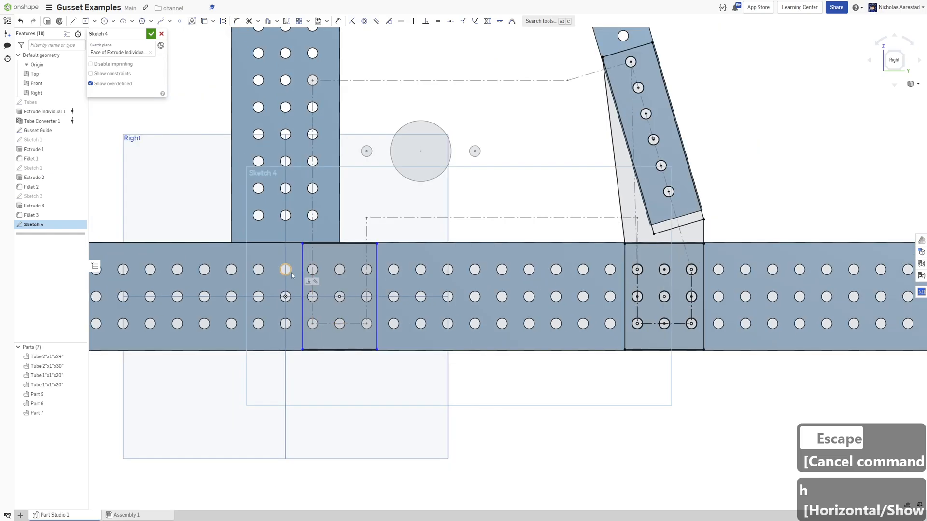
scroll(291, 274, up, 2)
key(d)
click(308, 238)
key(Escape)
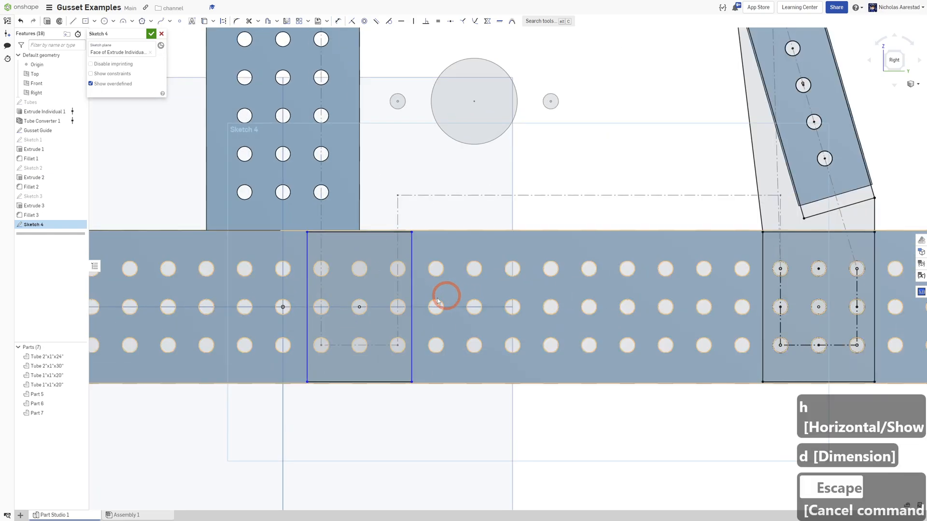
Make the new rectangle's bottom edge equal in length to the right gusset's bottom edge.
click(363, 382)
click(808, 356)
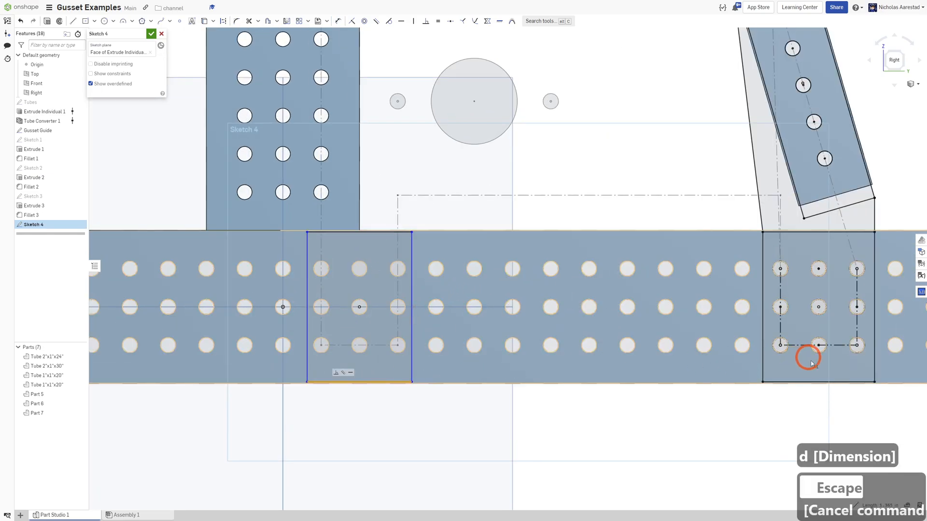
click(788, 382)
key(e)
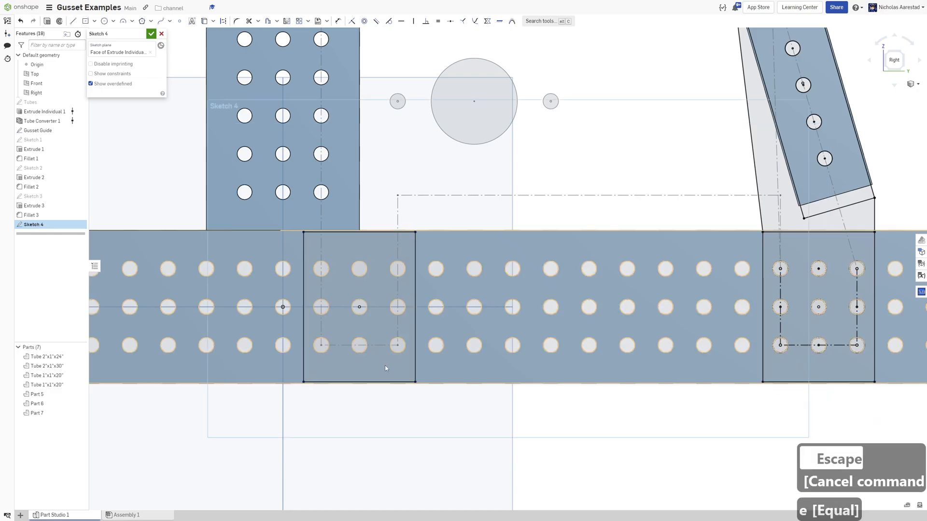
scroll(388, 366, down, 3)
scroll(351, 249, up, 3)
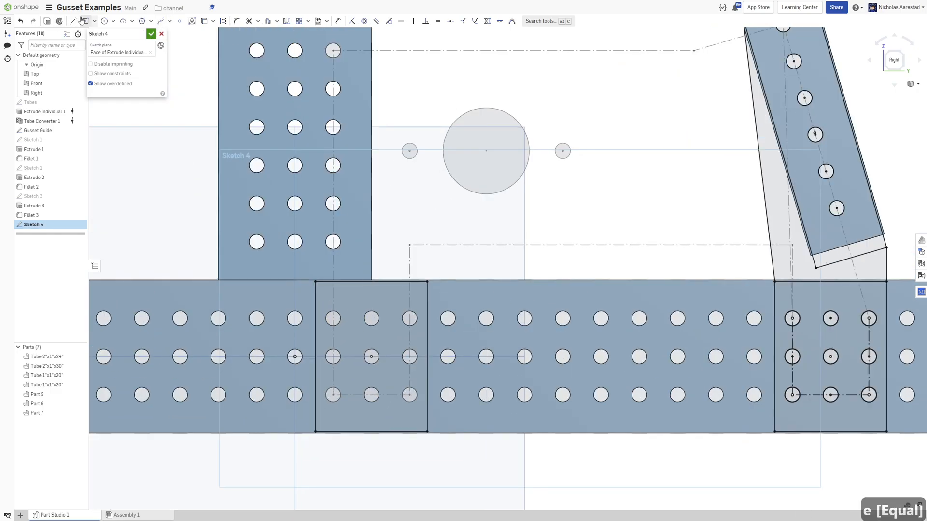
Draw a corner rectangle from the lower gusset's top-left corner up along the vertical tube's hole column.
key(g)
click(315, 281)
scroll(384, 303, down, 2)
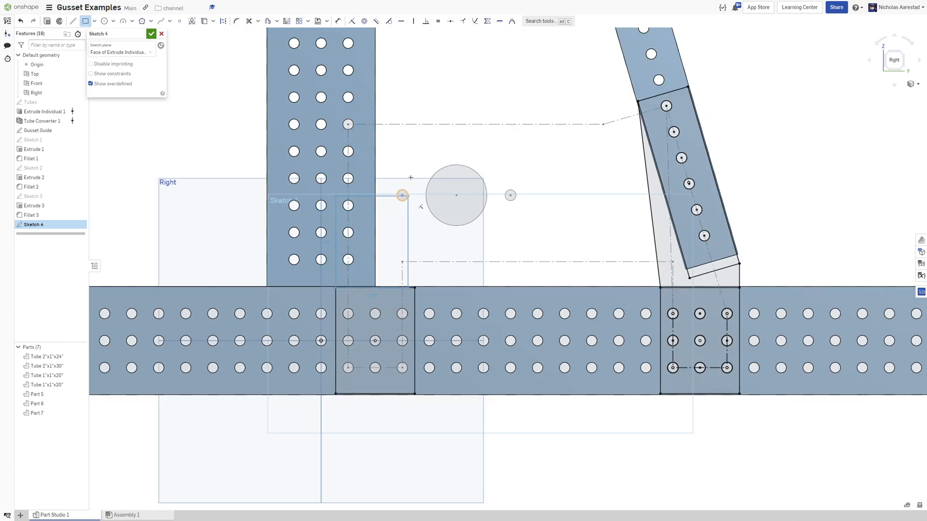
click(414, 110)
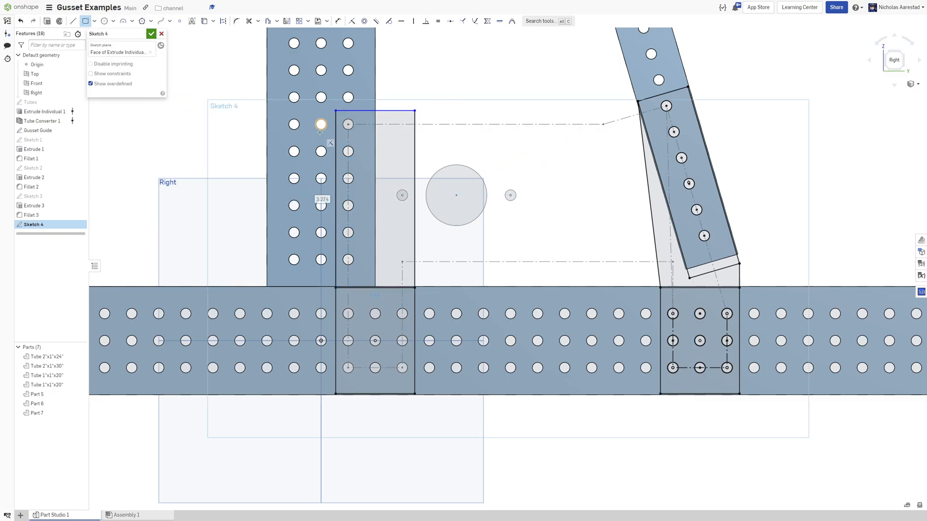
scroll(352, 107, up, 3)
Dimension the distance between the vertical rectangle's top edge and the topmost enclosed hole center.
key(d)
click(358, 111)
click(359, 135)
click(364, 124)
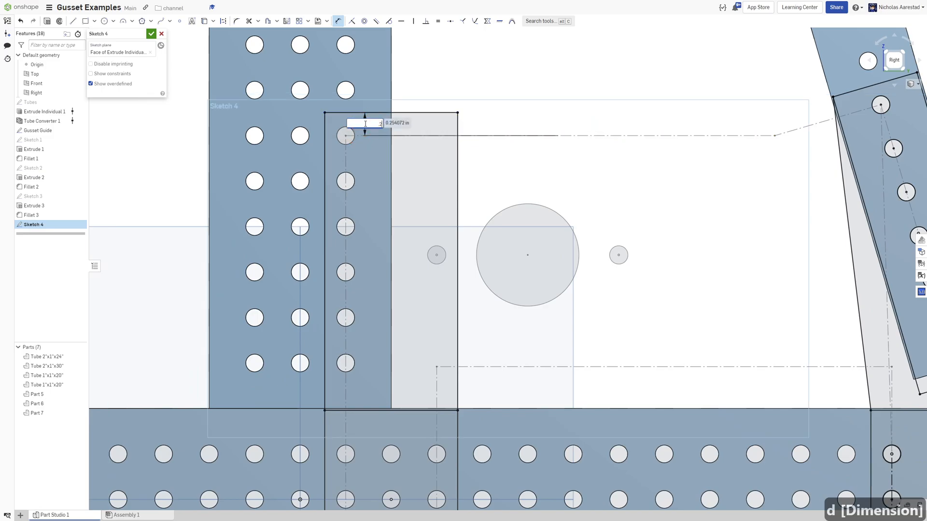
key(Return)
scroll(364, 123, down, 3)
scroll(300, 129, up, 4)
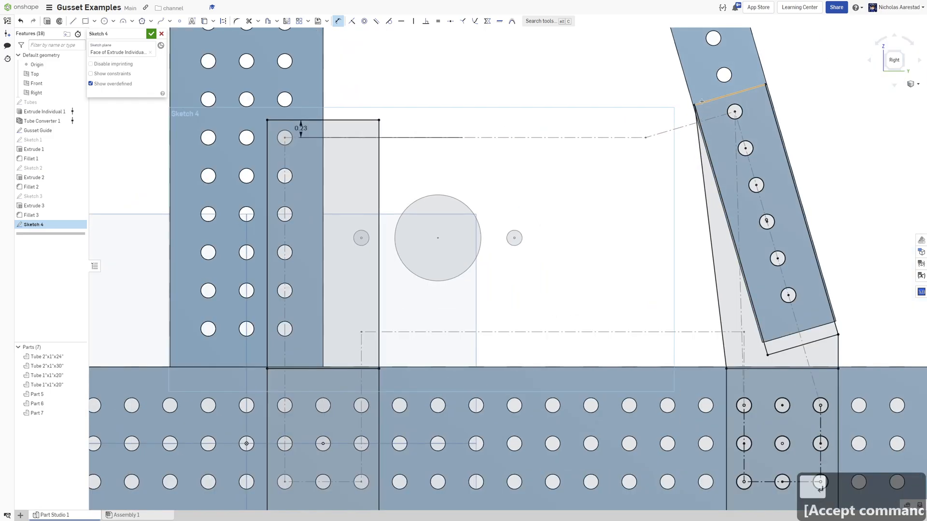
Start a line from the angled tube's upper corner toward the vertical rectangle.
click(73, 21)
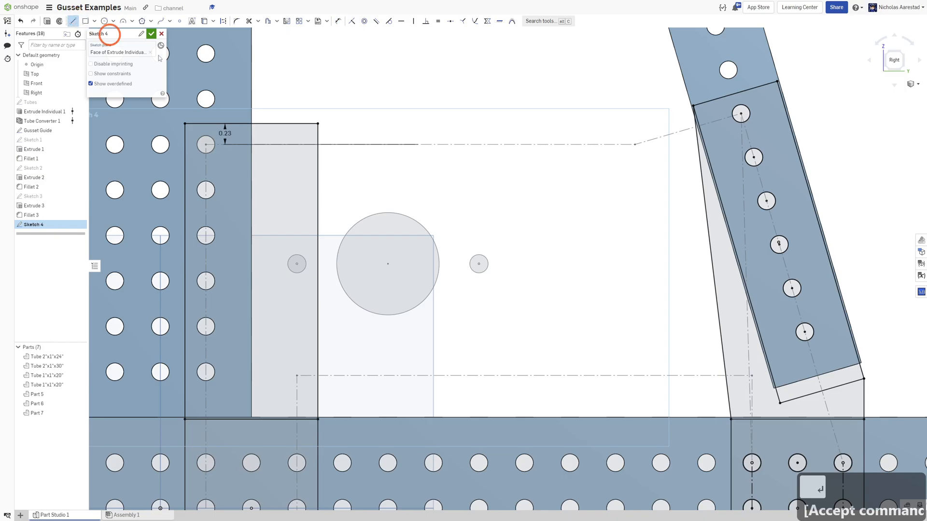
scroll(389, 127, down, 2)
click(646, 108)
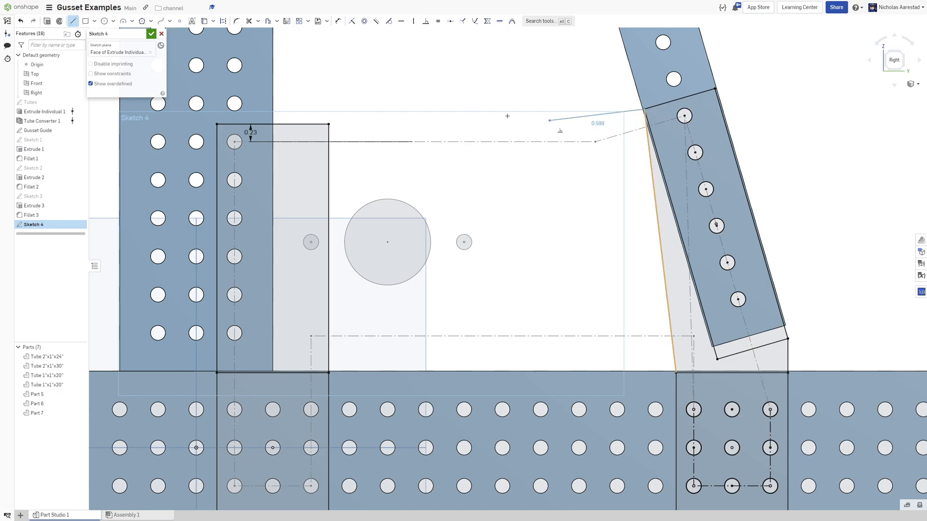
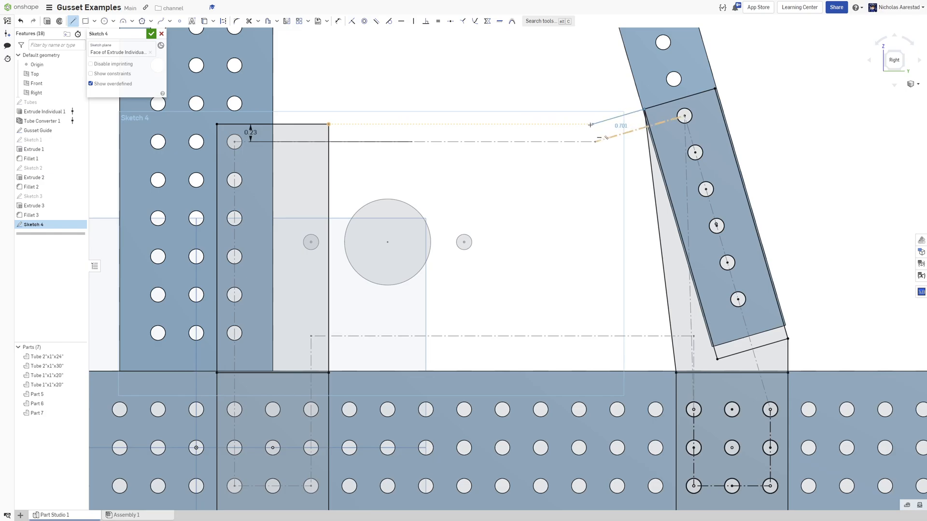
Finish the angled line and connect its end back to the vertical rectangle's top-right corner with a horizontal line.
click(592, 125)
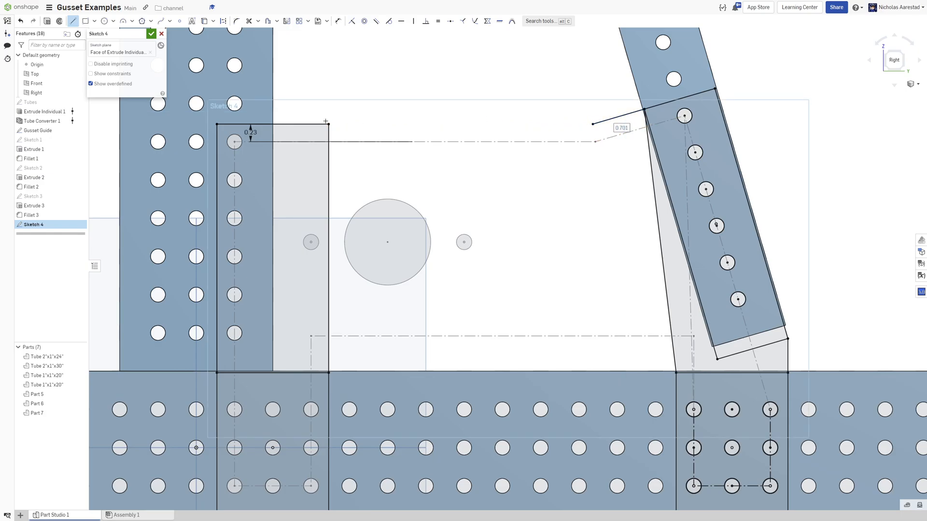
mouse_move(328, 124)
mouse_down()
mouse_move(581, 103)
mouse_move(593, 124)
mouse_up()
click(390, 67)
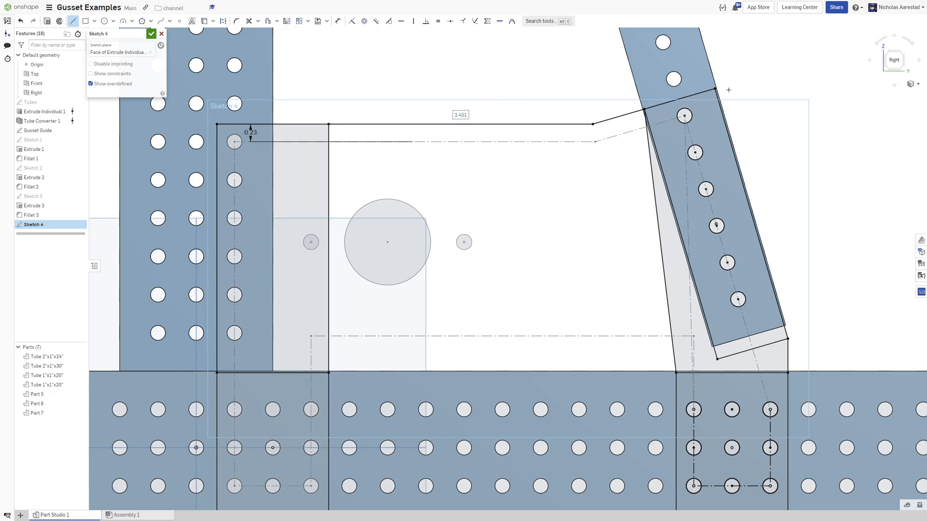
Draw a horizontal line from the vertical rectangle's right edge across to the lower right gusset, just above the bottom tube.
scroll(733, 95, down, 2)
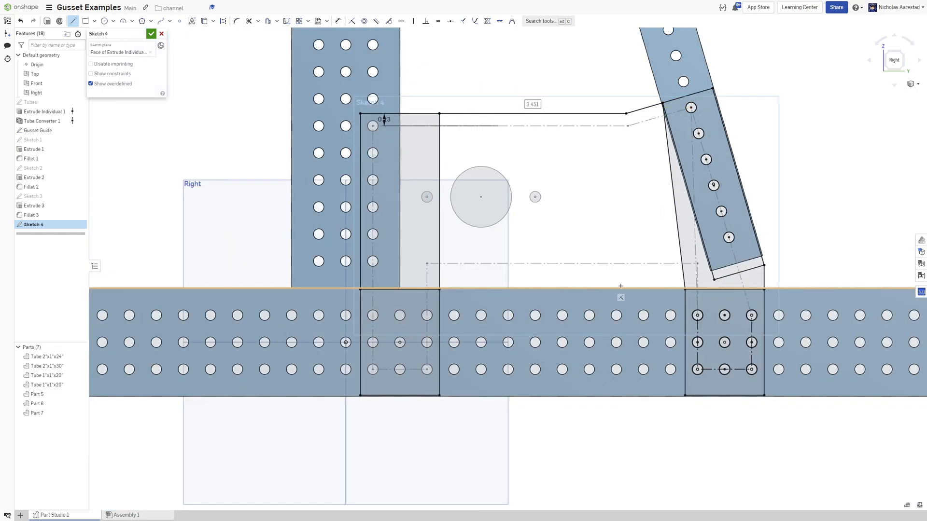
scroll(615, 291, up, 4)
scroll(673, 281, down, 2)
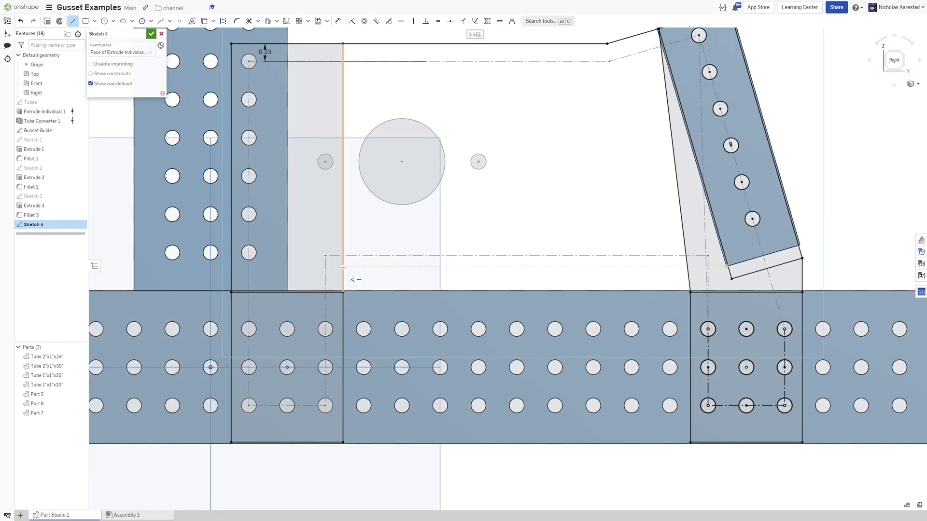
drag(342, 260, 686, 260)
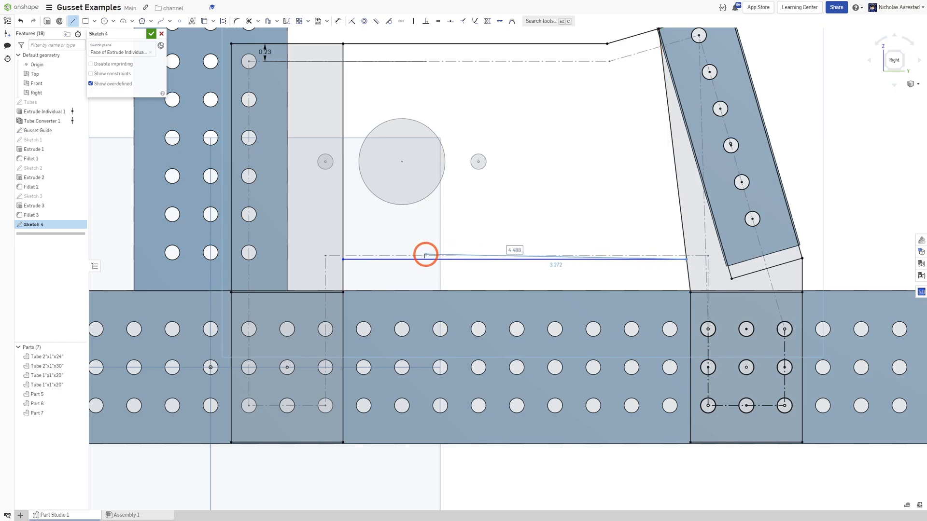
Dimension the gap between the new horizontal line and the bottom tube's top edge.
key(d)
click(454, 259)
click(478, 291)
click(505, 282)
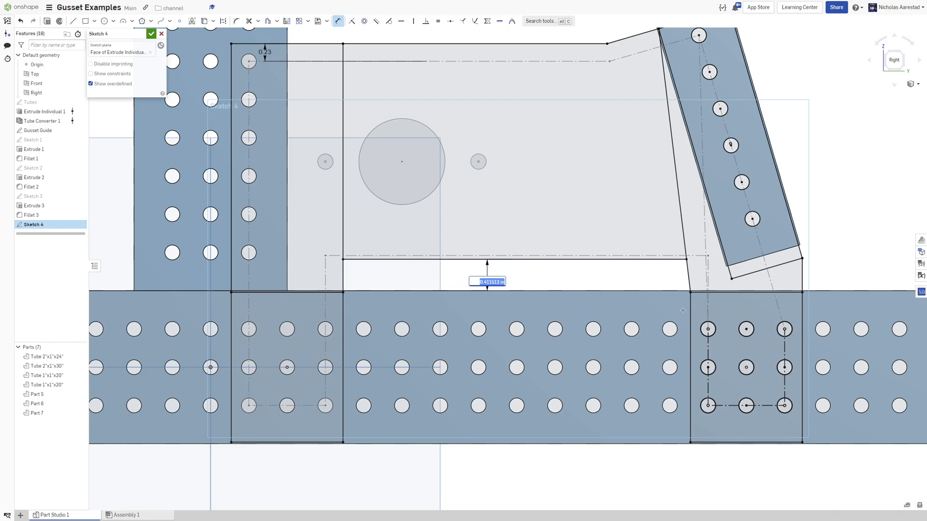
key(Return)
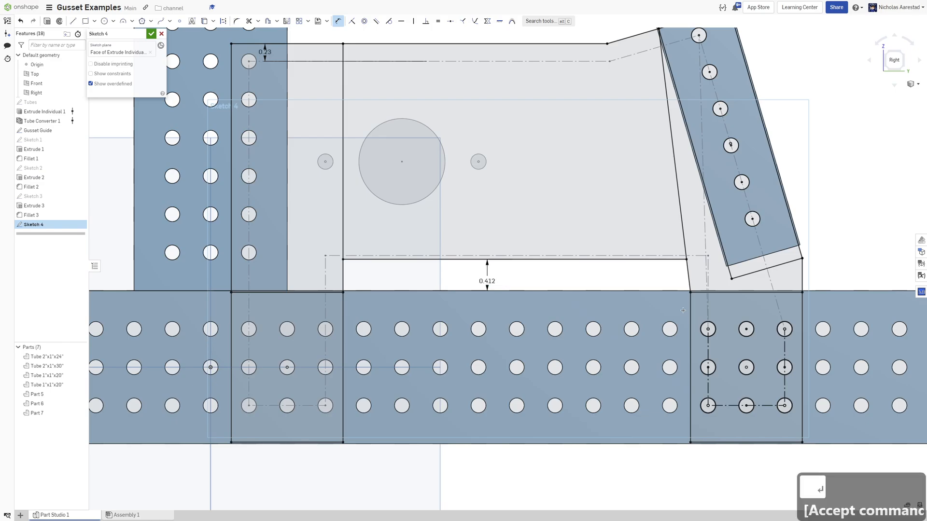
Use the hole edges of the vertical tube's enclosed hole column in the sketch.
scroll(546, 264, down, 4)
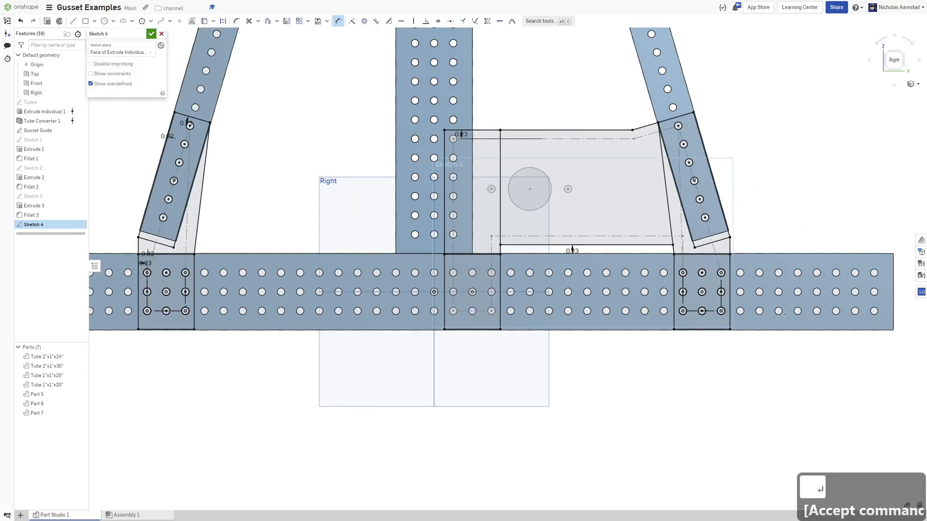
scroll(504, 166, up, 3)
key(u)
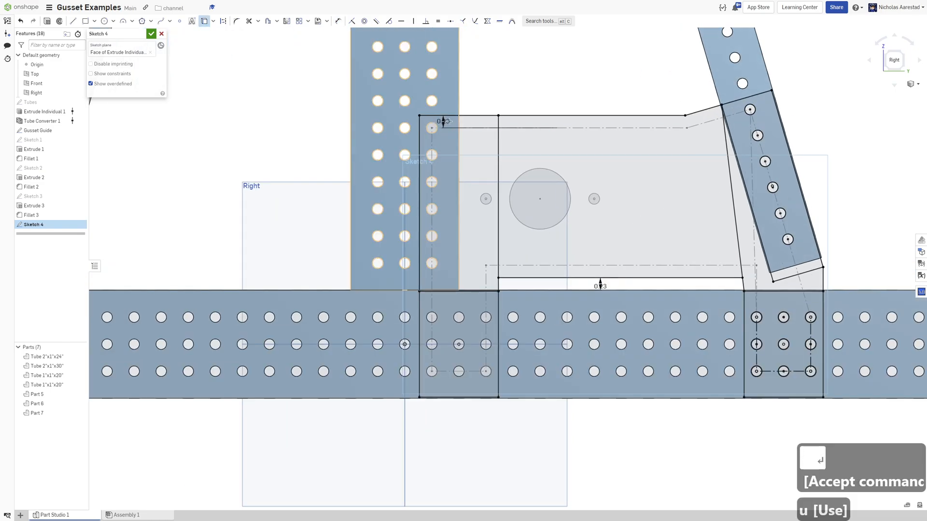
scroll(432, 125, up, 2)
click(451, 324)
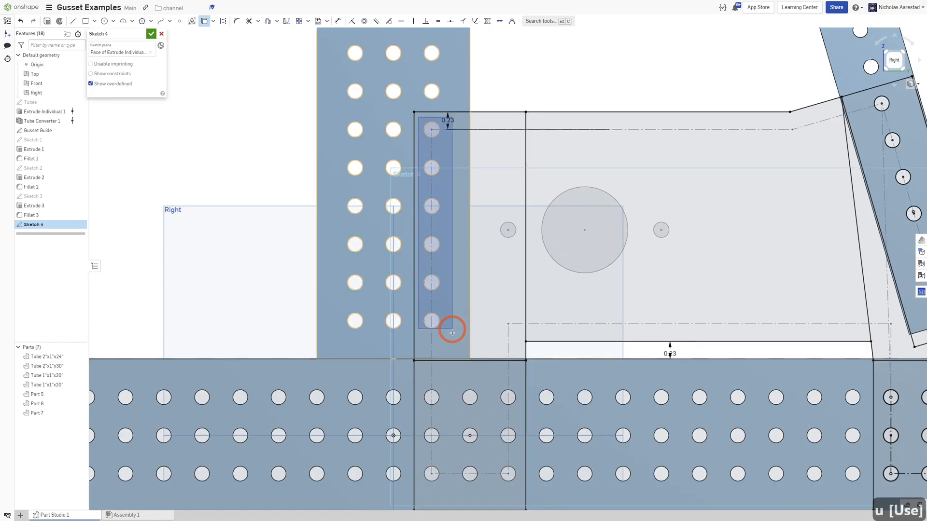
Box-select the bottom tube's holes inside the lower-left rectangle and use their edges in the sketch.
scroll(468, 472, down, 3)
scroll(493, 408, up, 3)
click(493, 408)
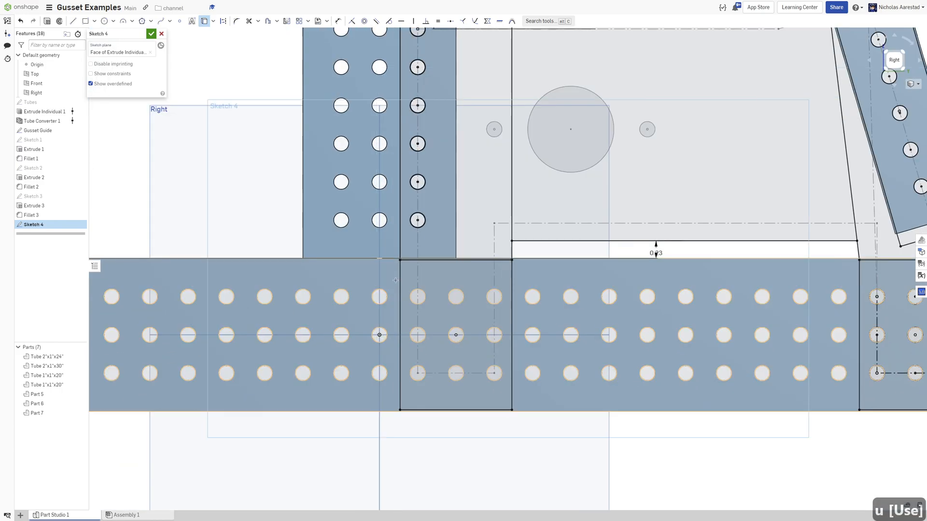
drag(408, 282, 515, 381)
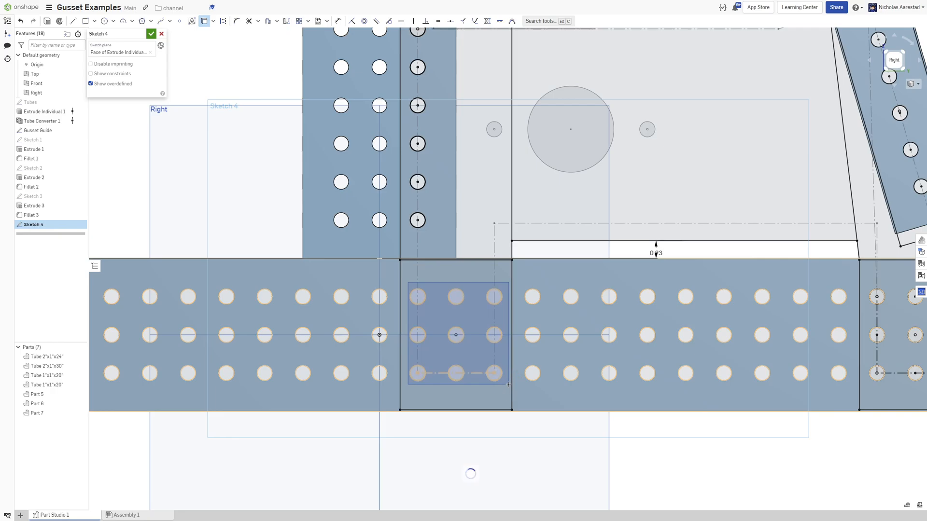
scroll(220, 237, down, 3)
scroll(371, 154, up, 4)
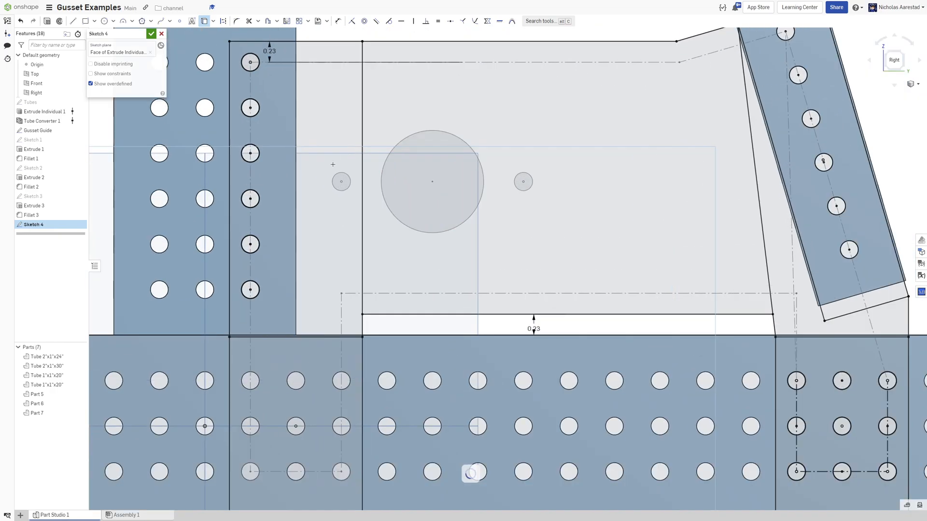
key(u)
key(u)
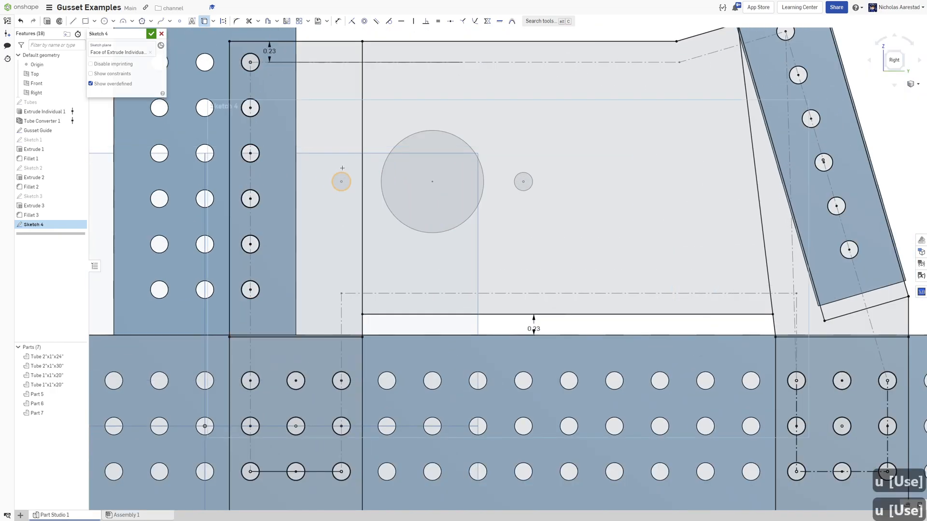
Use the large central circle and the small holes beside it in the sketch.
click(340, 172)
click(433, 130)
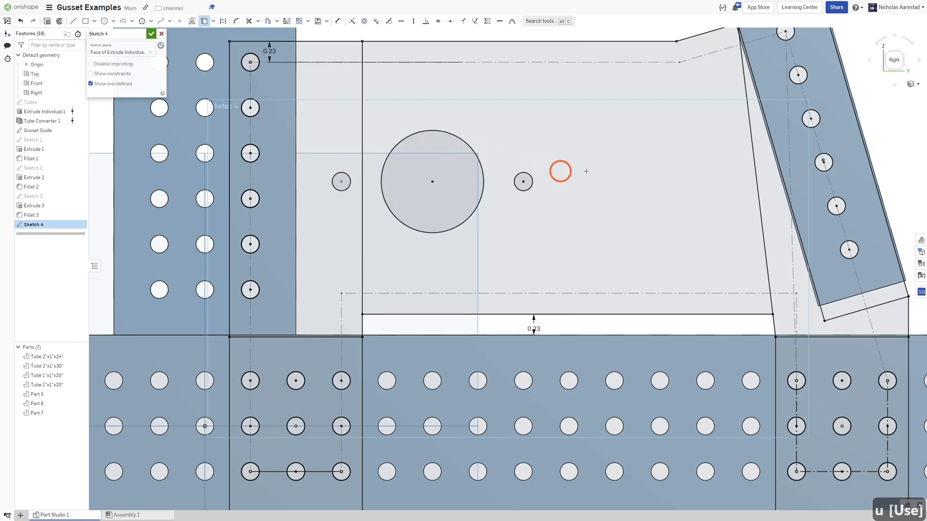
scroll(577, 170, down, 8)
Extrude the sketch's gusset faces 0.09 in as new parts.
key(shift+e)
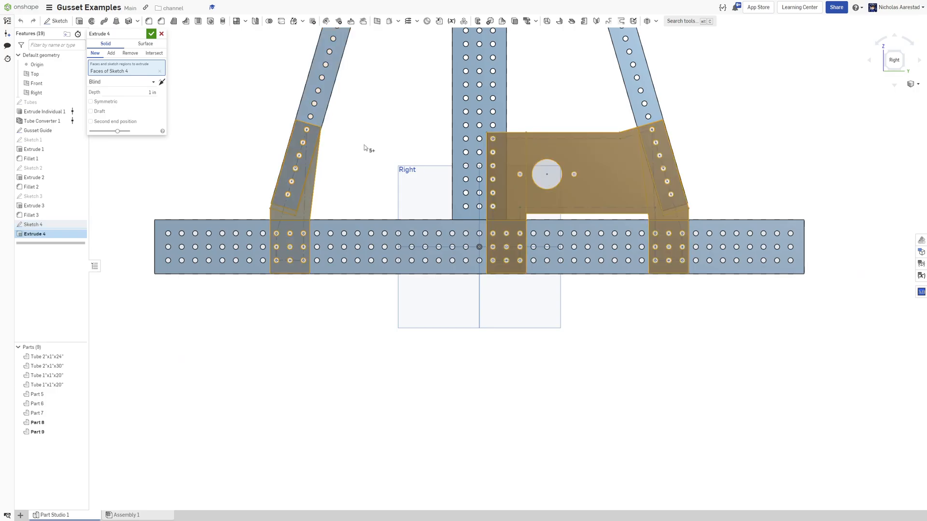
right_drag(365, 145, 399, 151)
text(0.09)
key(Return)
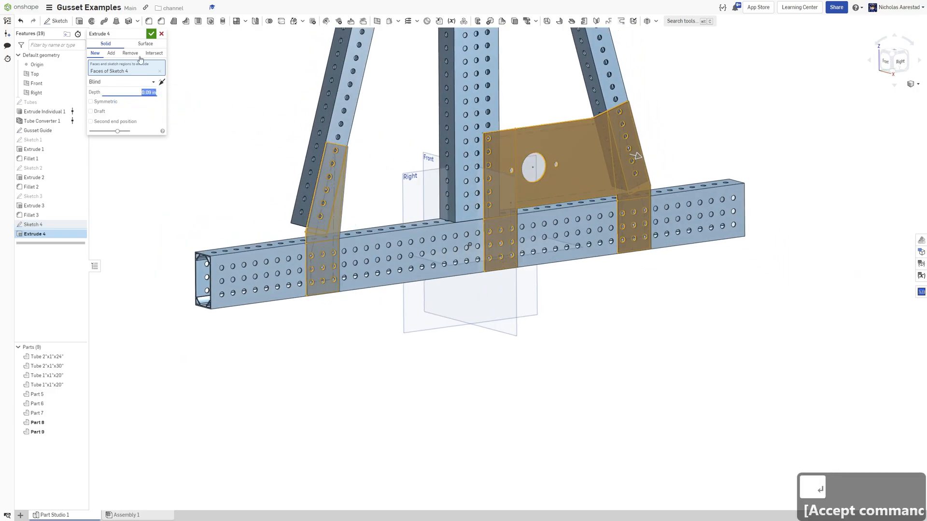
click(151, 34)
Start a 0.2 in fillet and select the left gusset's corner edges together with their parallel edges.
click(148, 20)
scroll(341, 159, up, 5)
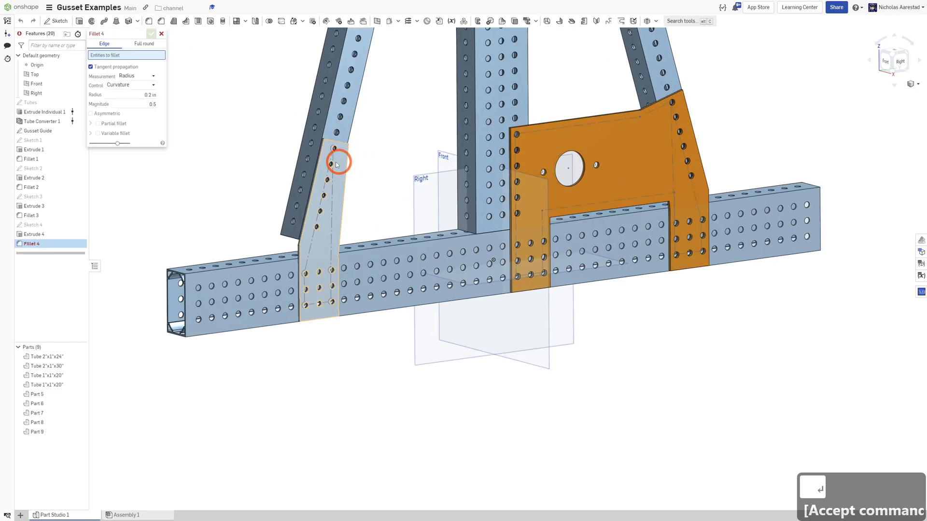
click(325, 108)
scroll(559, 161, down, 5)
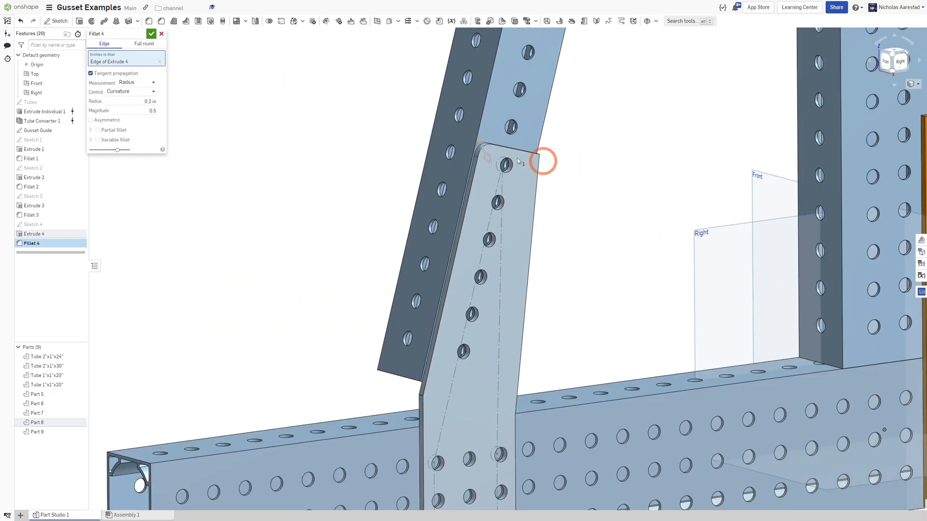
click(474, 146)
scroll(475, 147, up, 5)
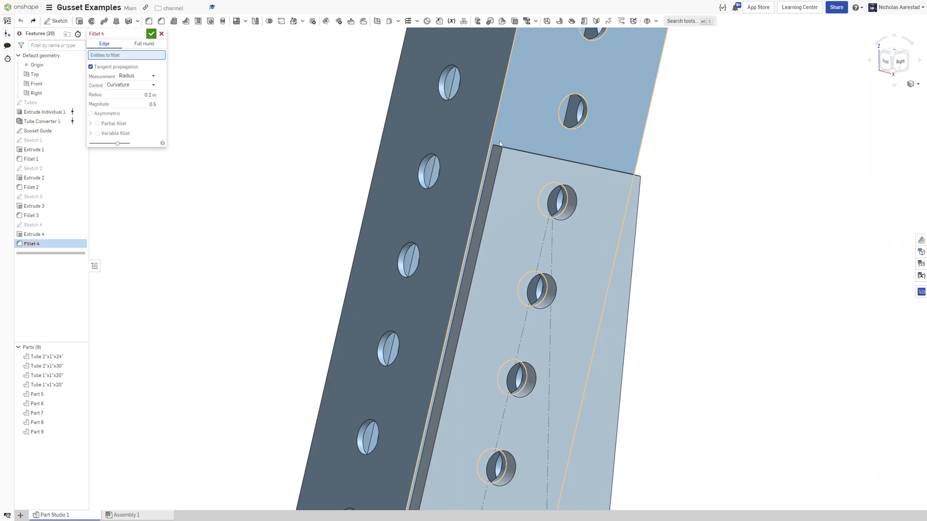
right_drag(501, 150, 514, 166)
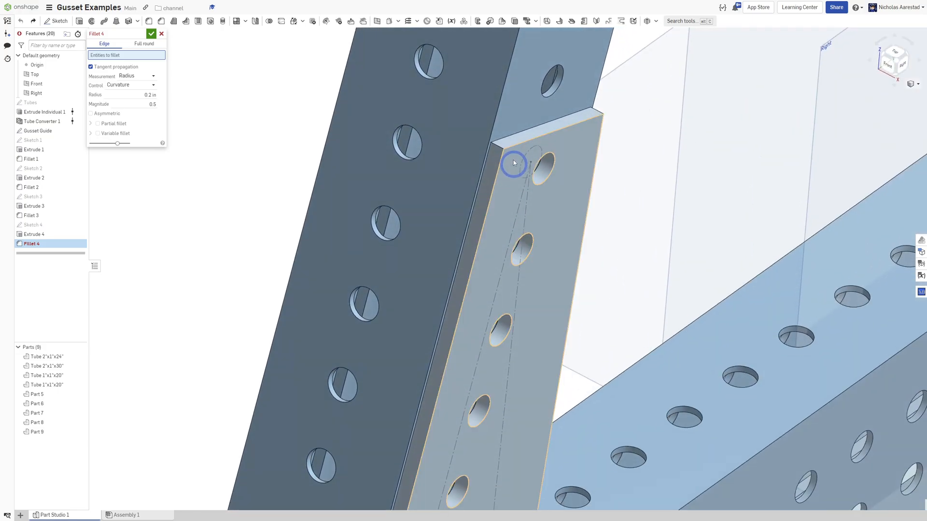
right_click(499, 150)
click(556, 220)
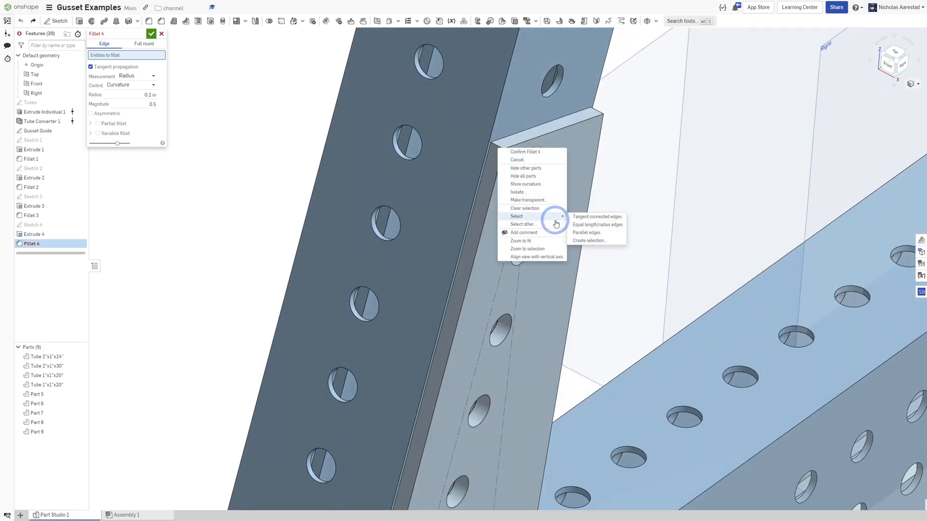
click(586, 232)
Add the large gusset's corner edge with its parallel edges to the fillet and confirm it.
scroll(290, 166, down, 5)
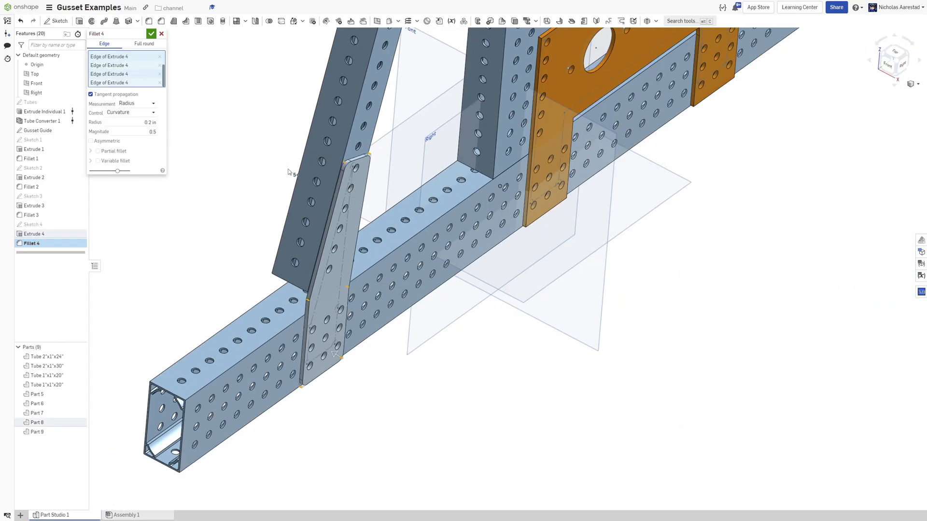
scroll(487, 115, up, 5)
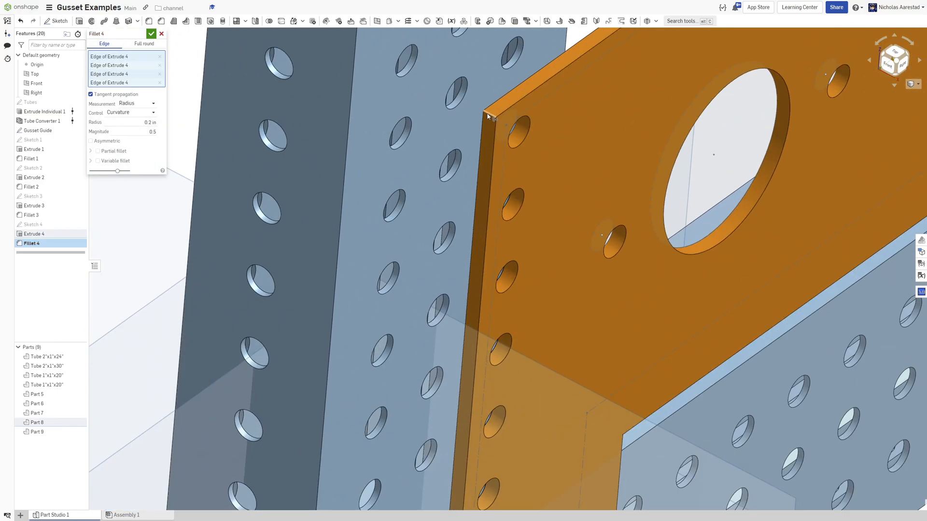
right_click(487, 116)
click(524, 184)
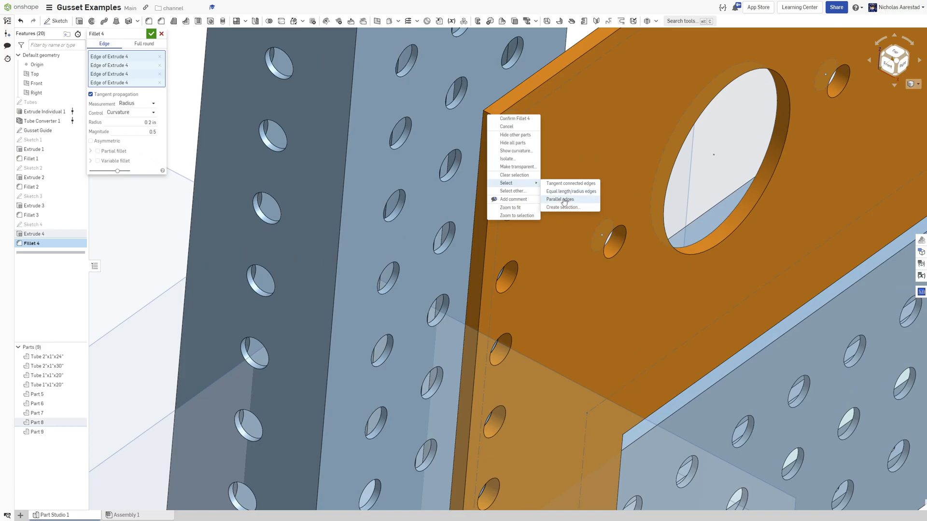
click(564, 201)
scroll(555, 184, down, 5)
right_drag(574, 186, 553, 157)
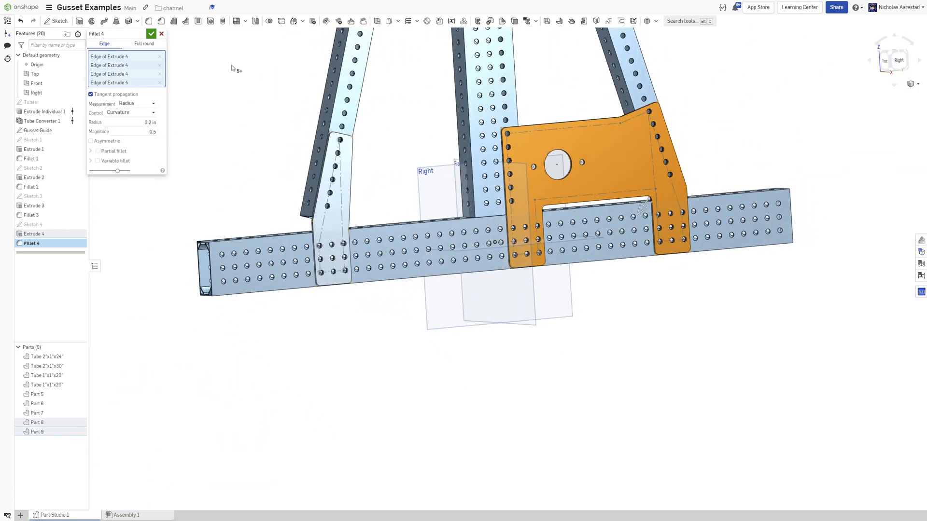
click(152, 35)
Orbit and zoom around the whole frame to inspect the new gussets.
scroll(562, 196, down, 10)
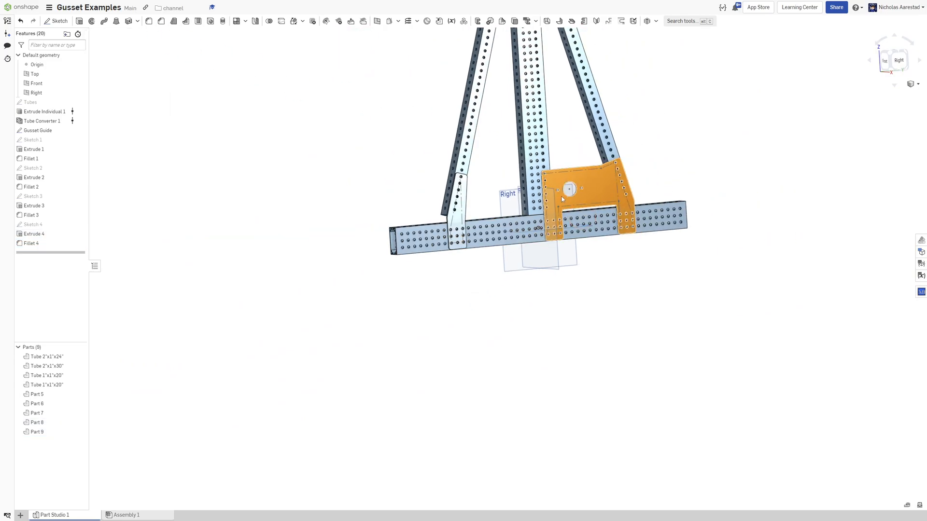
scroll(551, 82, up, 6)
right_drag(535, 154, 564, 146)
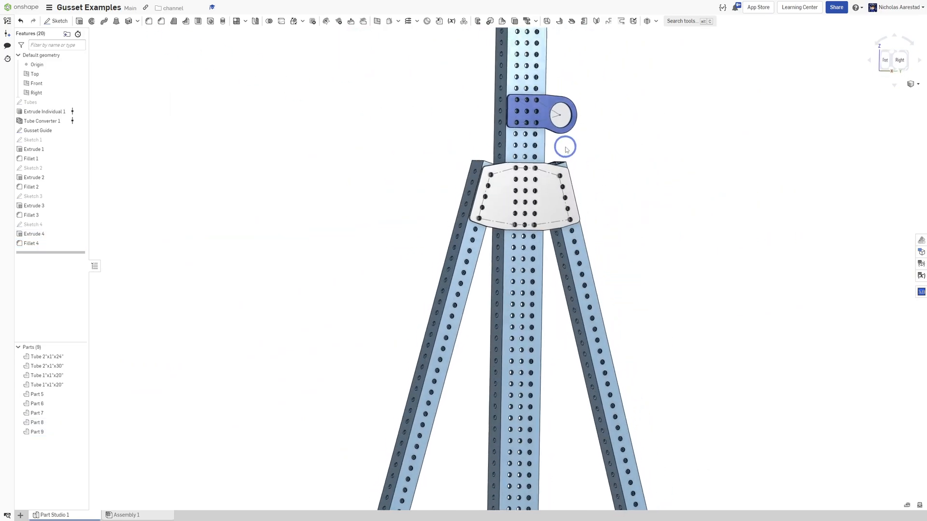
scroll(565, 145, down, 3)
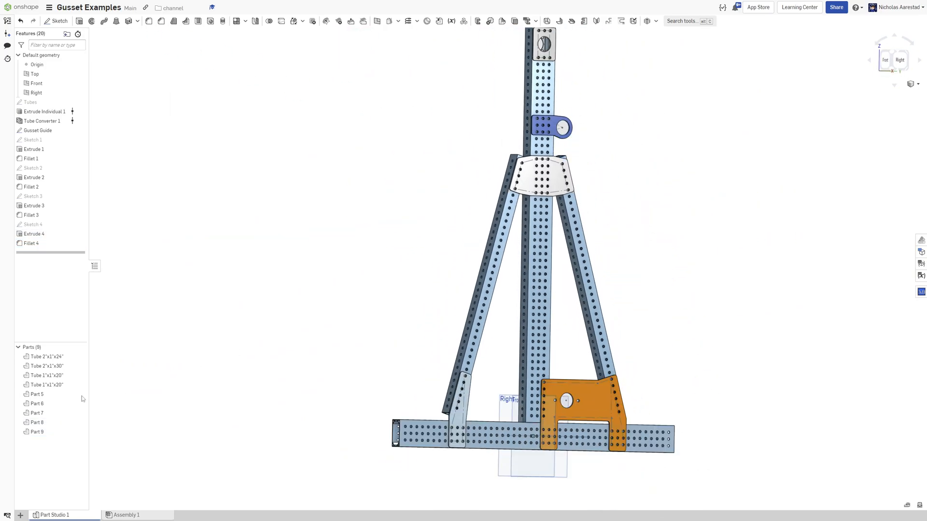
right_drag(546, 292, 499, 306)
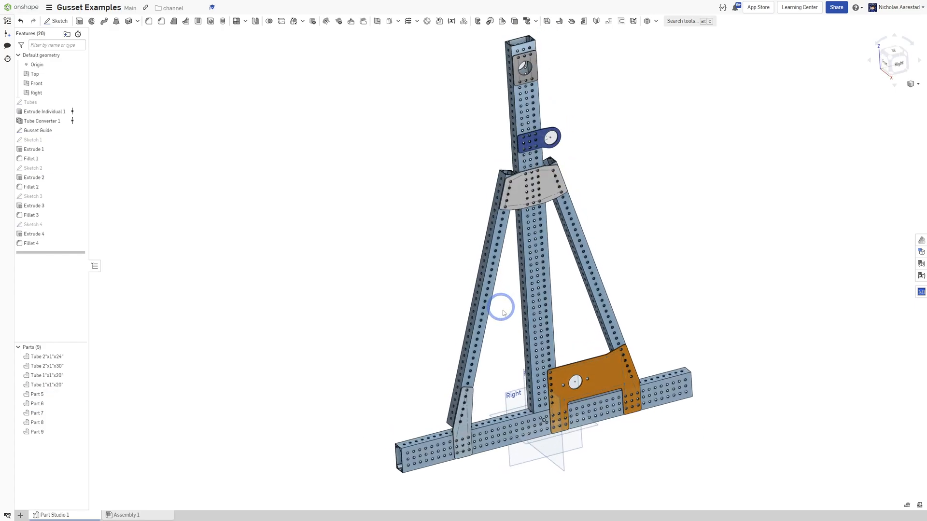
scroll(498, 306, down, 3)
scroll(538, 346, up, 5)
scroll(535, 221, down, 4)
scroll(552, 434, up, 6)
right_drag(526, 243, 544, 240)
scroll(568, 313, down, 3)
right_drag(564, 272, 421, 310)
scroll(430, 381, down, 3)
scroll(512, 207, up, 4)
scroll(457, 297, down, 3)
scroll(248, 331, down, 2)
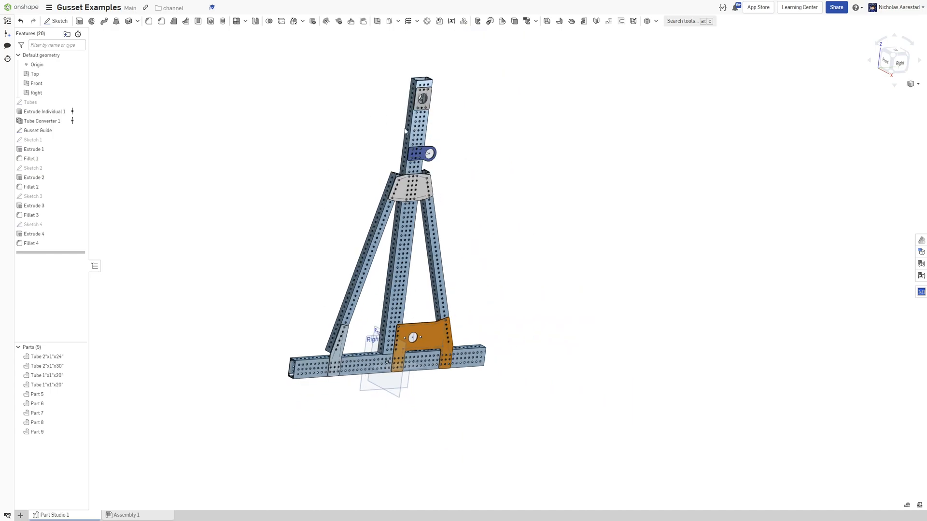
scroll(394, 160, up, 4)
right_drag(376, 169, 338, 151)
scroll(317, 142, down, 2)
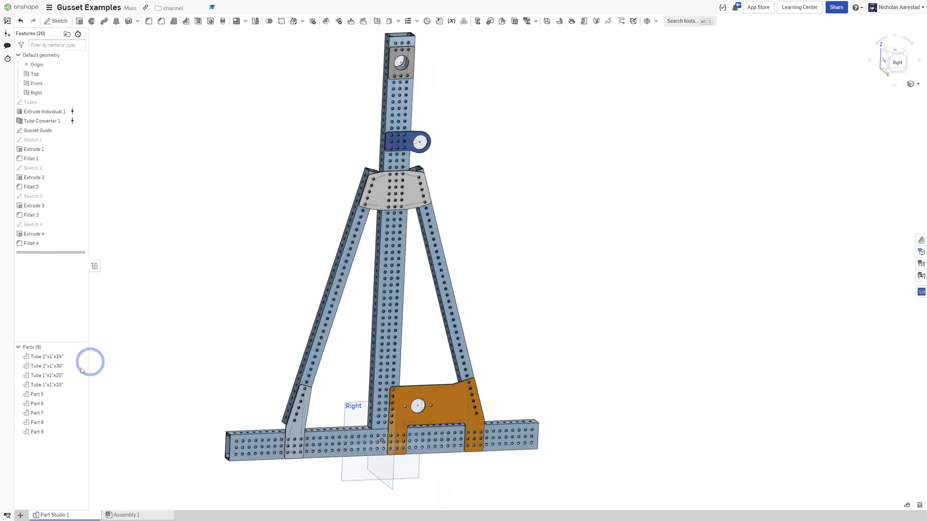
Select Part 5 through Part 9 and hide them.
click(46, 395)
shift+click(48, 431)
right_click(56, 403)
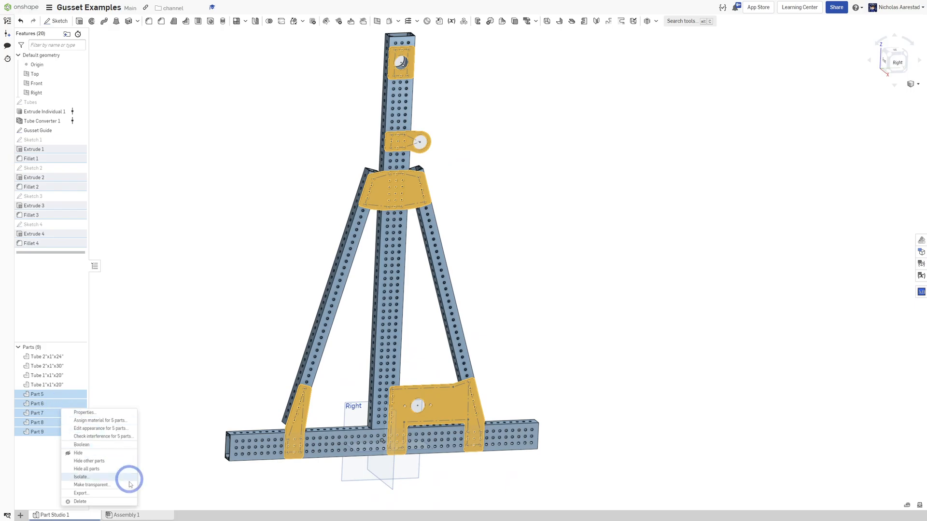
click(99, 452)
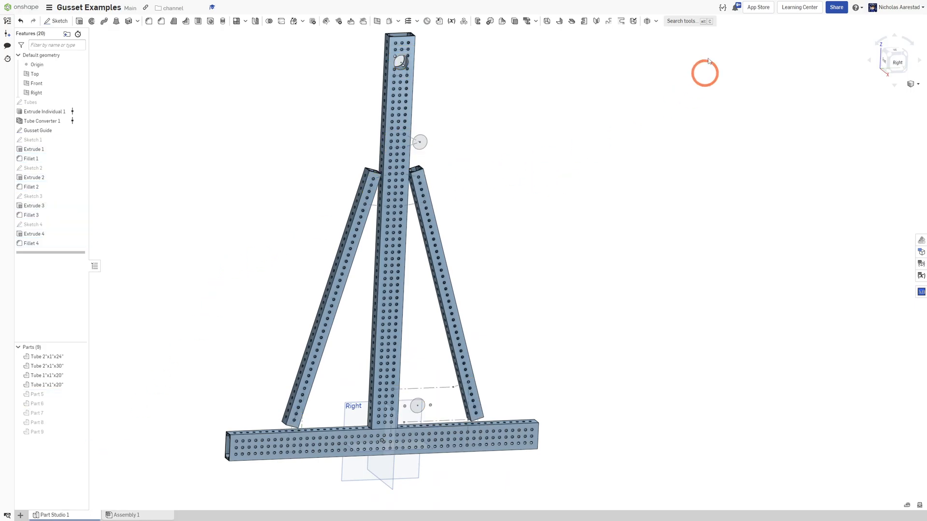
Start the Gusset custom feature and set the gusset type to Convex (Automatic).
click(655, 21)
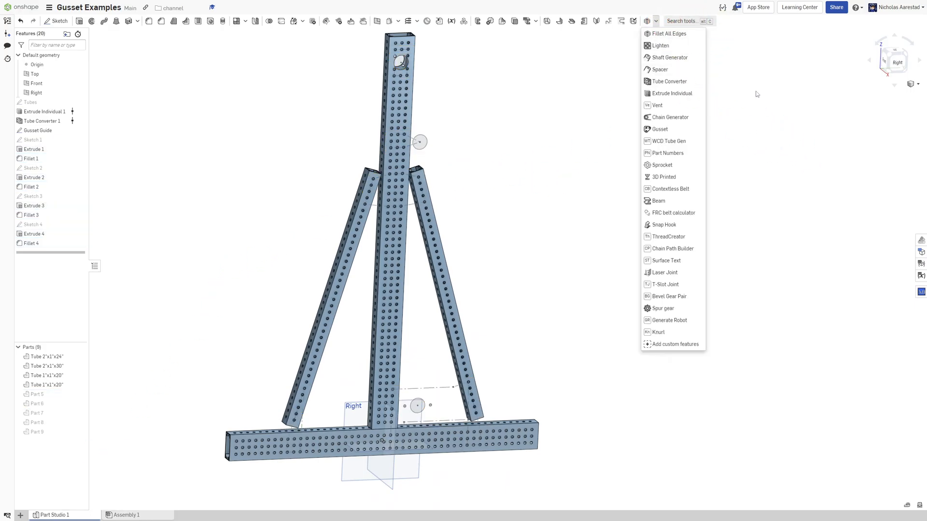
click(669, 129)
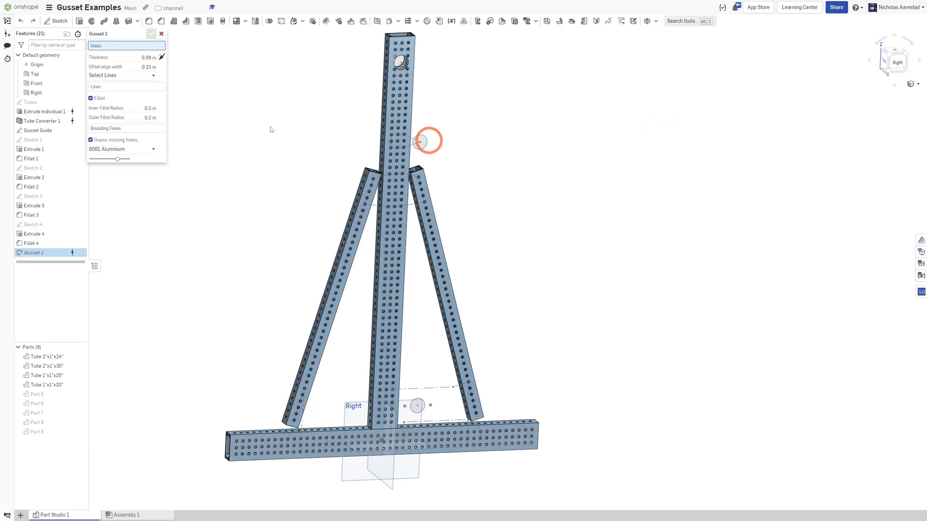
mouse_move(332, 164)
right_down()
mouse_move(307, 147)
mouse_move(322, 160)
right_up()
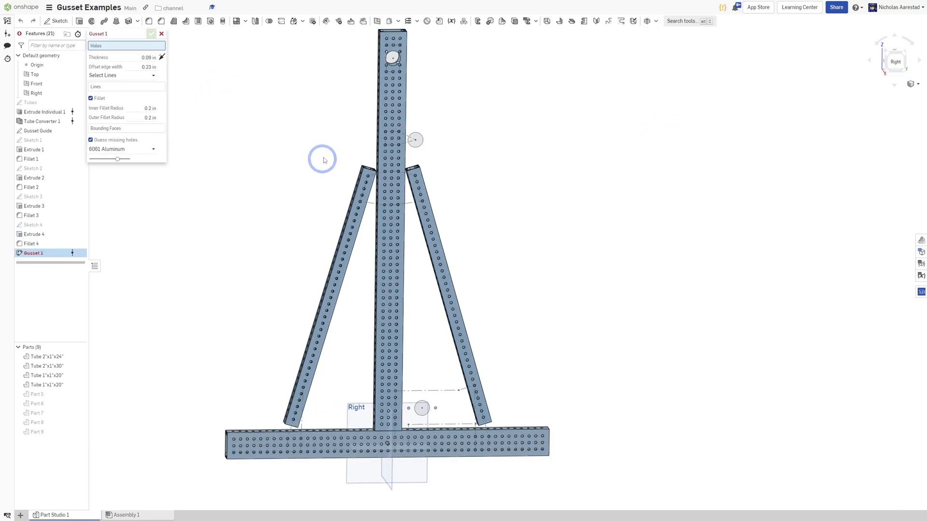
click(111, 78)
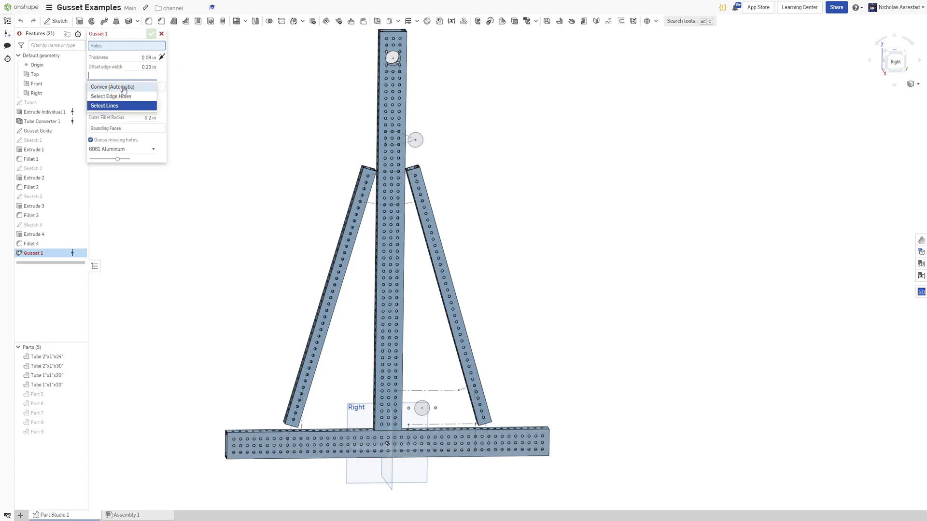
click(109, 88)
Select the three holes above and three holes below the large opening near the top of the vertical tube as gusset holes.
scroll(506, 255, down, 3)
scroll(443, 130, up, 2)
scroll(442, 130, up, 5)
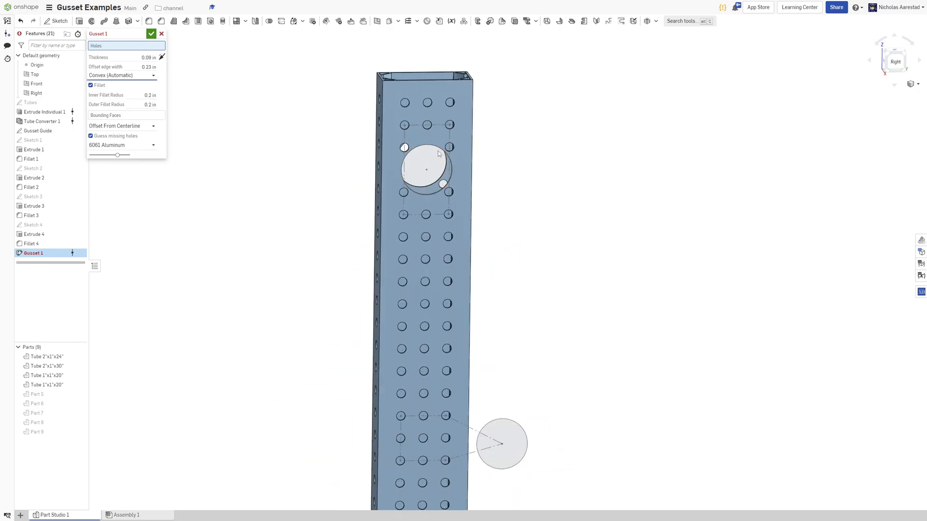
click(394, 109)
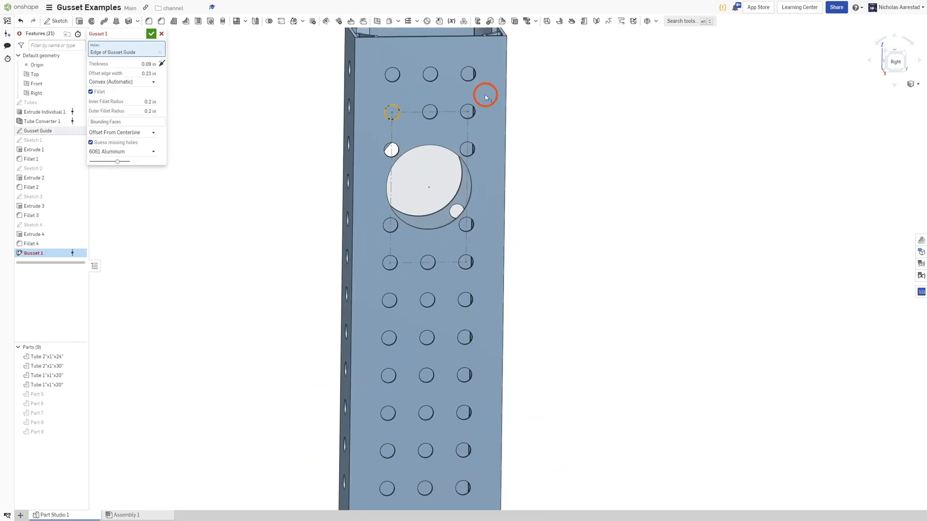
click(433, 109)
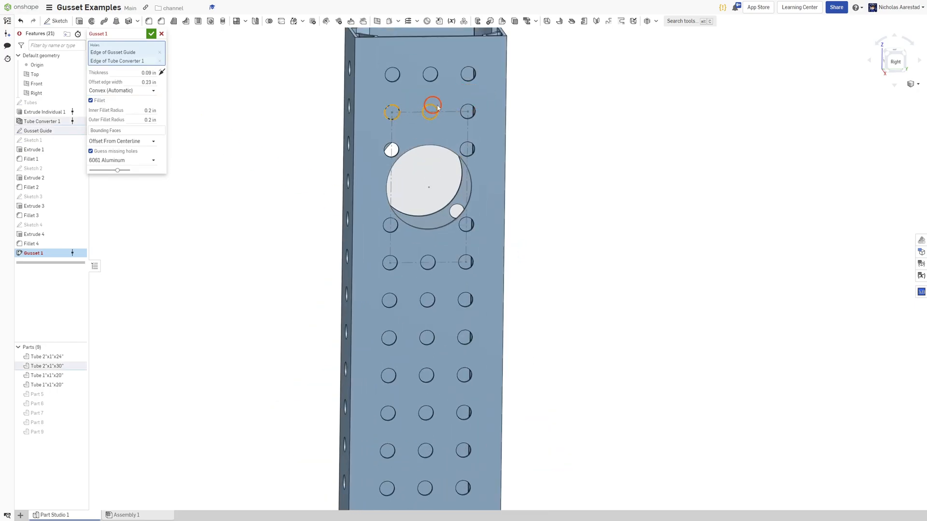
click(472, 111)
click(467, 261)
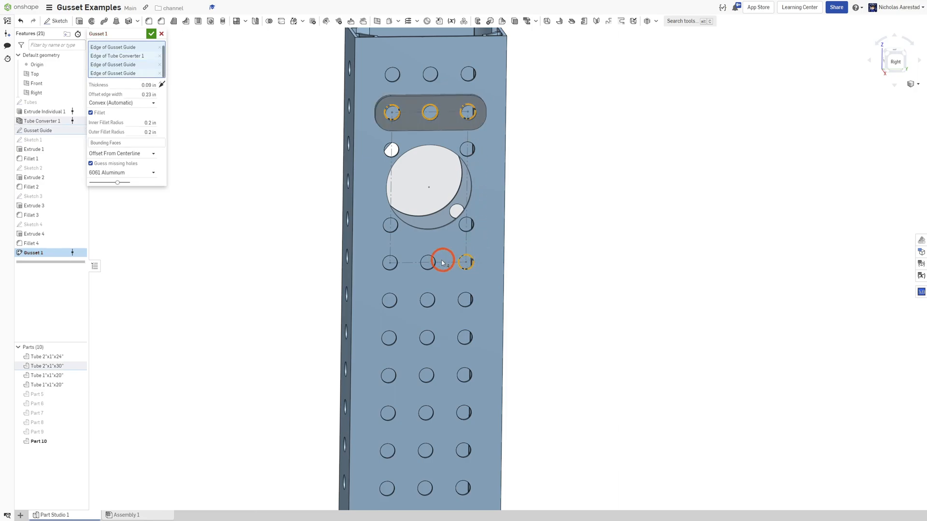
click(434, 263)
click(396, 262)
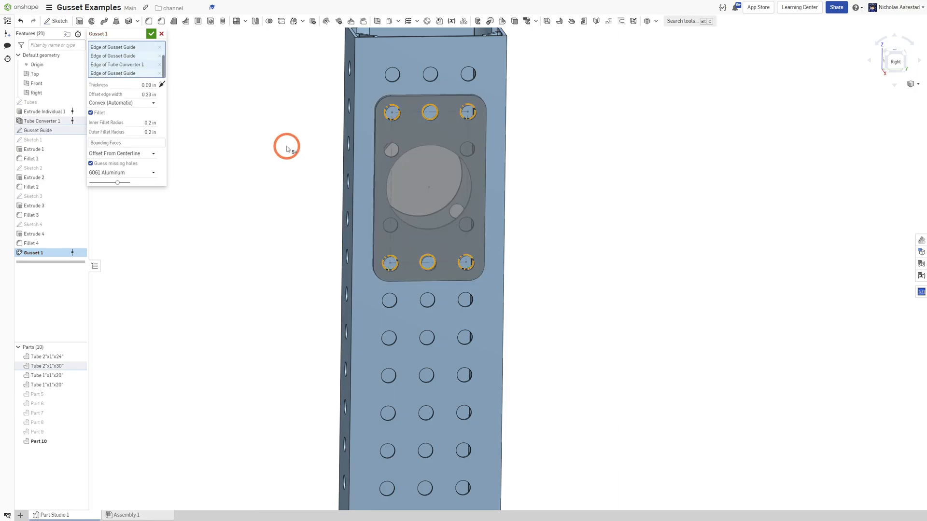
Add the large central opening to the gusset selection and confirm the Gusset feature.
click(414, 149)
right_drag(414, 149, 367, 125)
scroll(441, 162, up, 5)
scroll(439, 157, down, 6)
right_drag(409, 144, 393, 174)
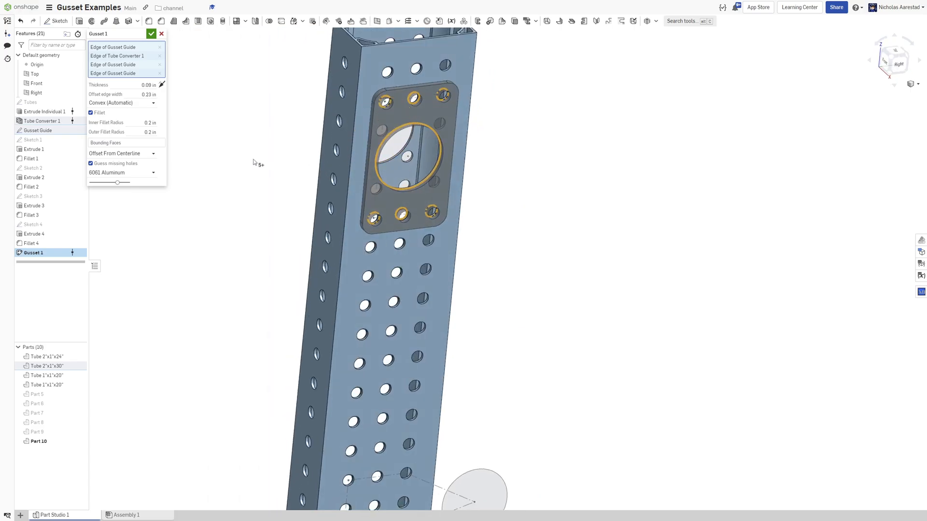
scroll(243, 150, down, 3)
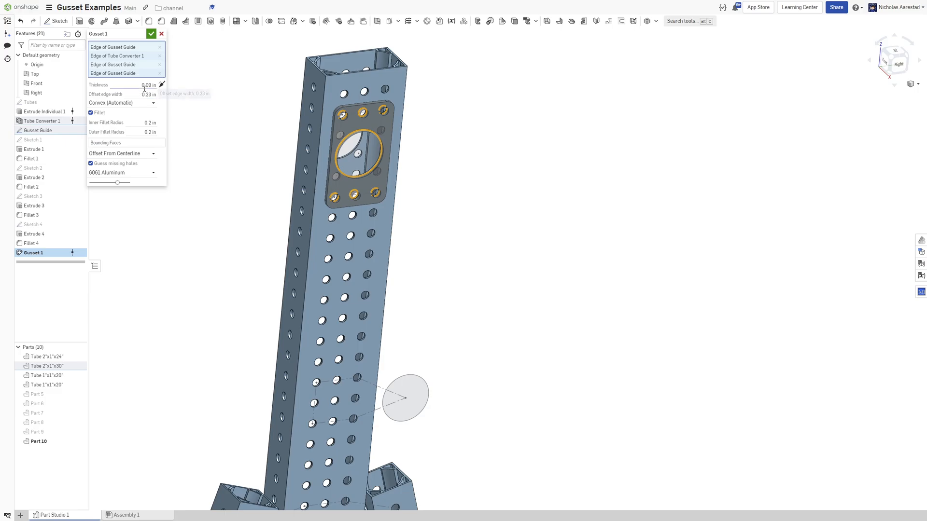
click(152, 36)
Use Move face to offset the new gusset's two side faces outward by 0.25 in.
scroll(350, 123, up, 5)
right_drag(328, 118, 365, 119)
scroll(365, 119, up, 4)
right_drag(333, 88, 259, 81)
scroll(259, 81, down, 3)
scroll(384, 136, down, 2)
right_drag(384, 137, 478, 159)
scroll(338, 155, up, 4)
right_drag(338, 154, 288, 94)
click(351, 22)
click(358, 101)
click(555, 141)
right_drag(555, 142, 517, 141)
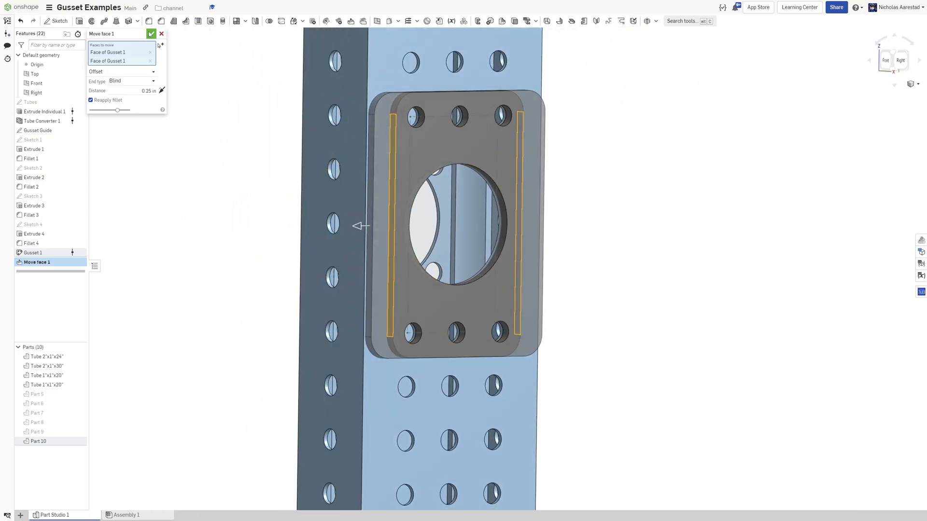
click(150, 34)
Start another Gusset feature on the middle section of the vertical tube.
click(636, 156)
scroll(568, 137, down, 8)
scroll(587, 188, up, 5)
right_drag(514, 160, 465, 153)
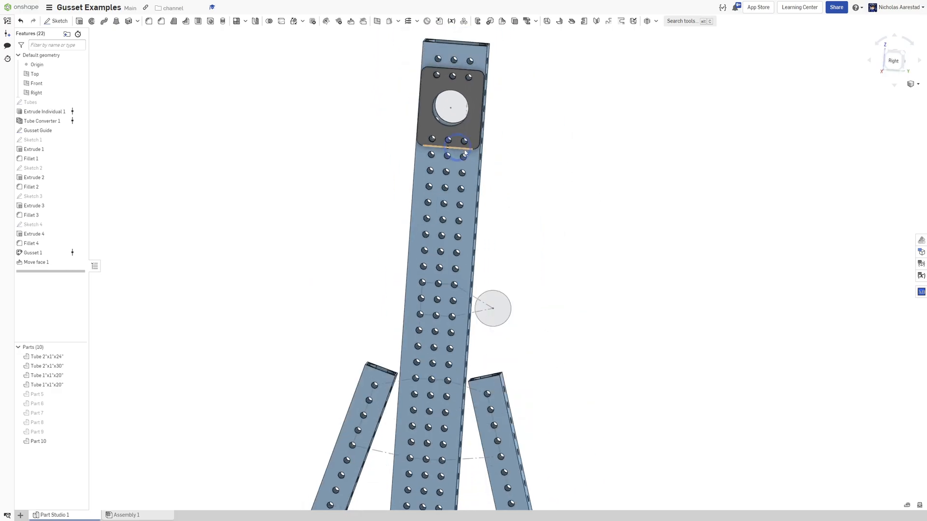
click(656, 21)
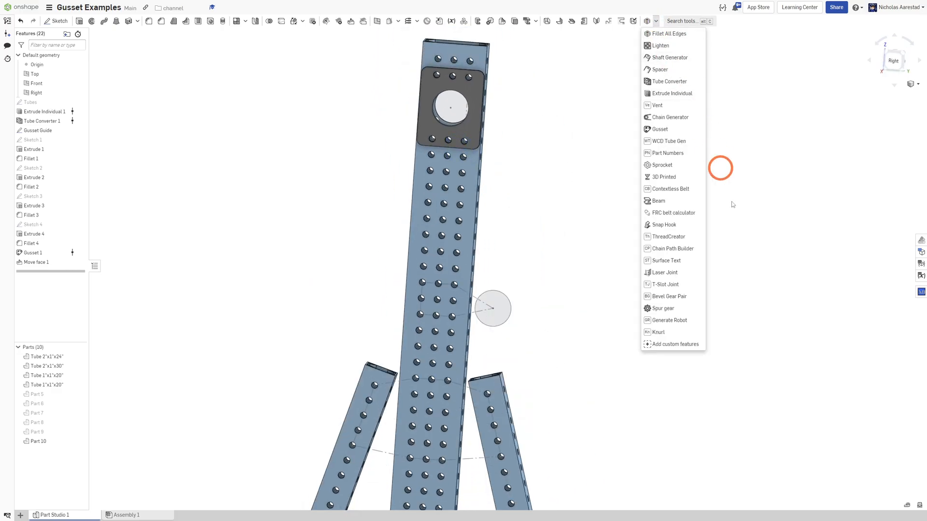
click(676, 128)
scroll(497, 296, up, 5)
scroll(515, 253, down, 2)
scroll(439, 287, up, 3)
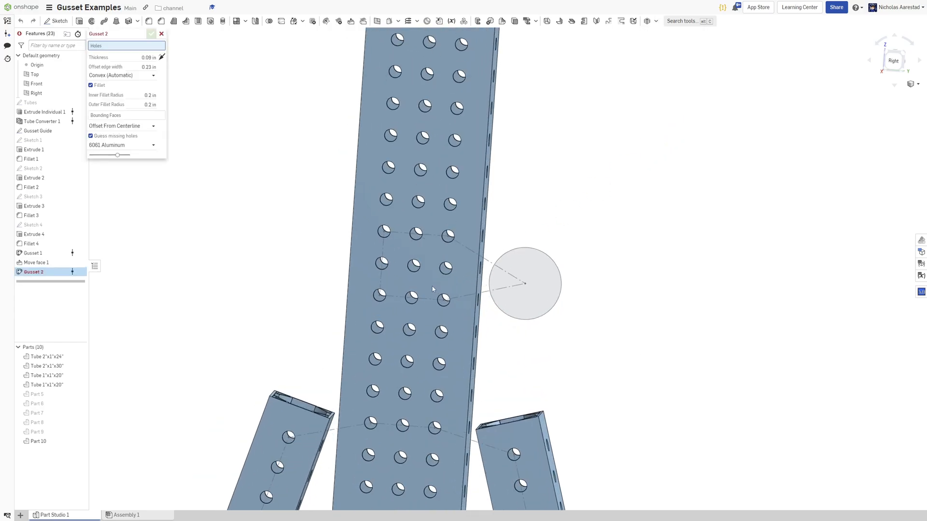
Select a three-by-three pattern of holes on the vertical tube as gusset holes.
click(367, 205)
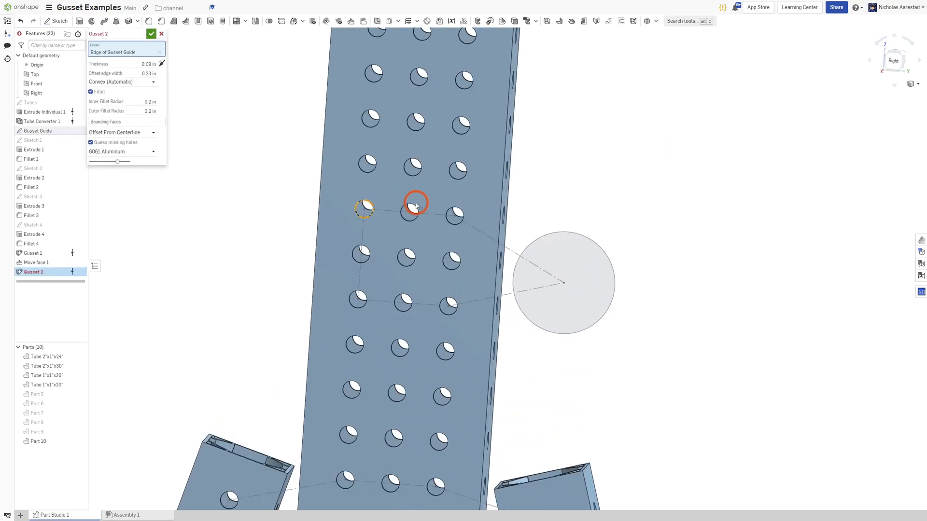
click(410, 208)
click(453, 218)
click(370, 299)
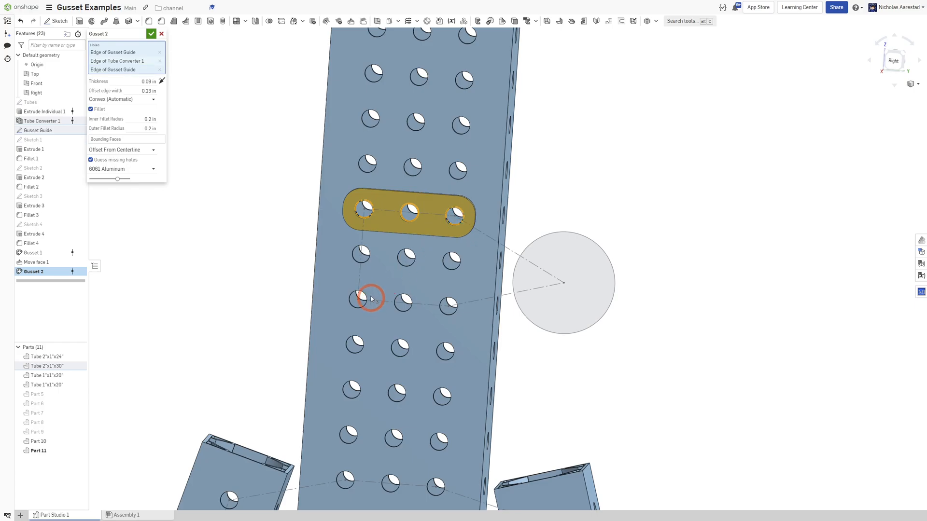
click(405, 299)
click(450, 302)
click(369, 246)
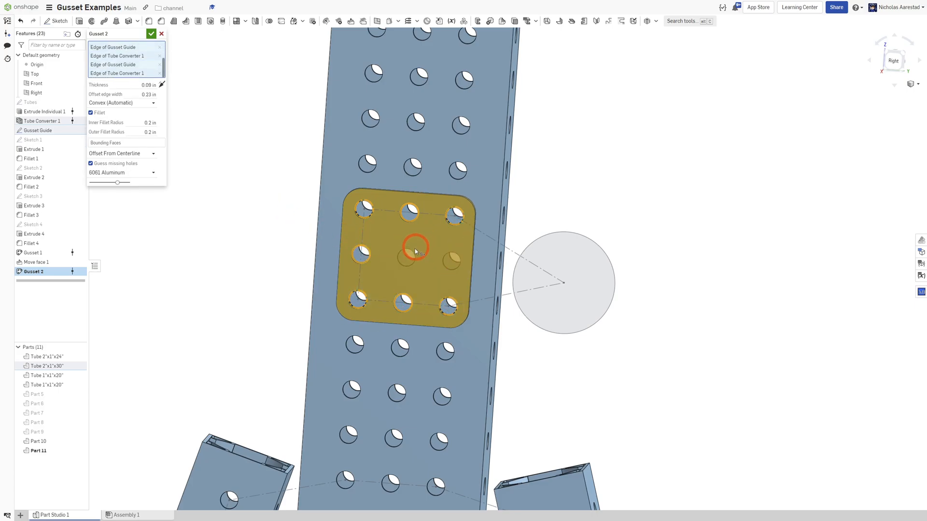
click(459, 258)
Add the guide circle beside the tube to the gusset selection, inspect the preview, and cancel the feature.
scroll(630, 285, up, 3)
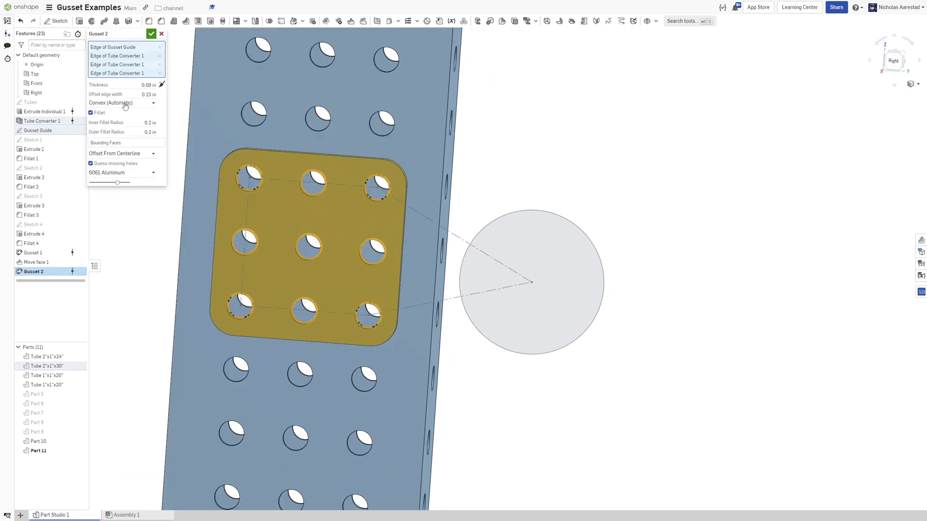
scroll(226, 134, down, 3)
click(445, 189)
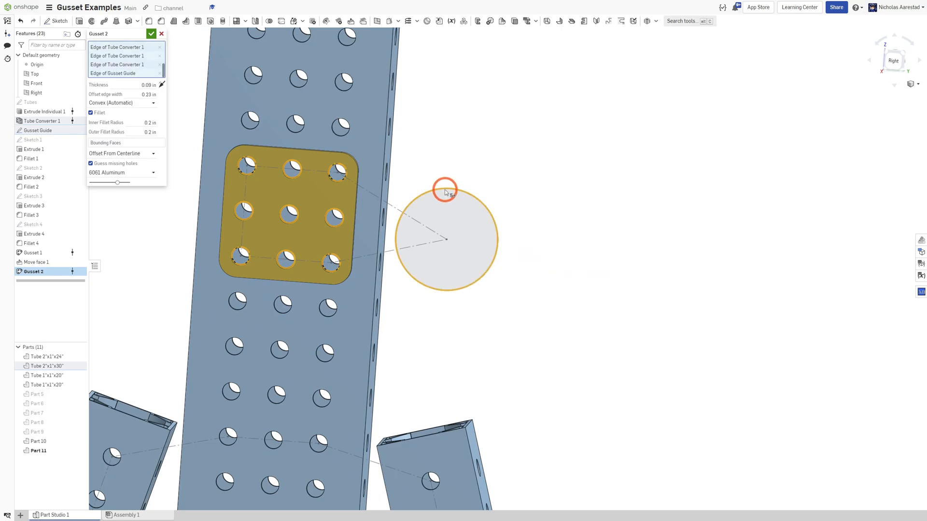
scroll(401, 240, up, 5)
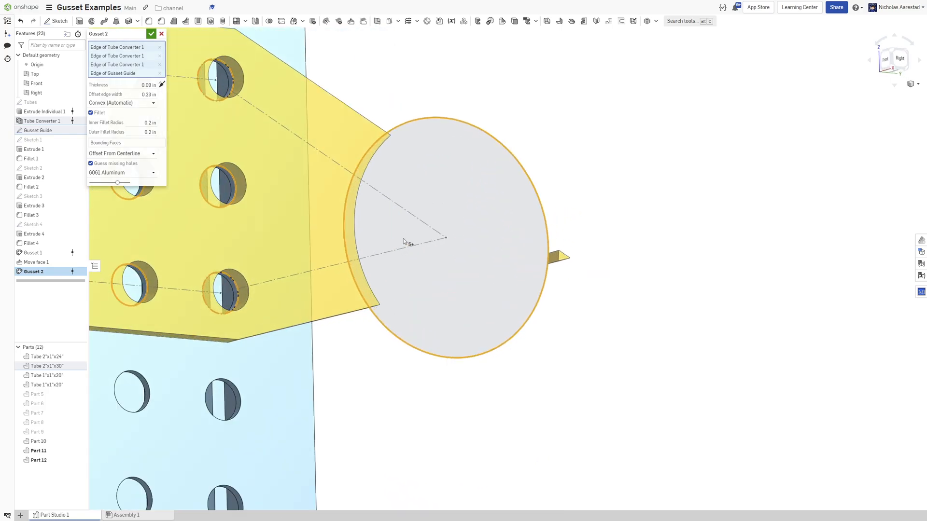
right_drag(366, 213, 511, 198)
scroll(500, 245, down, 5)
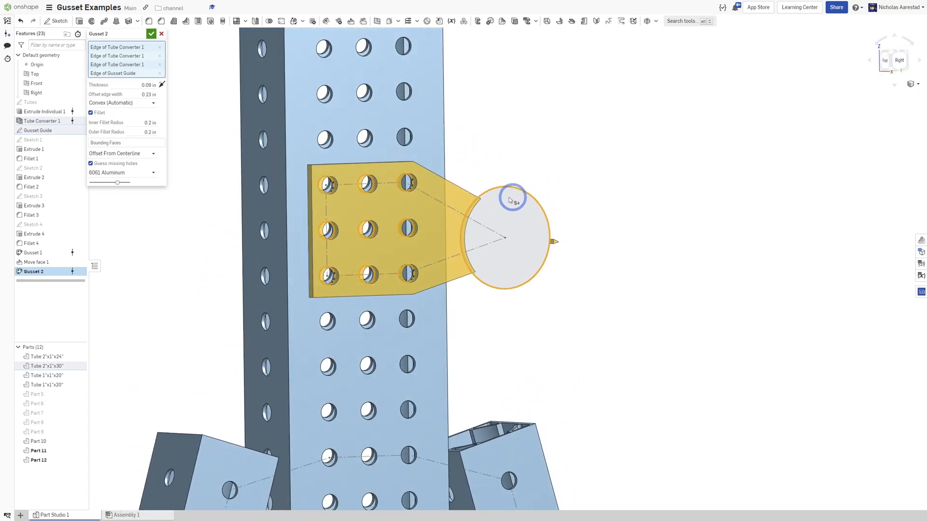
scroll(508, 197, down, 3)
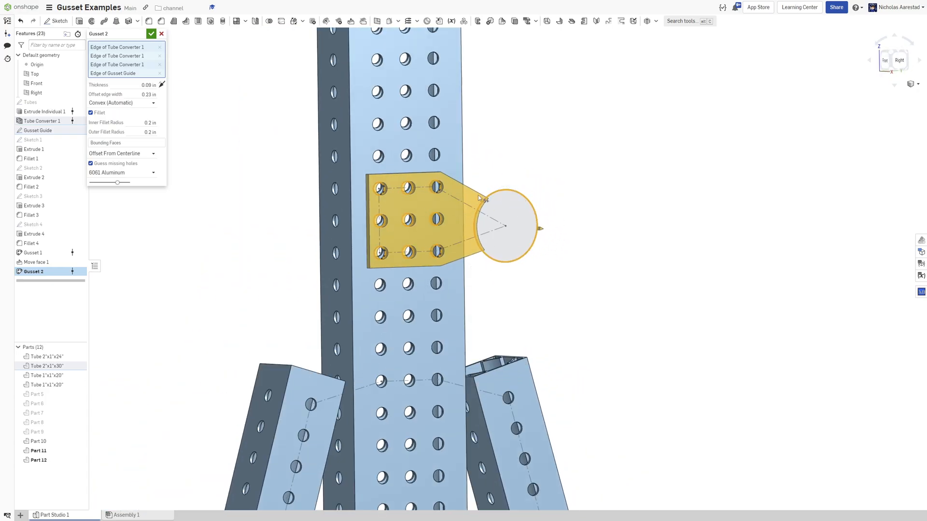
right_drag(521, 215, 491, 183)
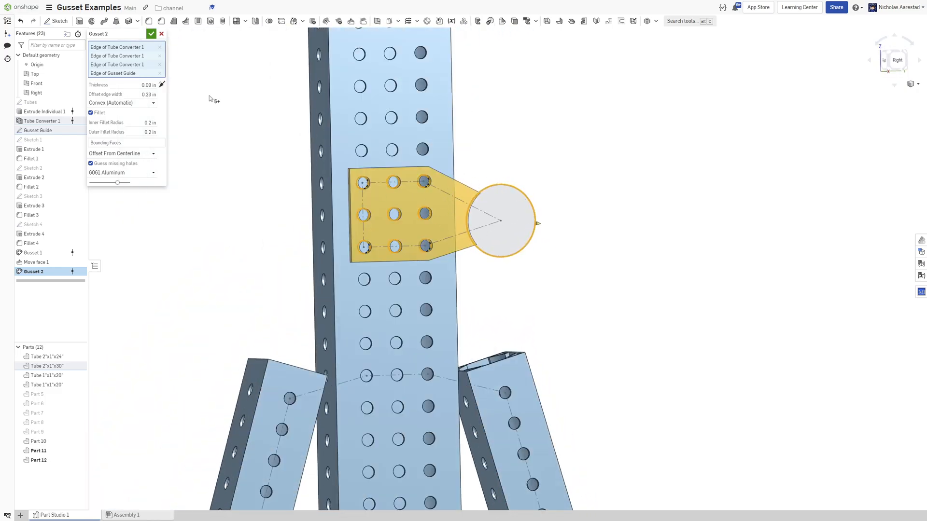
click(161, 33)
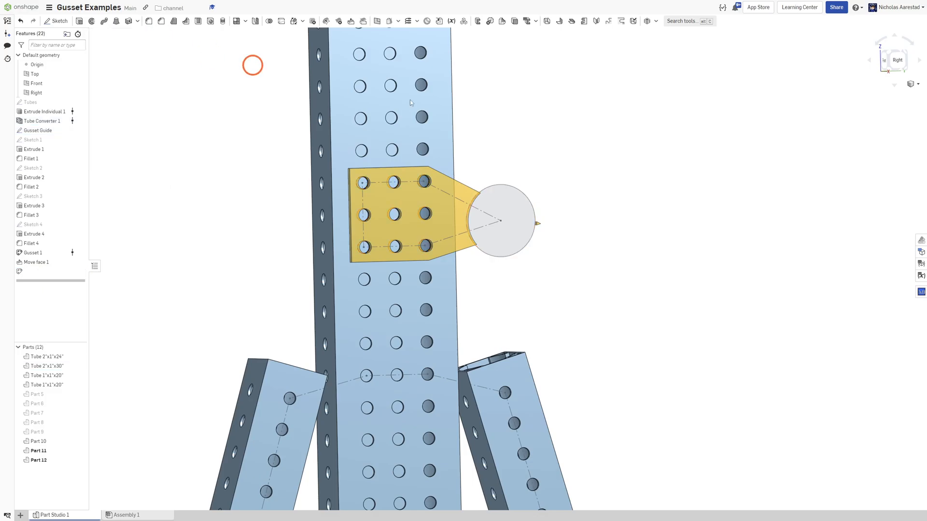
Start a new Gusset and select the left brace's upper hole and two upper holes on the vertical tube.
scroll(555, 139, down, 5)
scroll(556, 328, up, 5)
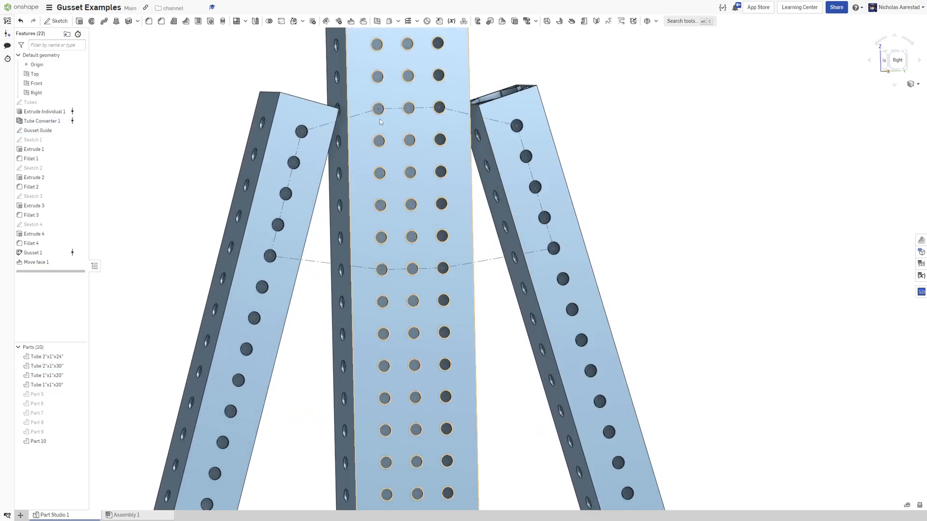
scroll(555, 177, down, 1)
click(657, 21)
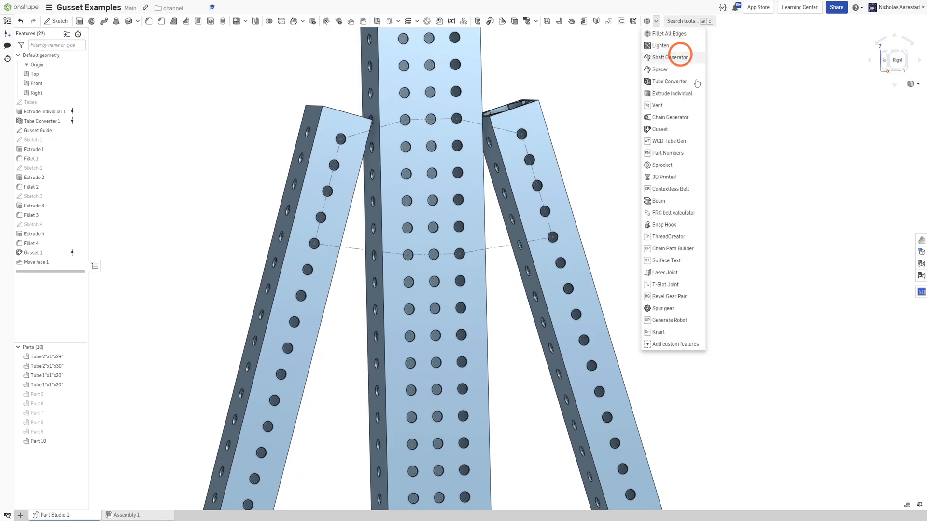
click(680, 130)
scroll(384, 125, up, 4)
click(303, 152)
scroll(357, 140, down, 3)
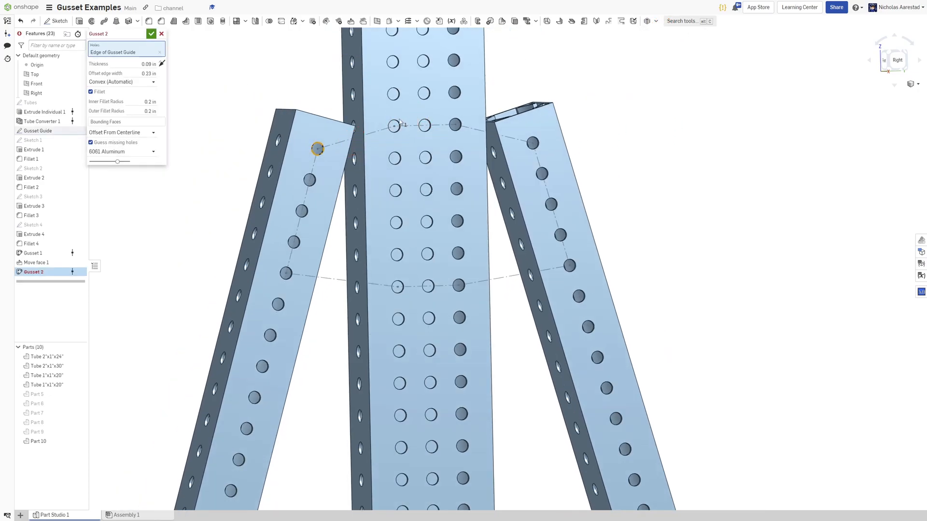
click(396, 124)
click(455, 125)
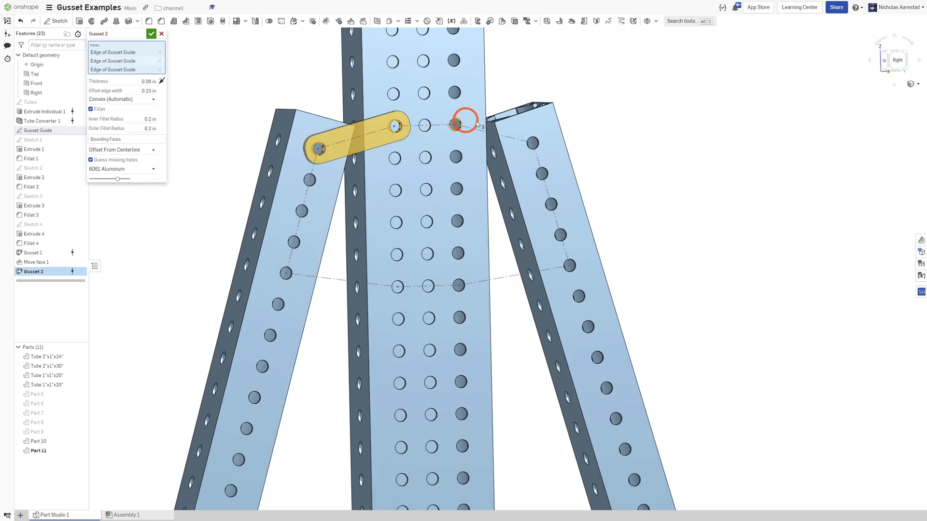
click(462, 122)
click(458, 122)
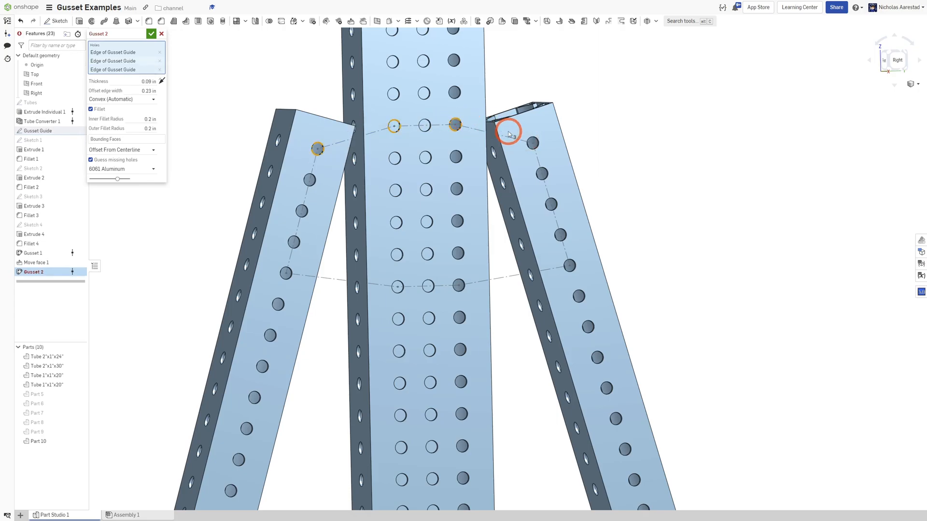
Add the right brace's upper hole and the lower row of holes across the right brace, vertical tube and left brace.
click(531, 140)
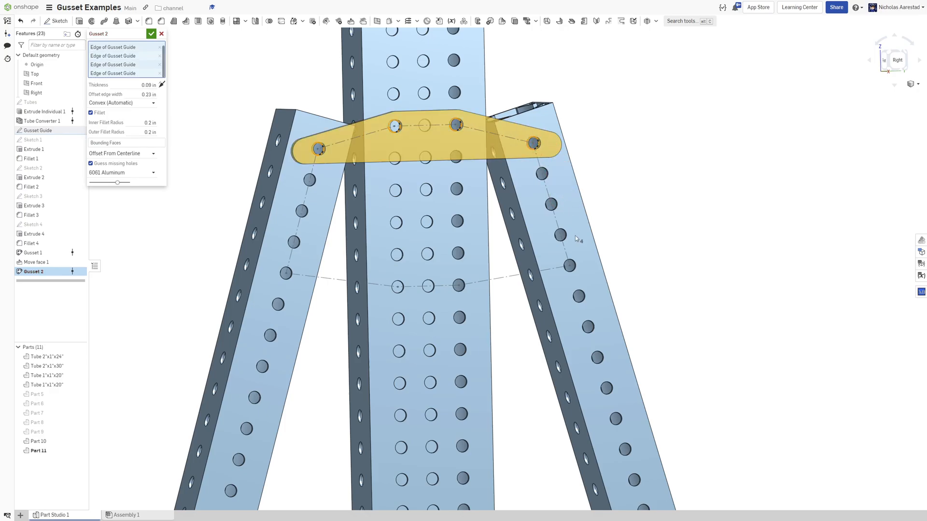
click(571, 265)
click(462, 283)
click(399, 286)
click(290, 273)
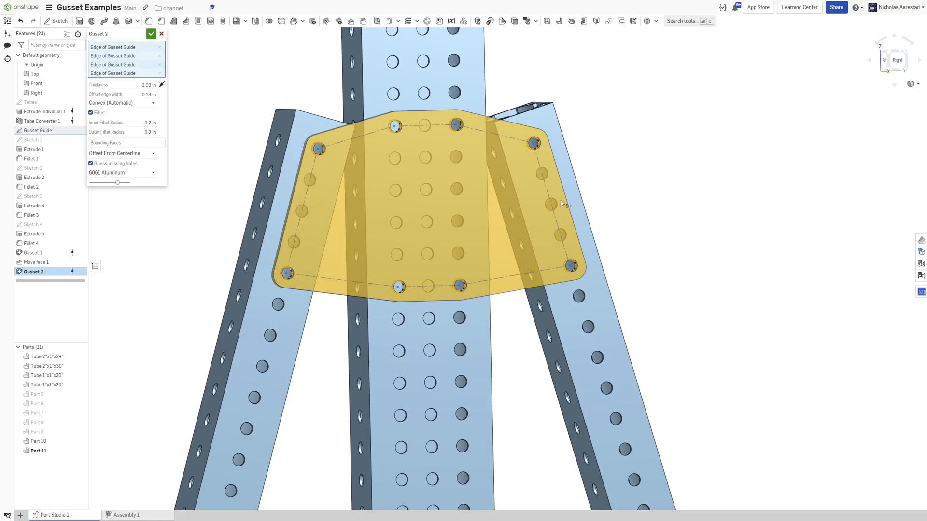
Add the vertical tube's second upper hole, two right-brace holes and two inner vertical-tube holes to the gusset selection.
click(425, 124)
click(546, 166)
click(553, 201)
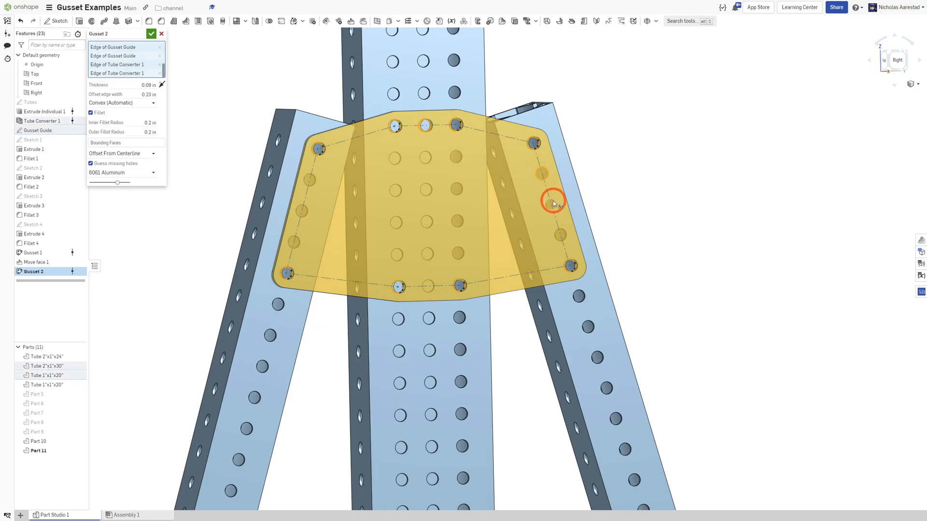
click(452, 180)
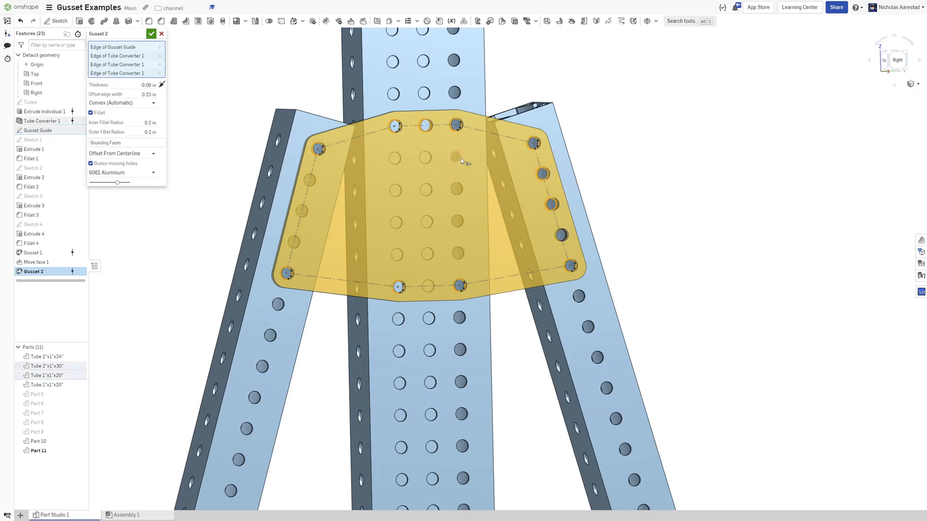
click(461, 158)
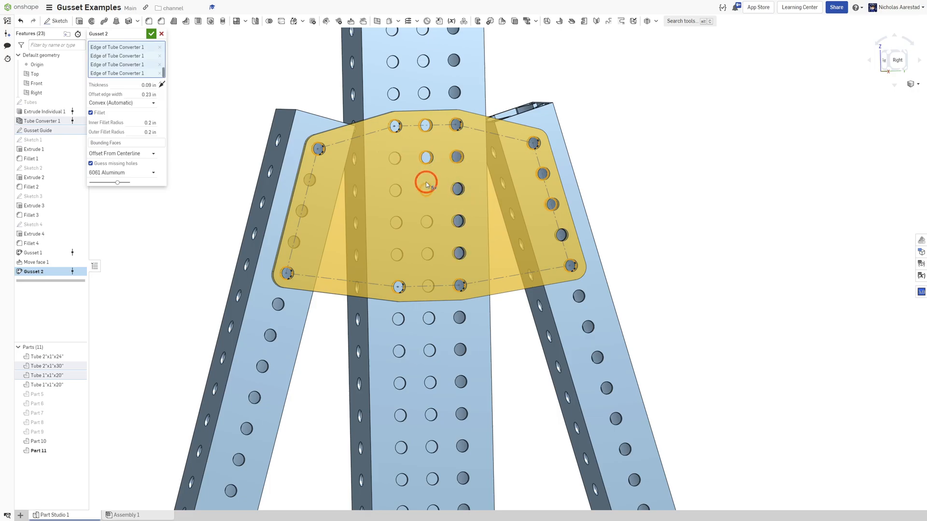
Add the remaining vertical-tube and left-brace holes to the selection and confirm the Gusset.
click(358, 180)
click(403, 163)
click(411, 250)
click(315, 185)
click(326, 245)
scroll(421, 188, down, 4)
mouse_move(413, 192)
right_down()
mouse_move(392, 189)
mouse_move(403, 186)
right_up()
click(151, 34)
Examine the finished gusset plate from several angles and move to the lower left joint.
scroll(417, 203, up, 3)
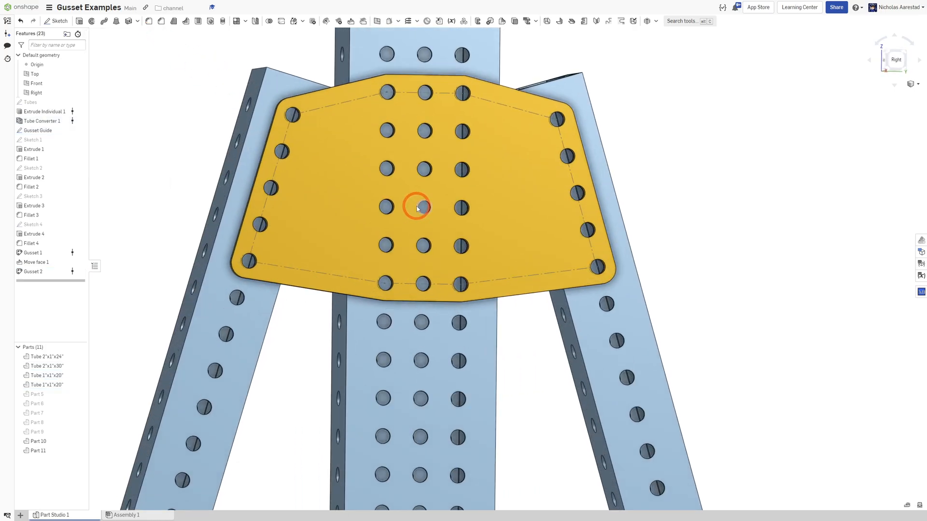
right_drag(431, 194, 467, 194)
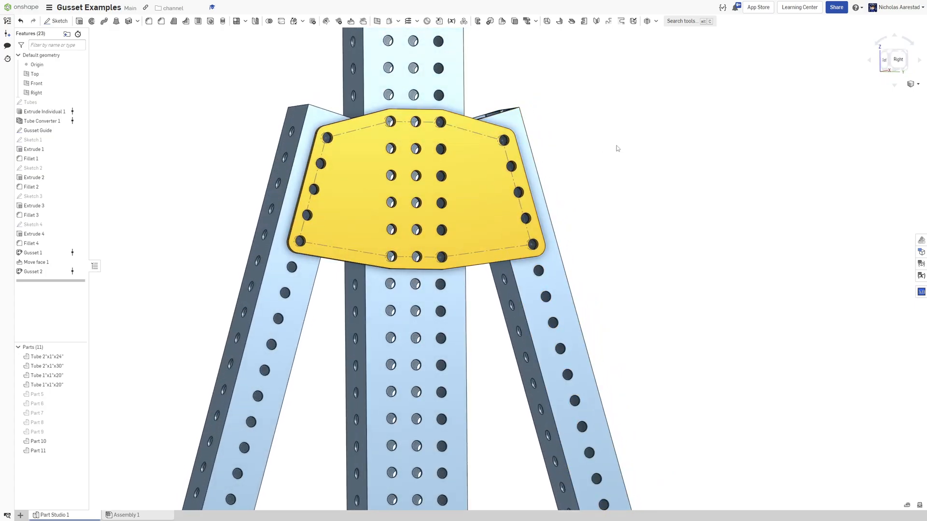
scroll(614, 147, down, 6)
scroll(540, 370, up, 5)
scroll(428, 294, down, 2)
right_drag(423, 298, 385, 290)
scroll(422, 367, up, 1)
scroll(422, 367, up, 3)
scroll(398, 324, down, 3)
scroll(398, 324, down, 5)
scroll(398, 324, up, 6)
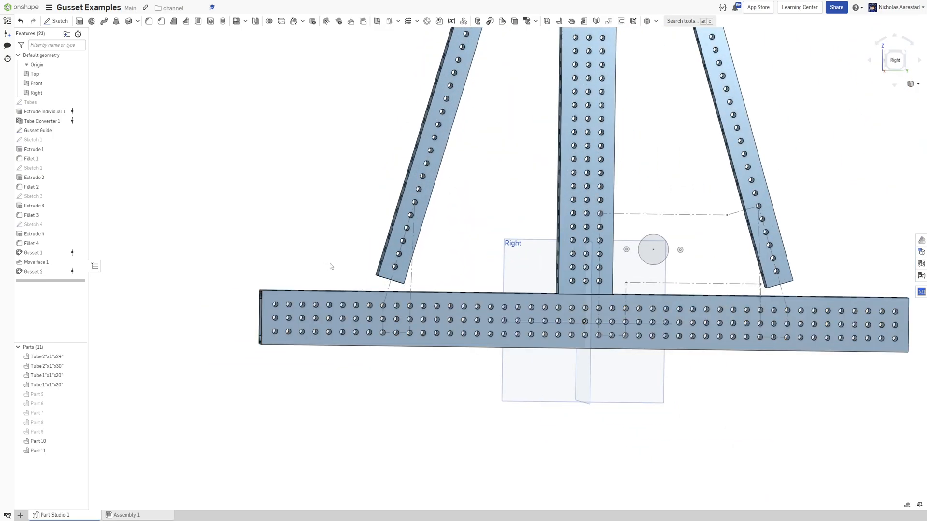
scroll(327, 262, down, 1)
Start a new Gusset and select a left-brace hole plus three holes on the horizontal tube.
click(656, 21)
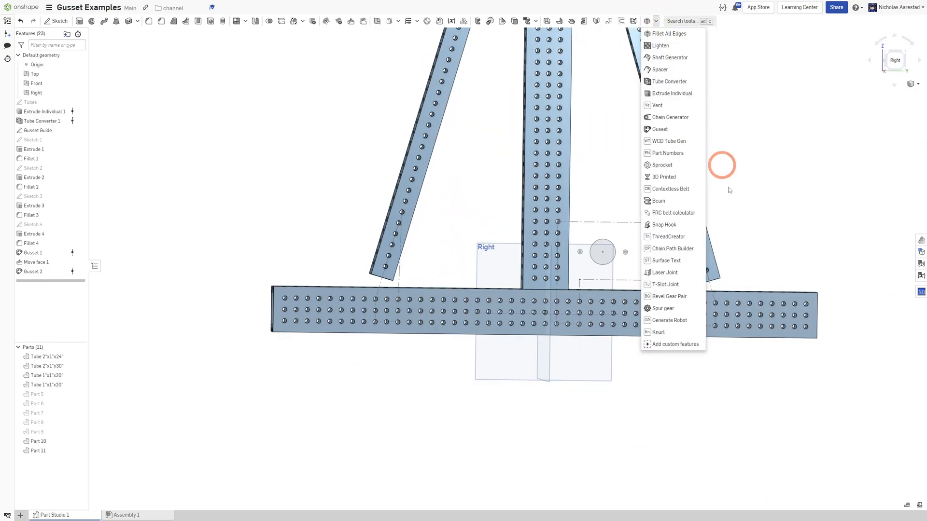
click(663, 134)
scroll(370, 303, up, 3)
right_drag(427, 145, 421, 140)
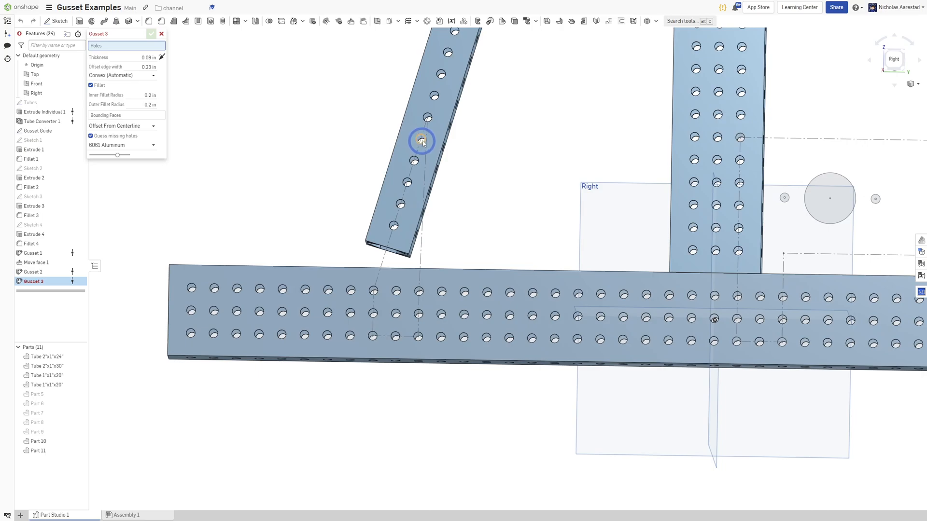
click(428, 115)
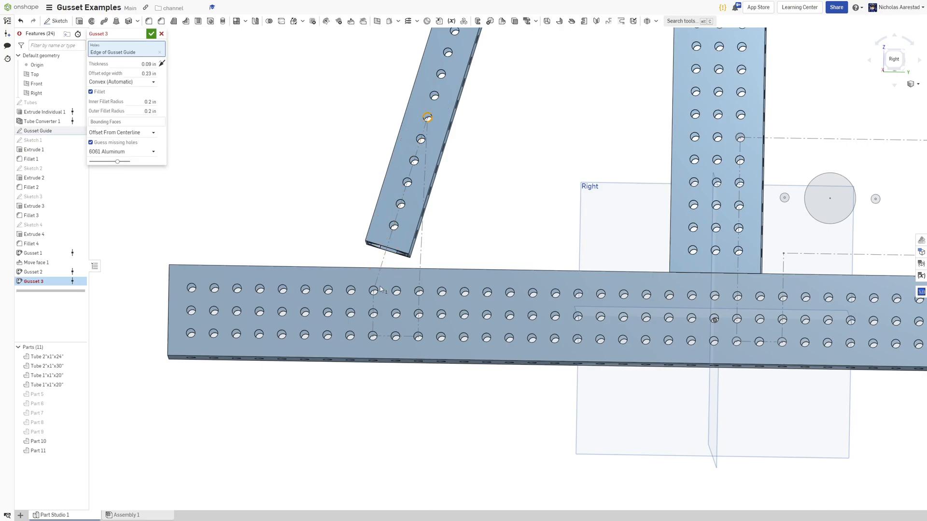
click(377, 339)
click(425, 336)
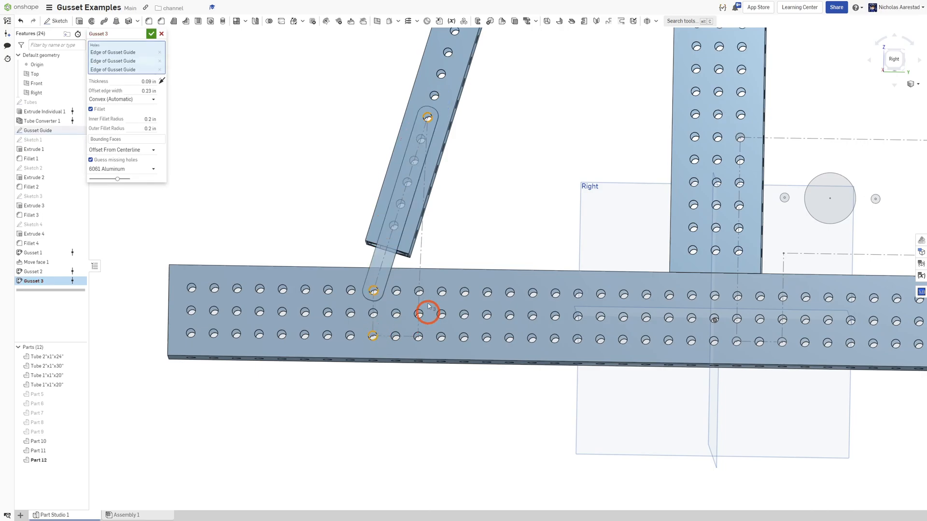
click(429, 314)
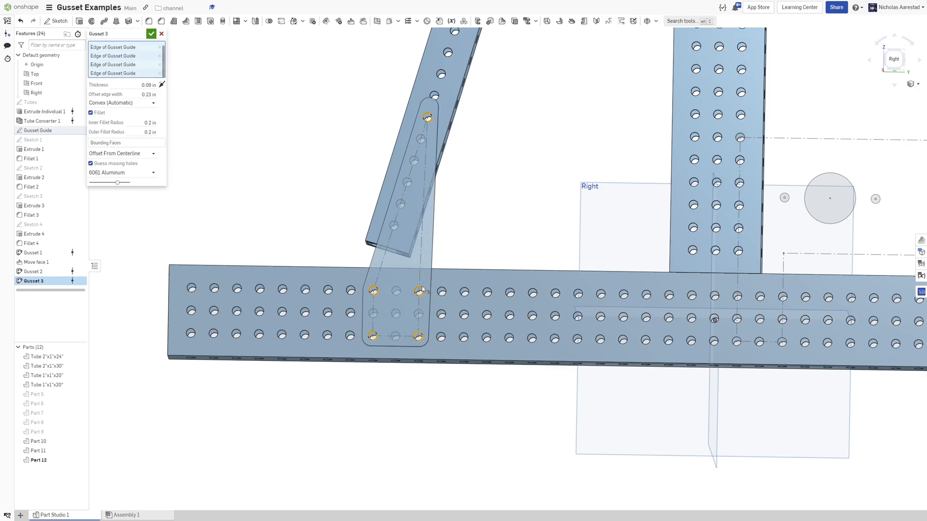
Add a higher hole on the left brace to the gusset selection.
scroll(417, 159, up, 5)
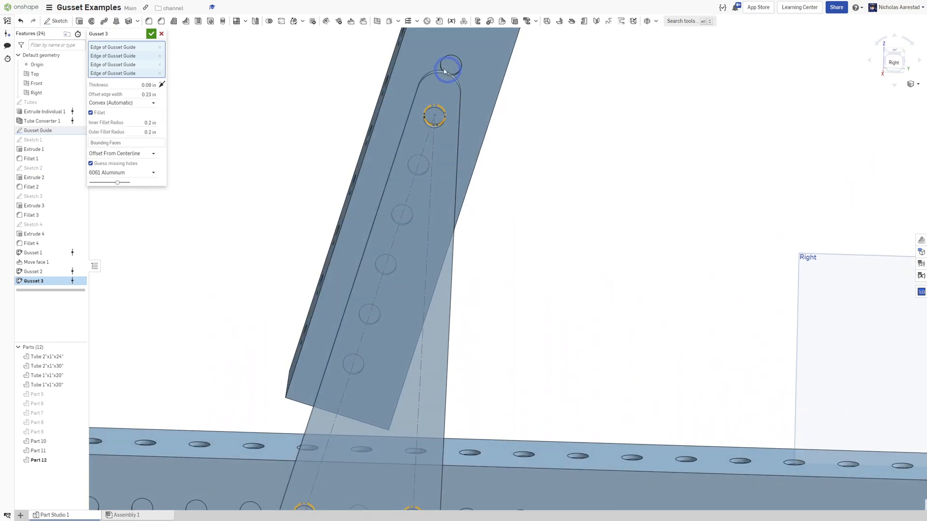
scroll(444, 75, down, 3)
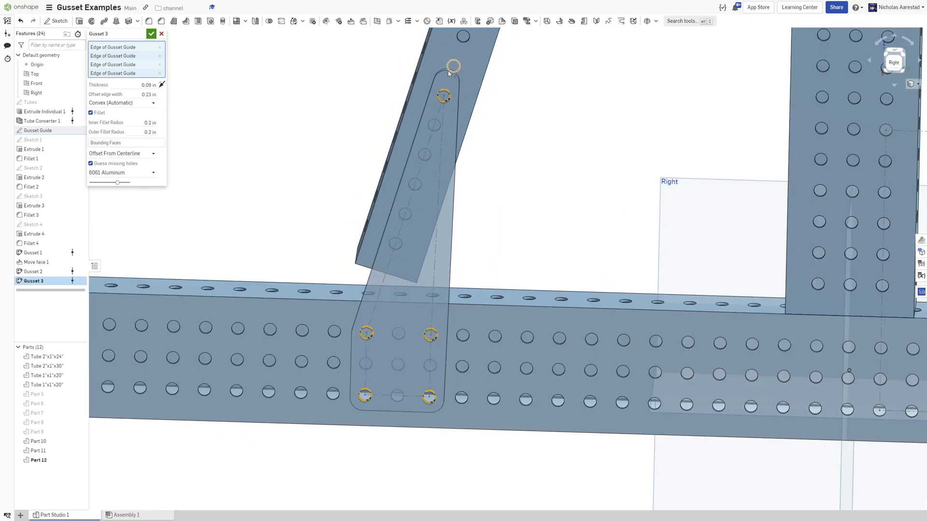
scroll(449, 73, up, 5)
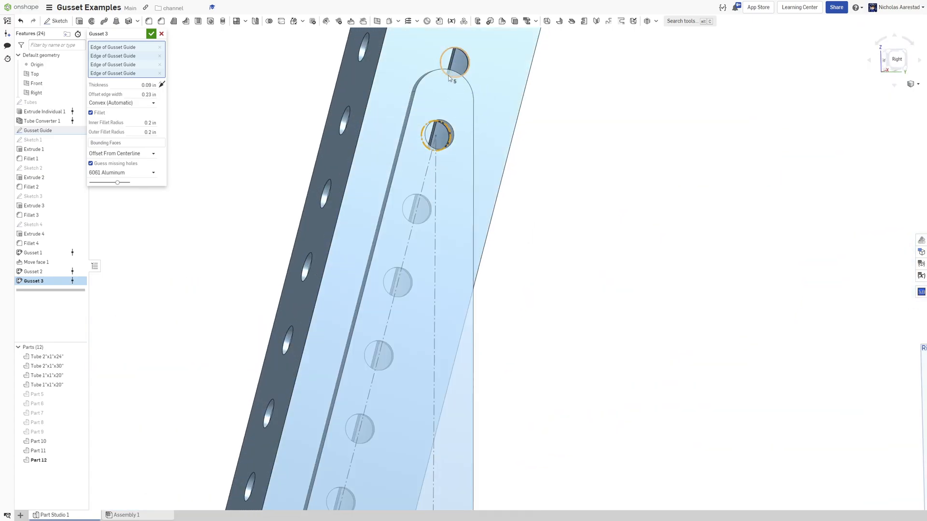
scroll(448, 77, down, 5)
scroll(439, 77, up, 2)
right_drag(433, 79, 445, 107)
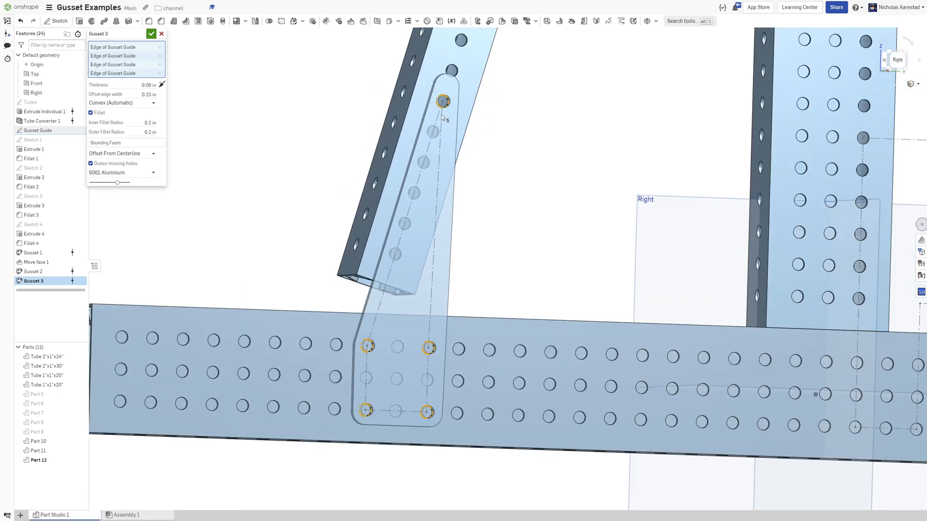
scroll(419, 180, up, 1)
click(445, 124)
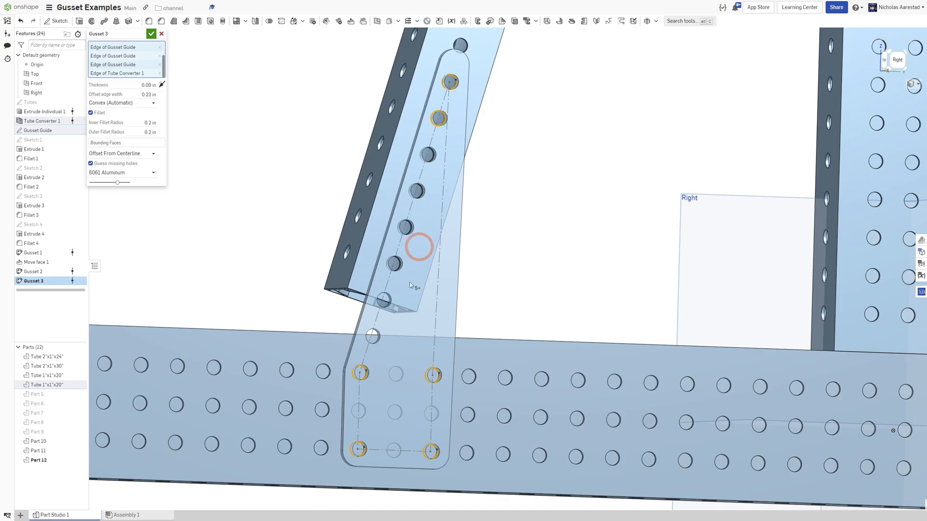
Add the middle holes on the horizontal tube to the selection and confirm the Gusset.
click(393, 370)
click(368, 412)
click(400, 411)
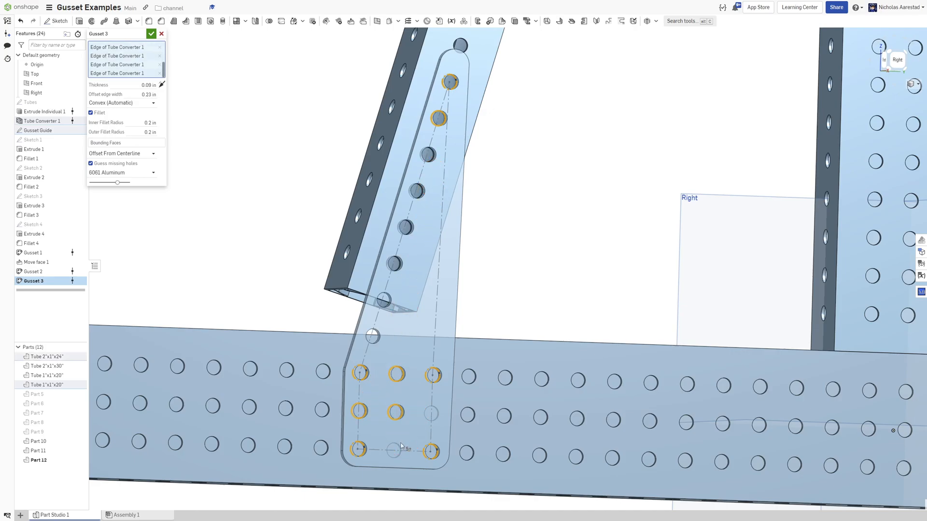
click(400, 439)
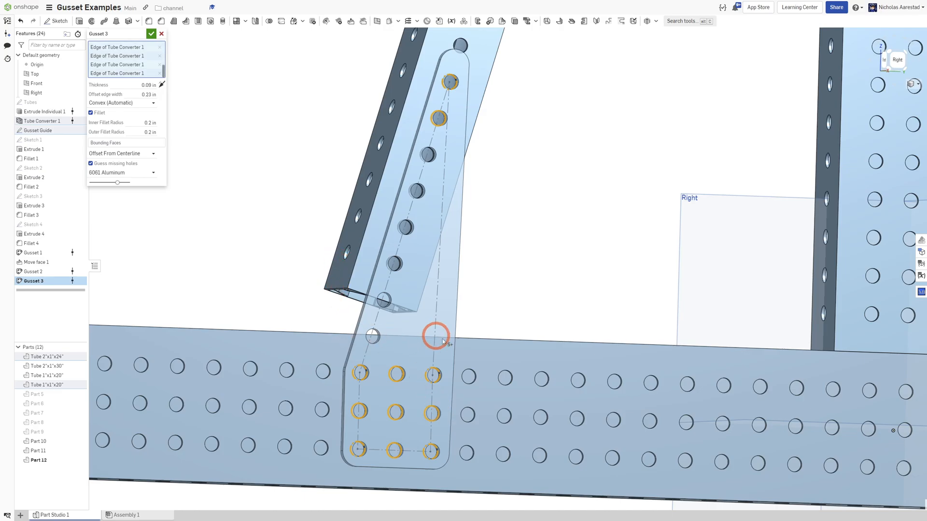
click(151, 34)
Delete the two unwanted hole faces from the new gusset plate with Heal.
scroll(389, 368, up, 5)
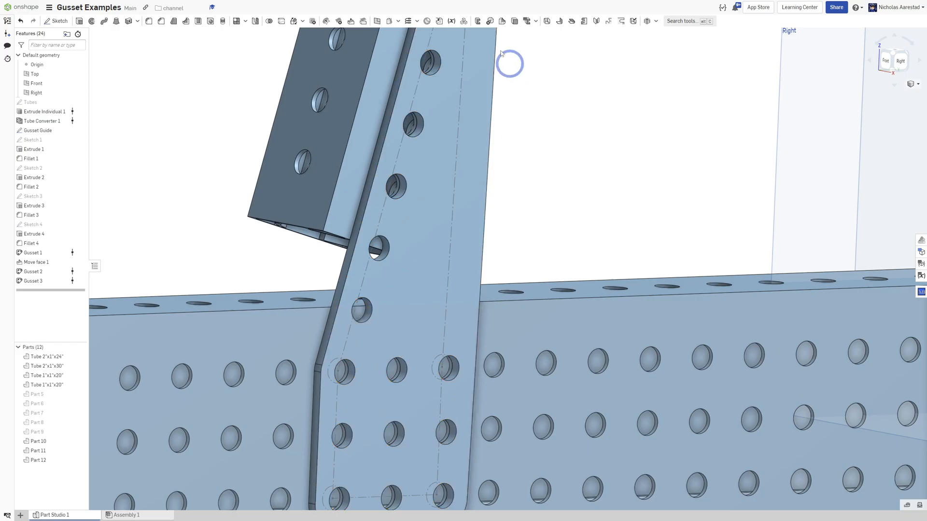
click(339, 22)
scroll(358, 335, up, 5)
click(379, 260)
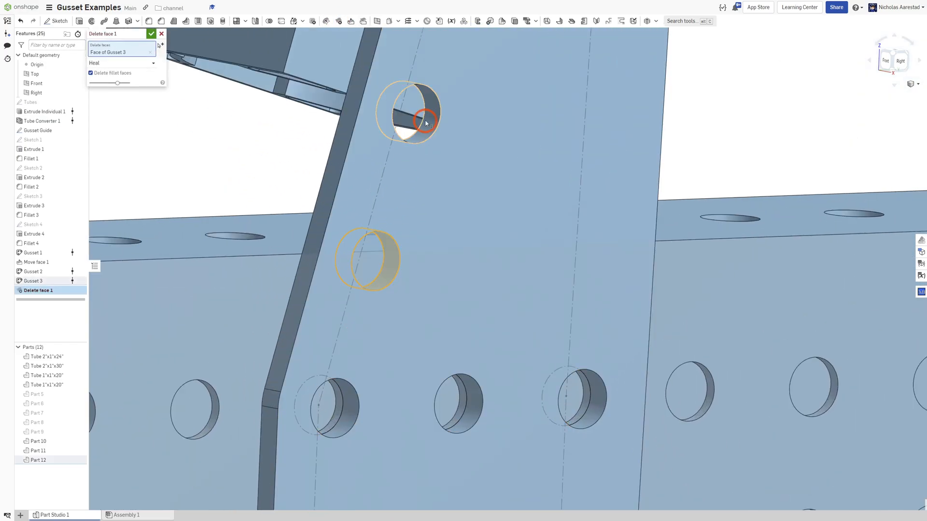
click(434, 118)
scroll(525, 300, down, 5)
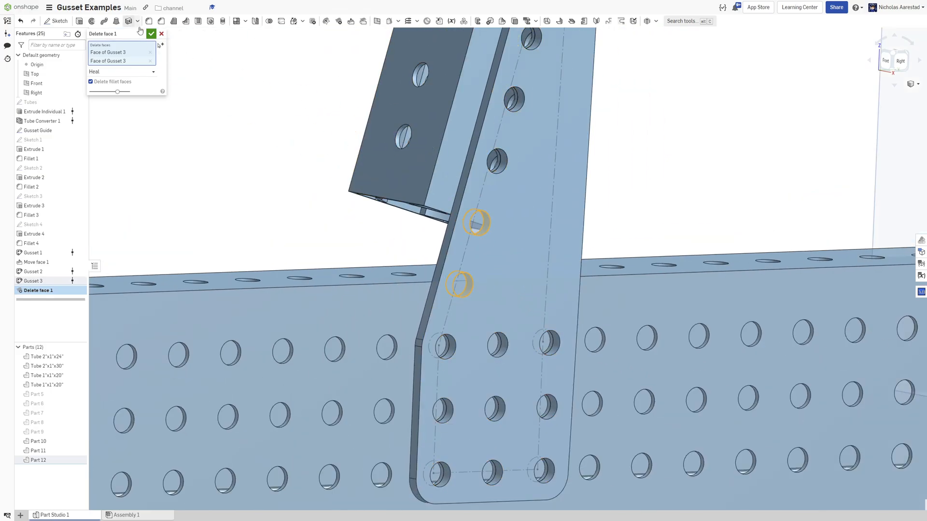
click(150, 36)
Start a sketch on the gusset plate and draw a circle centred on its top hole reaching the plate edge.
scroll(404, 258, down, 5)
right_drag(406, 251, 362, 237)
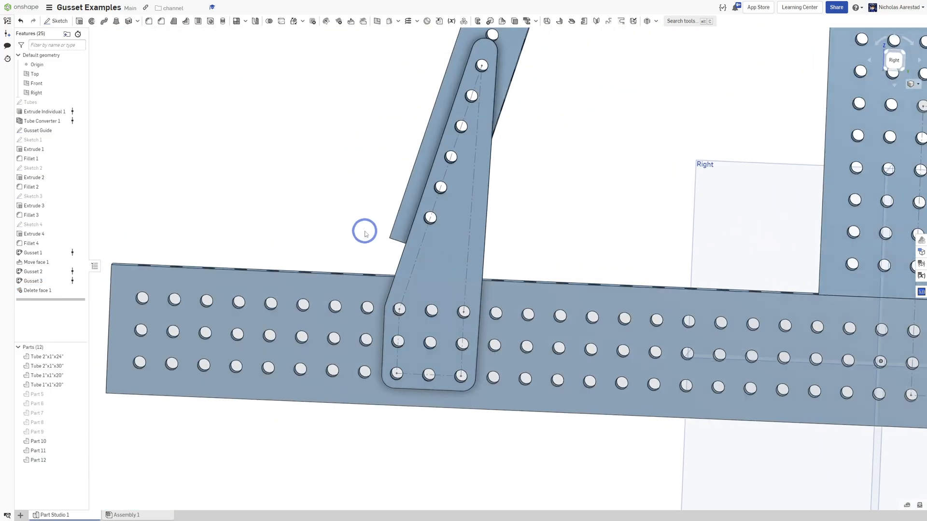
scroll(362, 241, down, 4)
scroll(439, 138, up, 6)
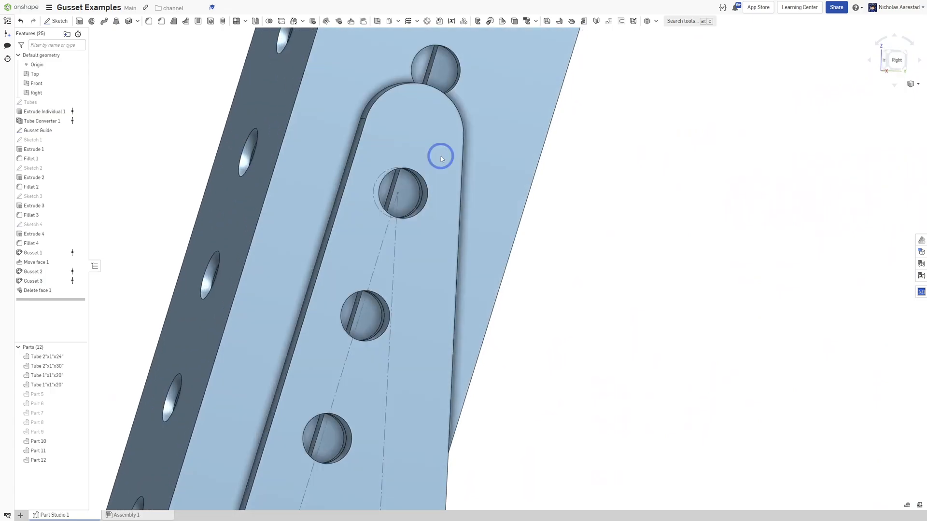
mouse_move(441, 157)
right_down()
mouse_move(420, 144)
mouse_move(430, 148)
right_up()
key(shift+s)
click(431, 148)
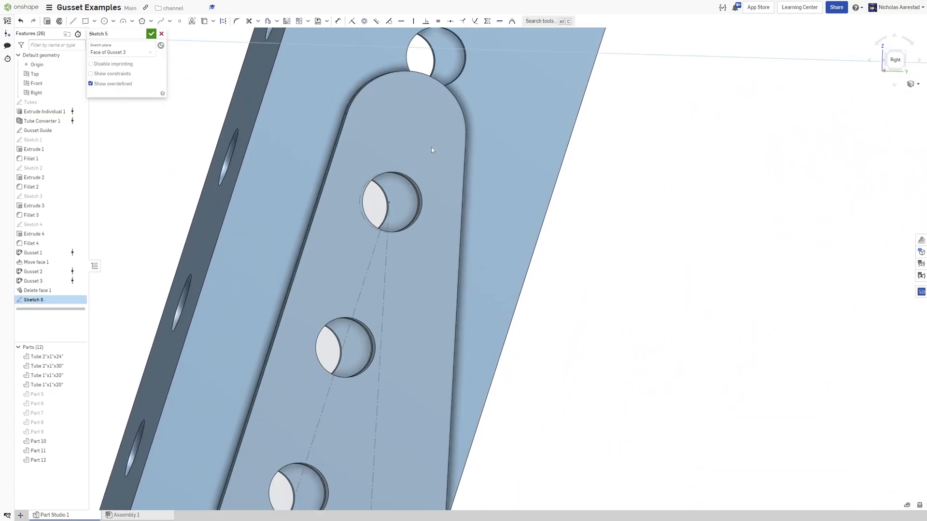
click(408, 177)
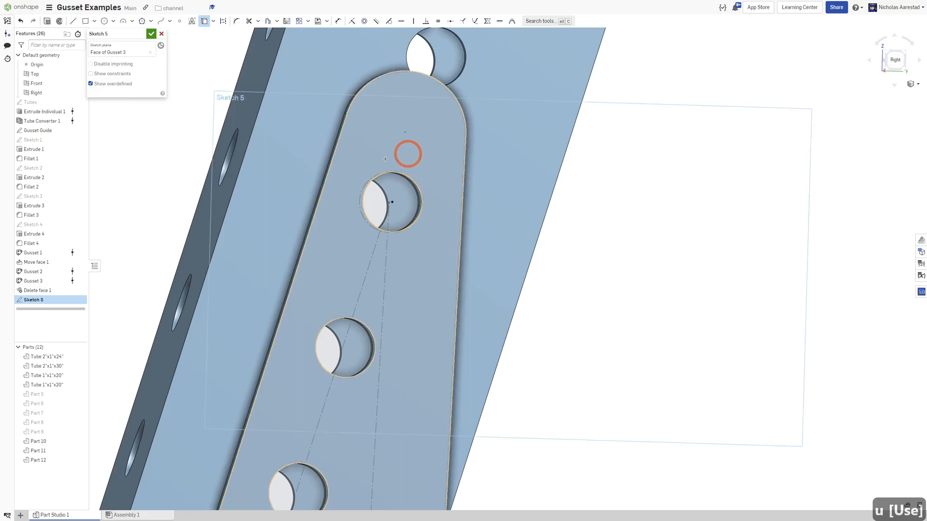
key(c)
click(395, 198)
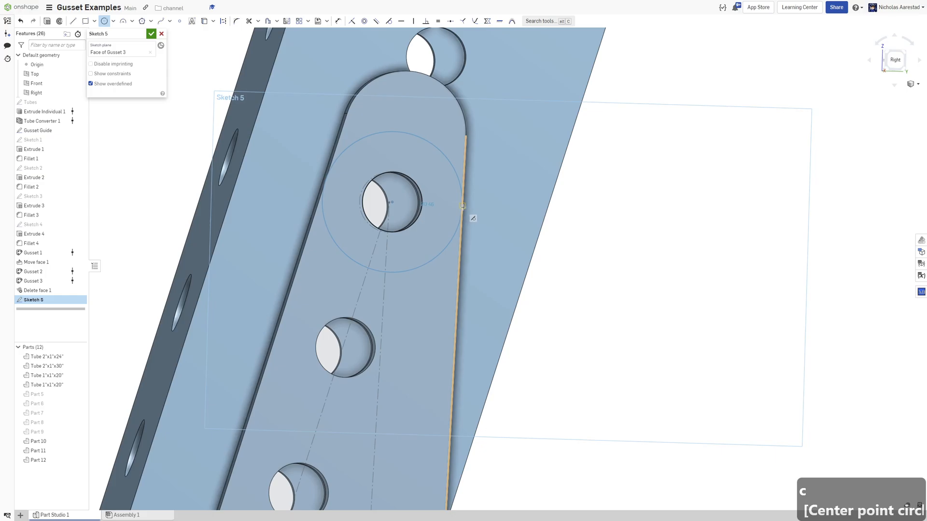
click(463, 206)
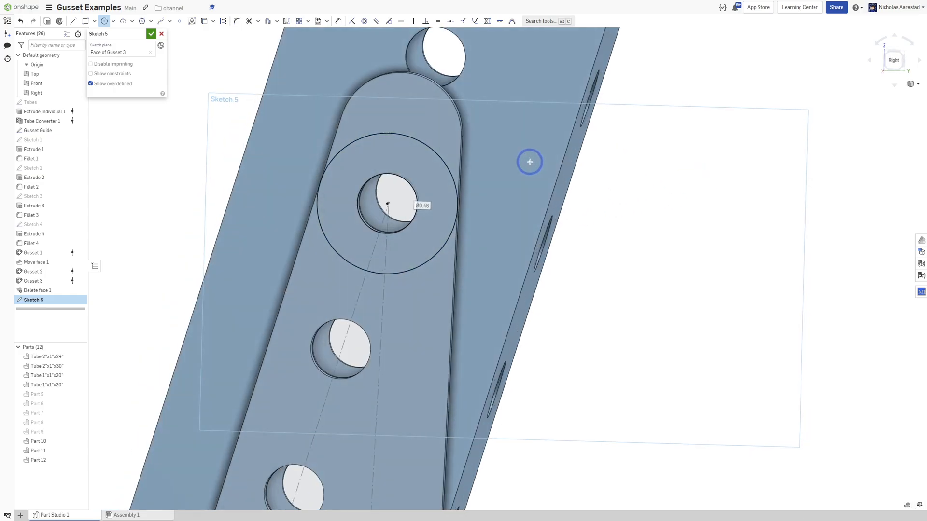
Project the plate's rounded end edges into the sketch and finish the sketch.
key(u)
click(414, 97)
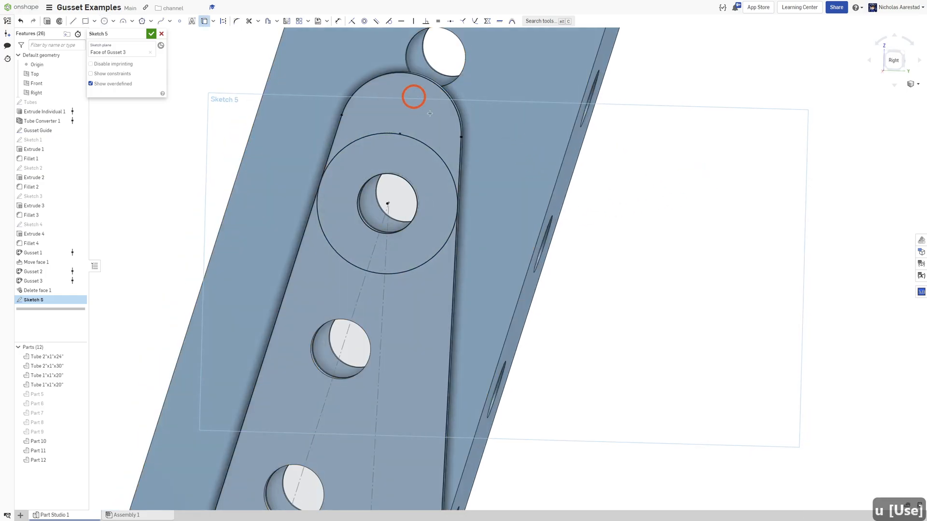
scroll(377, 98, down, 3)
click(333, 97)
click(153, 36)
Extrude-remove the region between the circle and the rounded end through all to trim the plate's tip.
key(shift+e)
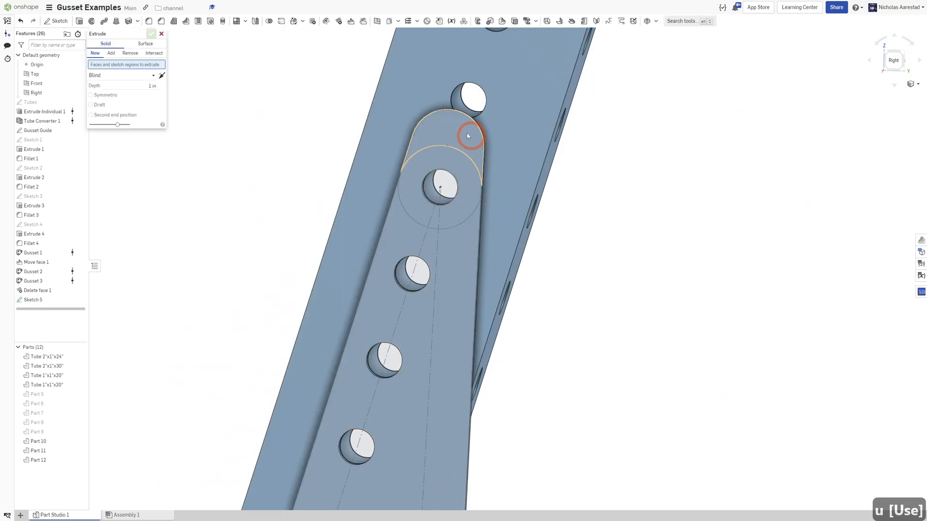
click(468, 134)
click(130, 54)
click(116, 81)
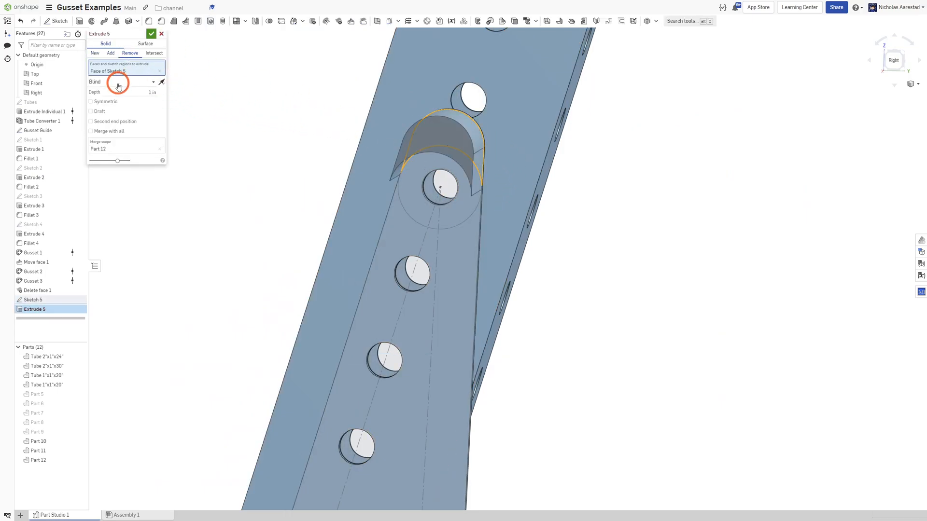
click(115, 139)
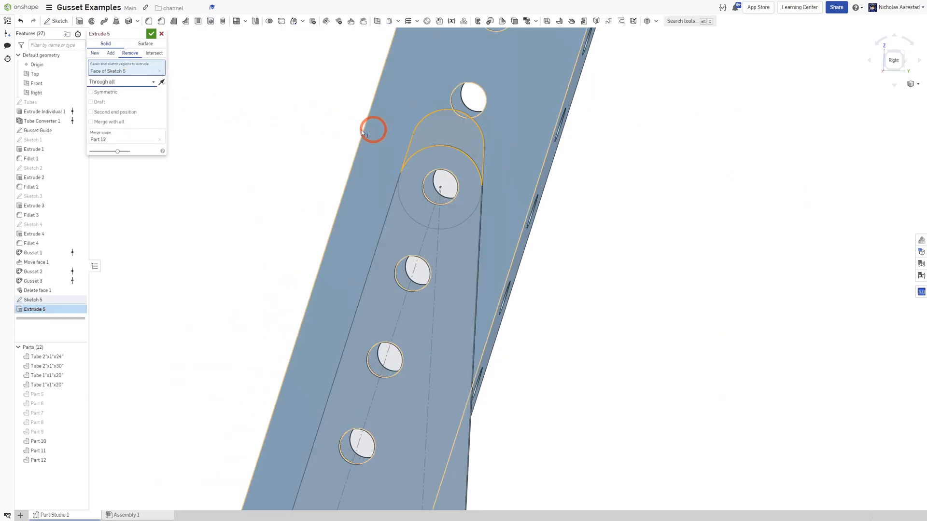
click(149, 33)
Inspect the trimmed gusset and the remaining joints of the frame.
scroll(410, 124, down, 6)
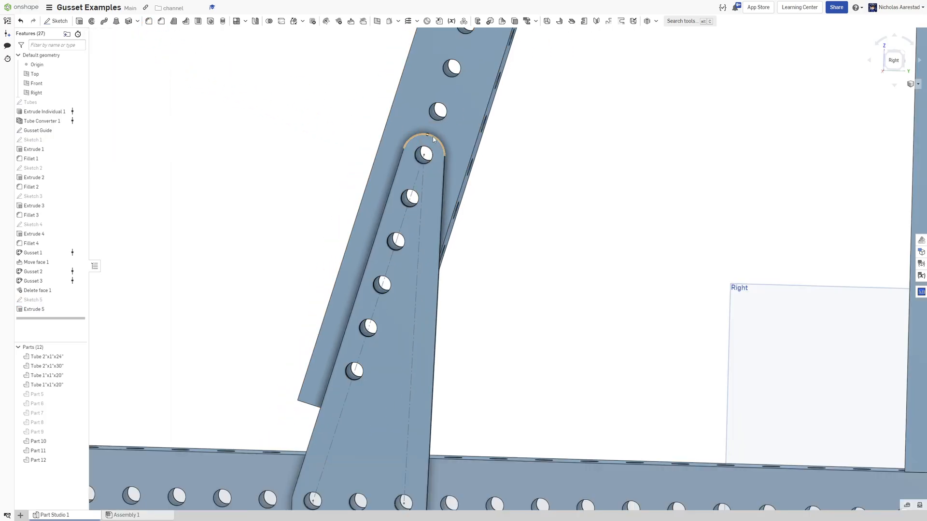
right_drag(453, 135, 411, 127)
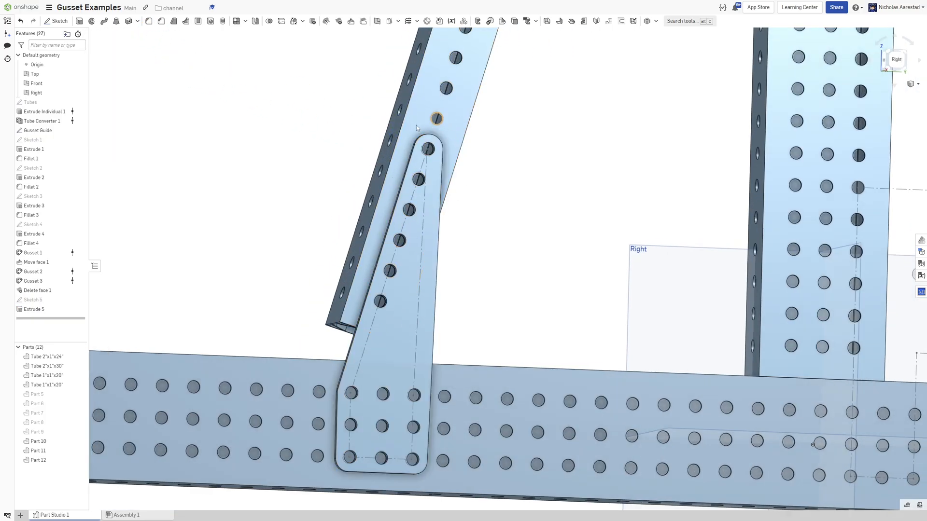
scroll(368, 305, down, 3)
right_drag(404, 200, 366, 239)
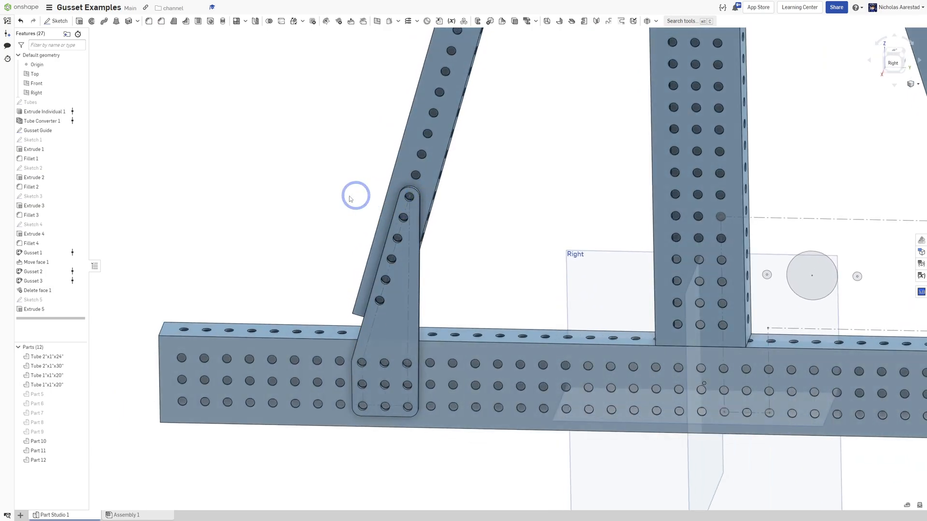
scroll(354, 198, down, 5)
scroll(476, 241, up, 4)
right_drag(476, 241, 564, 176)
scroll(629, 229, up, 3)
scroll(564, 177, down, 3)
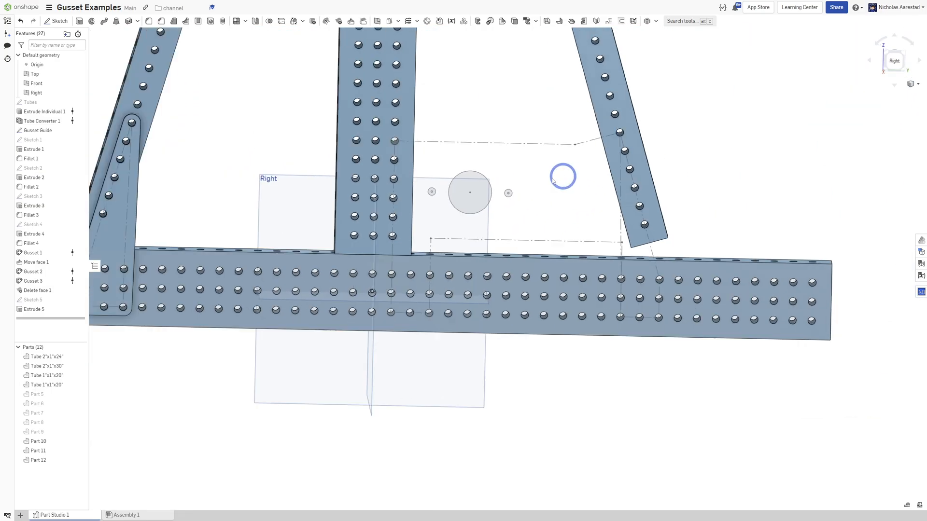
Start a Gusset feature and pick guide holes on the vertical tube and the horizontal tube beneath it.
click(655, 21)
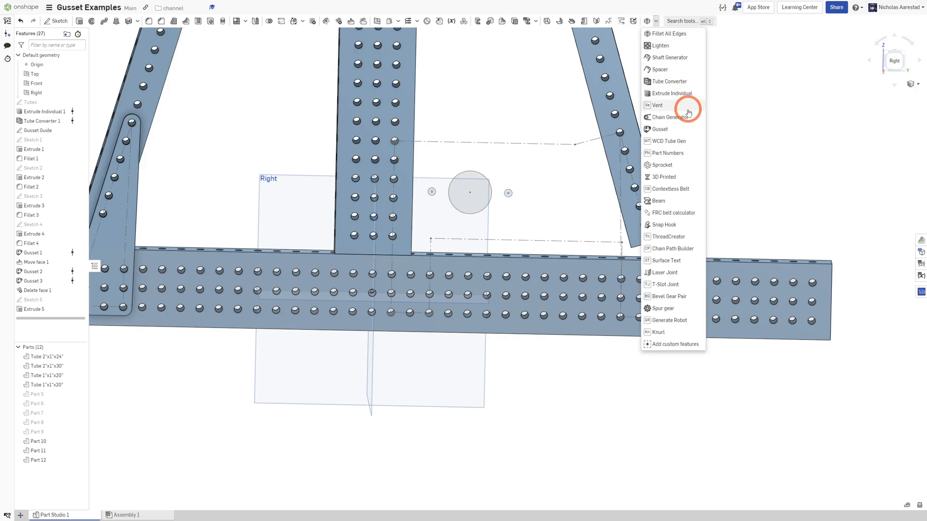
click(676, 126)
scroll(475, 217, up, 3)
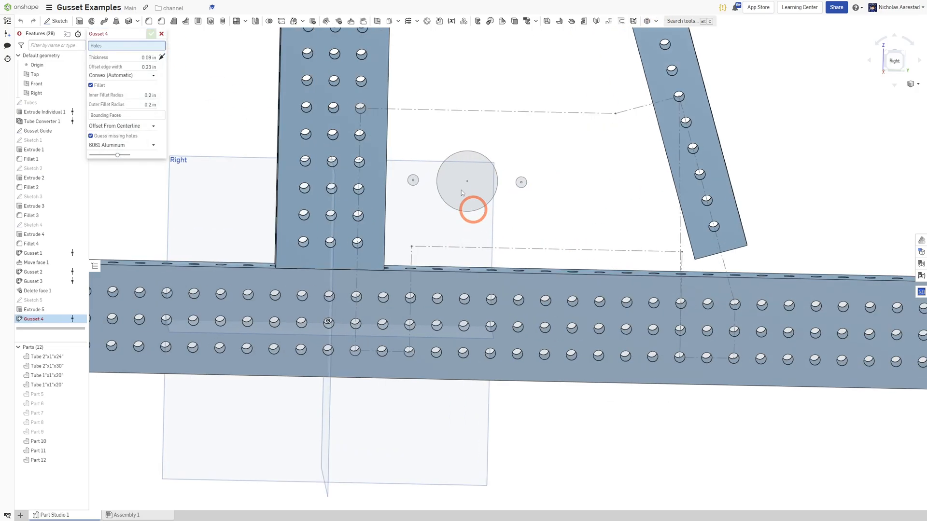
click(361, 107)
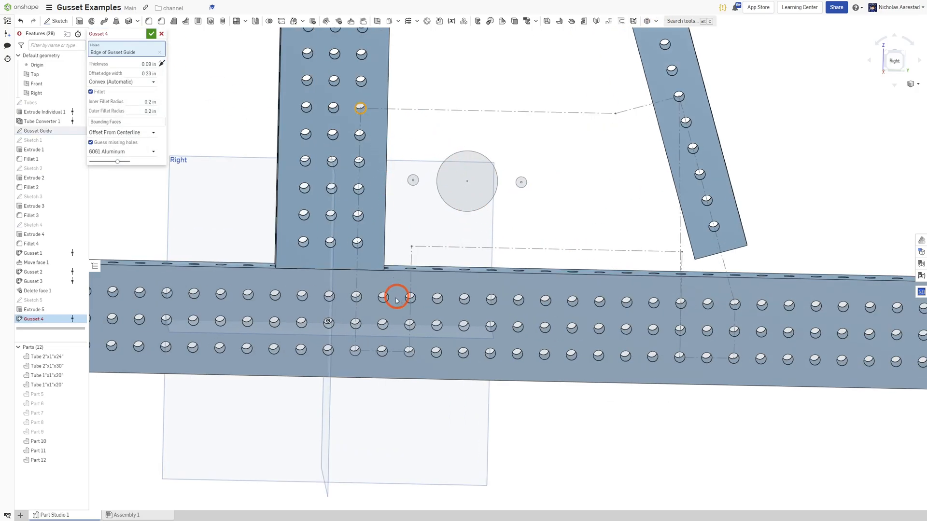
click(359, 349)
click(410, 352)
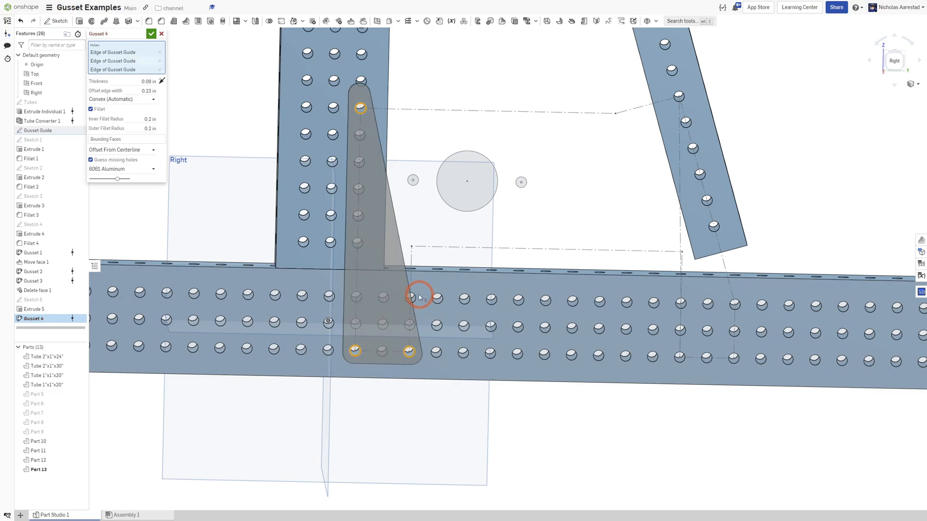
click(418, 297)
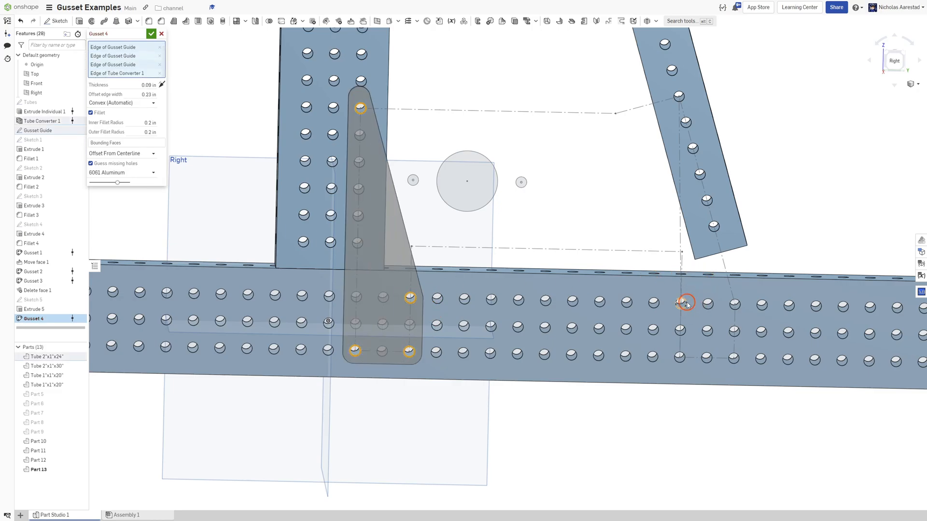
Add holes on the horizontal tube's right joint and on the diagonal tube to the gusset's hole selection.
click(685, 303)
click(681, 357)
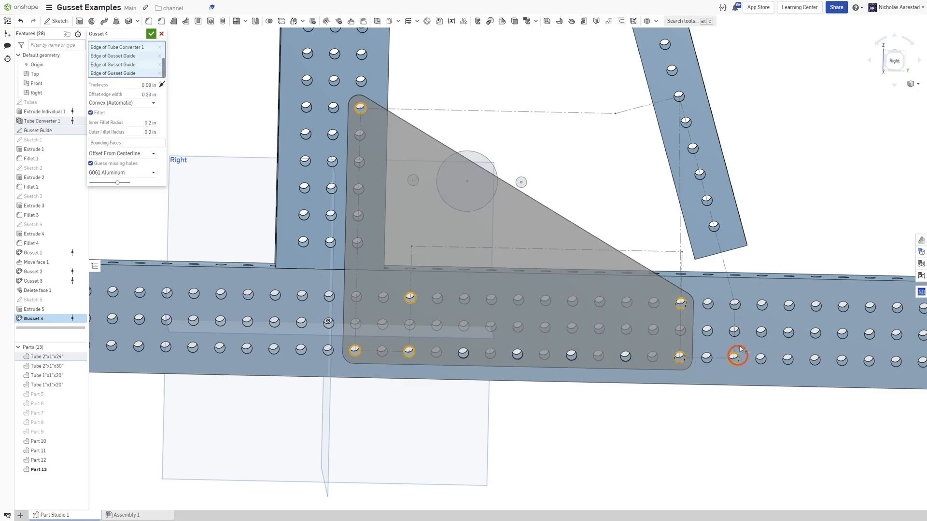
click(737, 357)
click(714, 225)
click(679, 96)
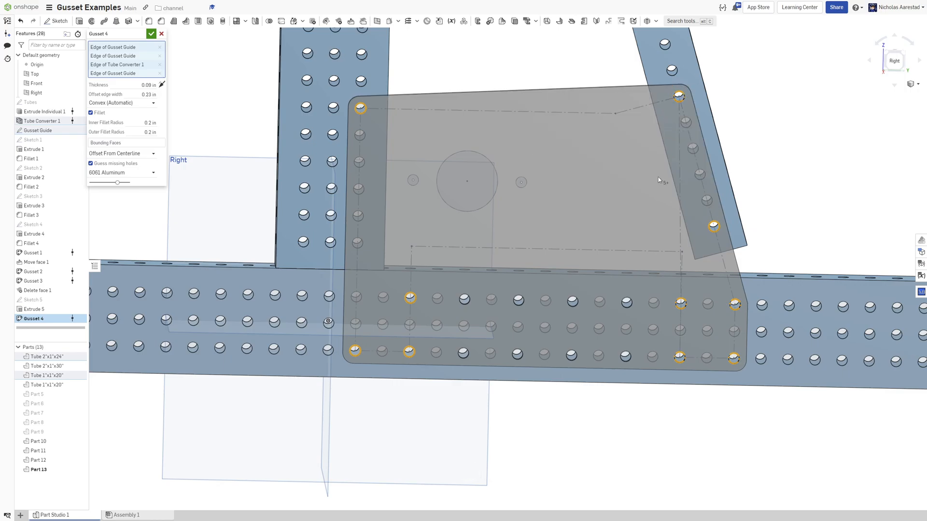
Add the small hole beside the large circle to the gusset and confirm the feature.
scroll(649, 198, down, 3)
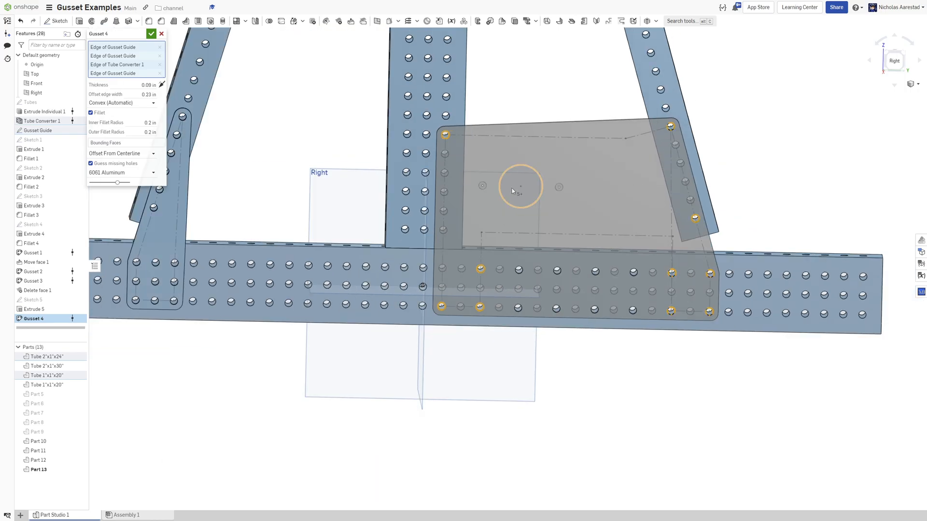
click(484, 181)
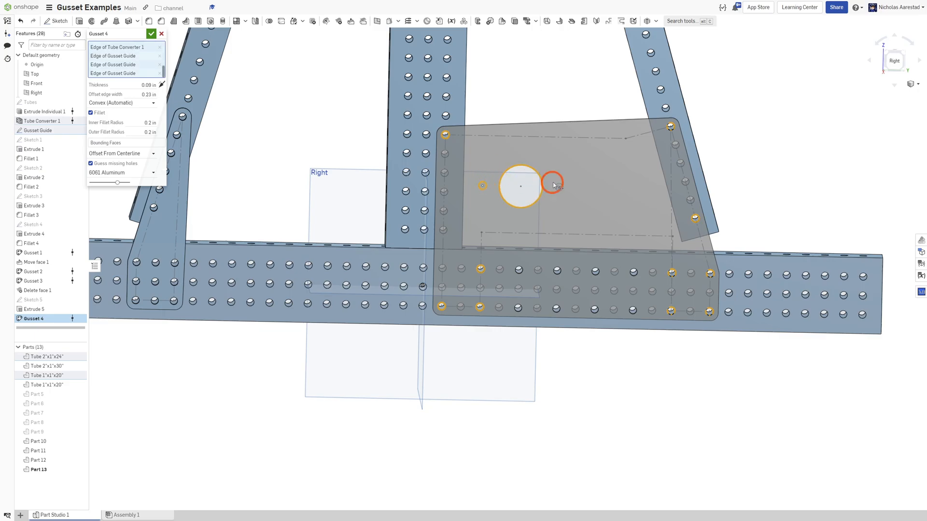
scroll(555, 207, down, 3)
scroll(587, 222, up, 4)
right_drag(586, 221, 626, 303)
scroll(626, 305, up, 3)
scroll(626, 305, up, 2)
scroll(498, 251, down, 3)
right_drag(498, 252, 333, 199)
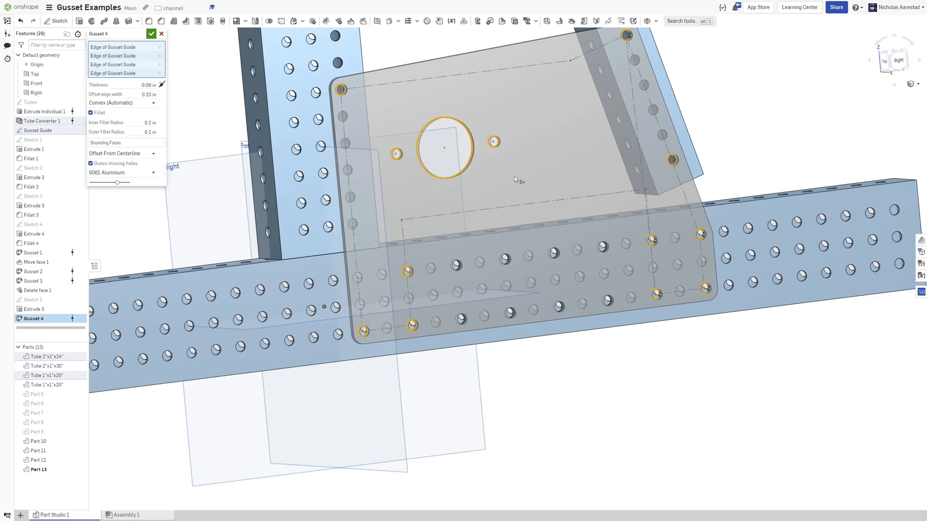
click(151, 33)
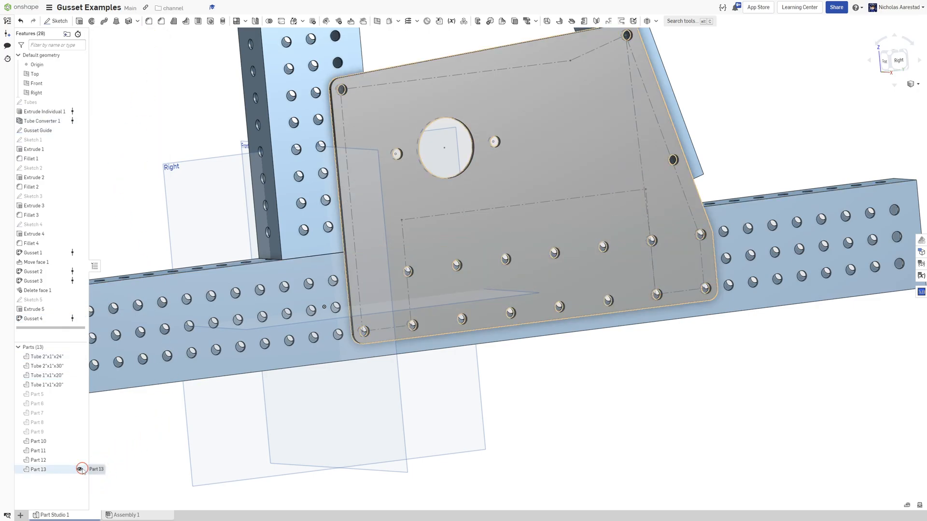
Hide the new gusset plate, start another Gusset feature and set its offset edge mode to Select Lines.
click(81, 470)
scroll(518, 409, up, 2)
click(656, 21)
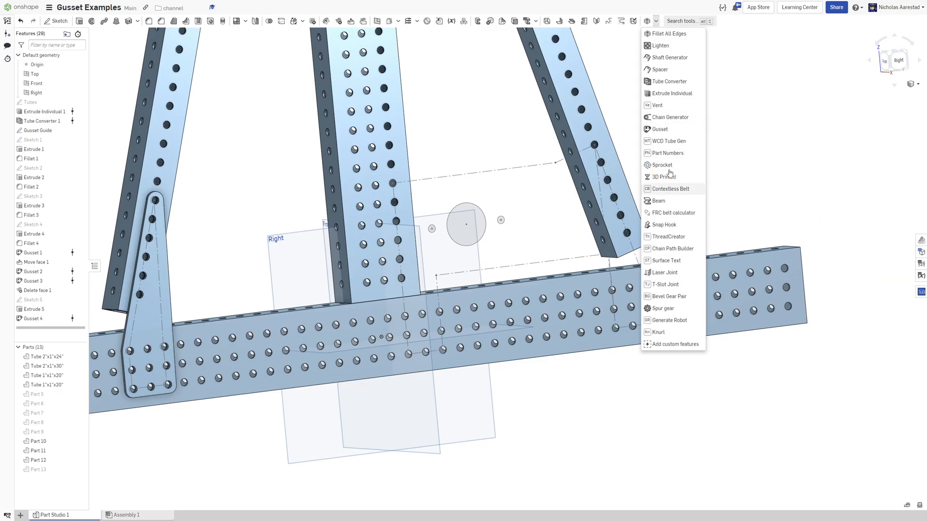
click(649, 129)
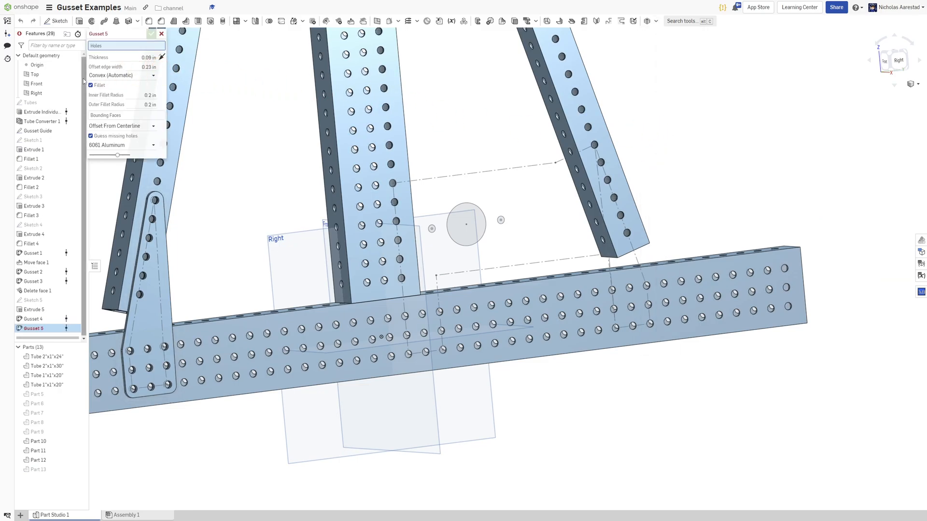
click(122, 75)
click(116, 103)
scroll(485, 218, up, 1)
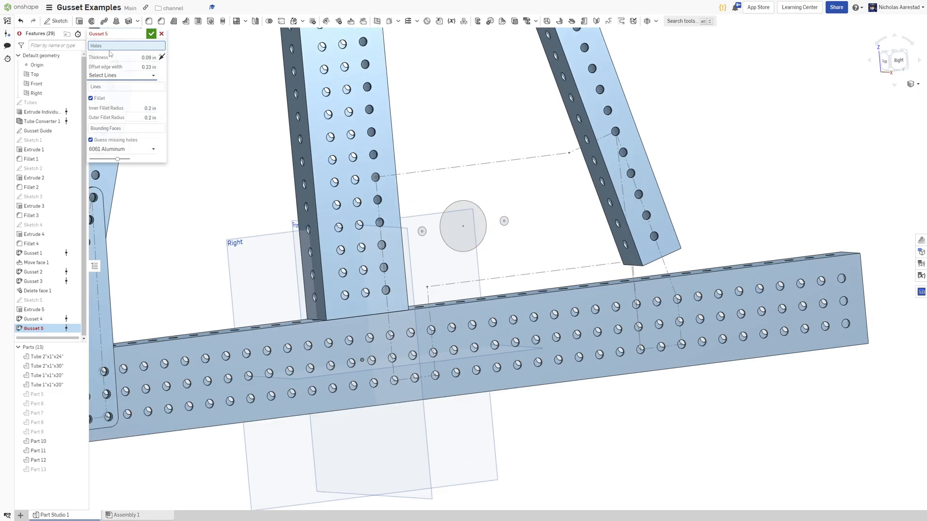
scroll(427, 199, up, 2)
Select guide holes on the vertical, horizontal and diagonal tubes plus the holes around the large circle.
click(357, 164)
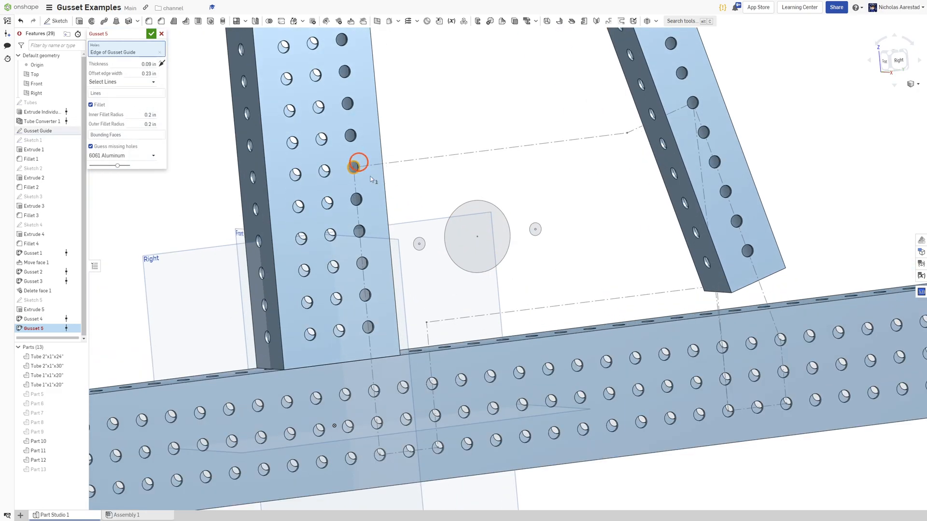
click(445, 448)
click(440, 448)
click(432, 384)
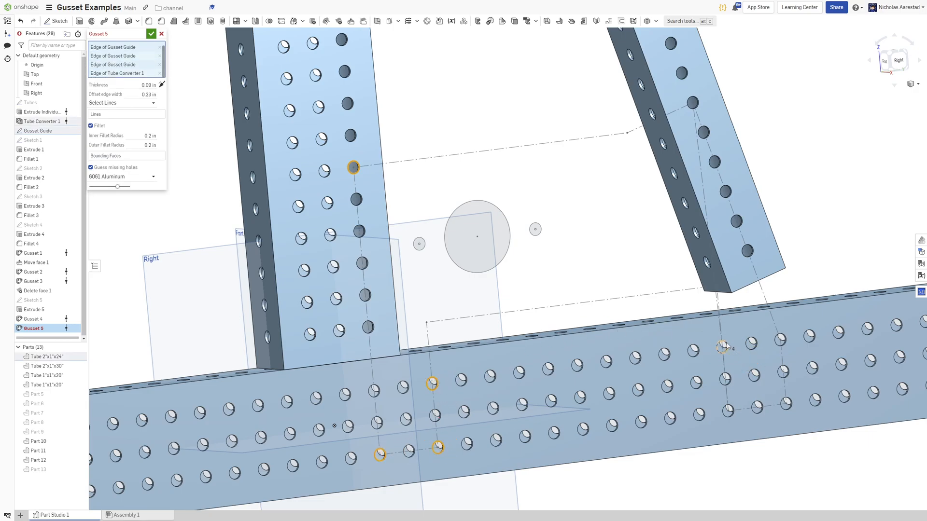
click(782, 338)
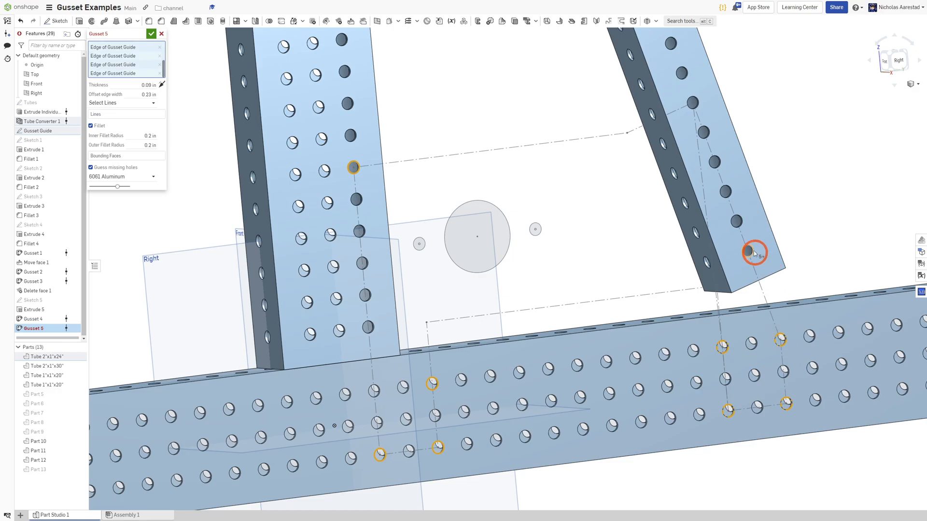
click(694, 103)
scroll(378, 187, down, 2)
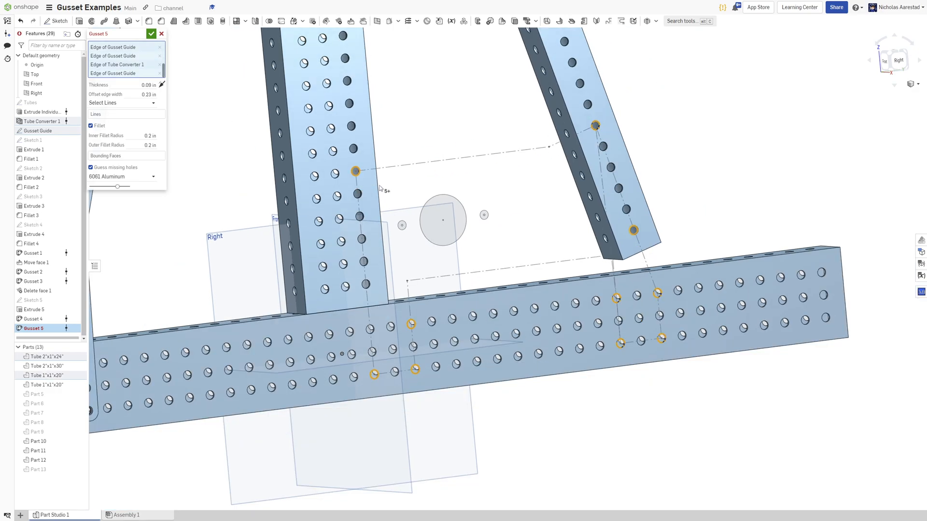
click(402, 225)
click(430, 202)
click(484, 215)
Pick the gusset guide sketch lines as the offset edge lines for the plate outline.
click(154, 114)
click(410, 162)
click(364, 197)
click(356, 186)
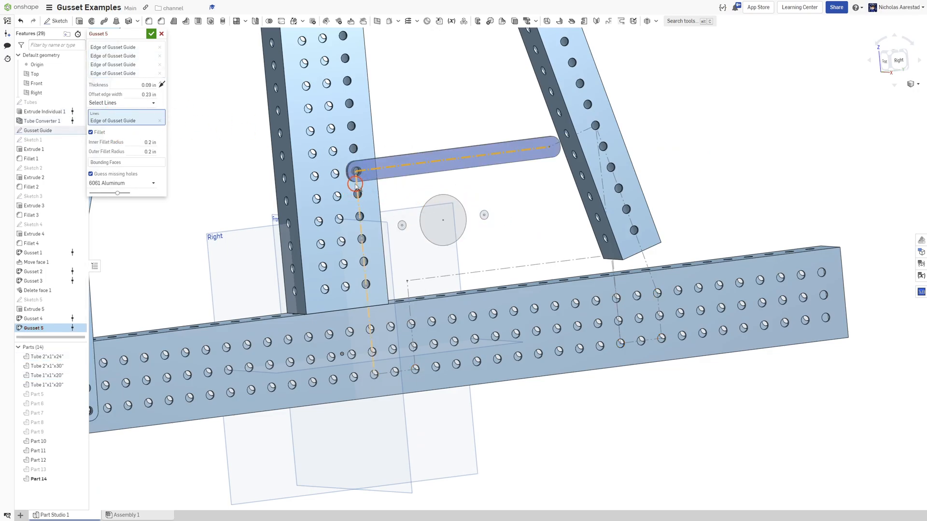
click(394, 370)
click(414, 356)
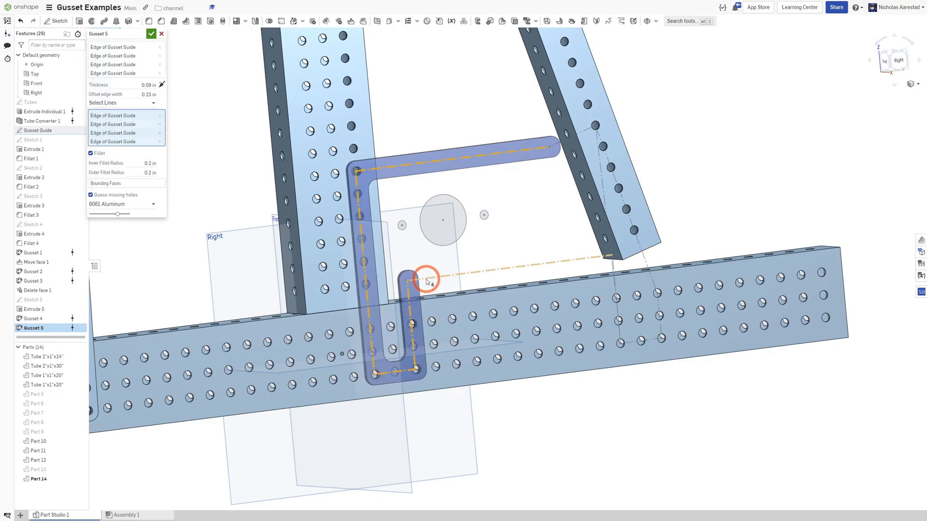
click(629, 275)
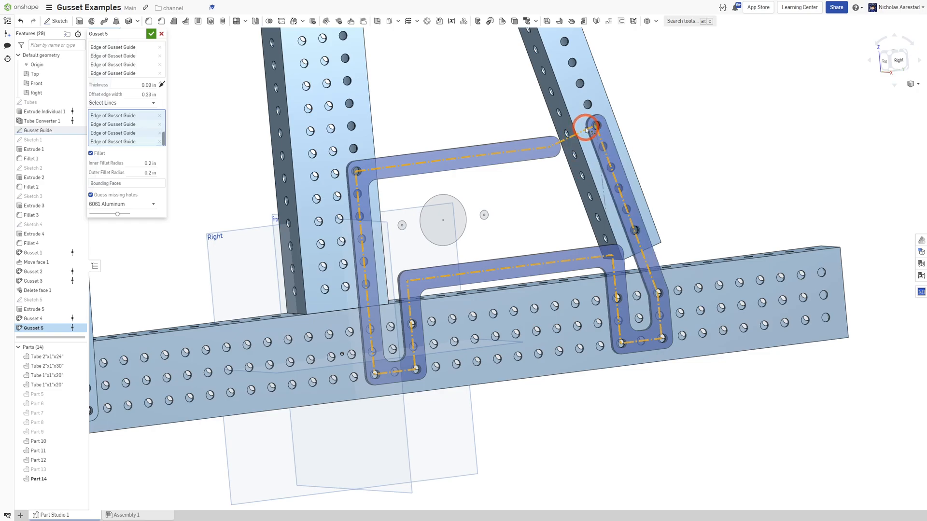
Add two more holes on the vertical and diagonal tubes to the gusset and confirm it.
scroll(484, 304, up, 2)
scroll(392, 254, down, 1)
right_drag(392, 254, 374, 242)
click(117, 55)
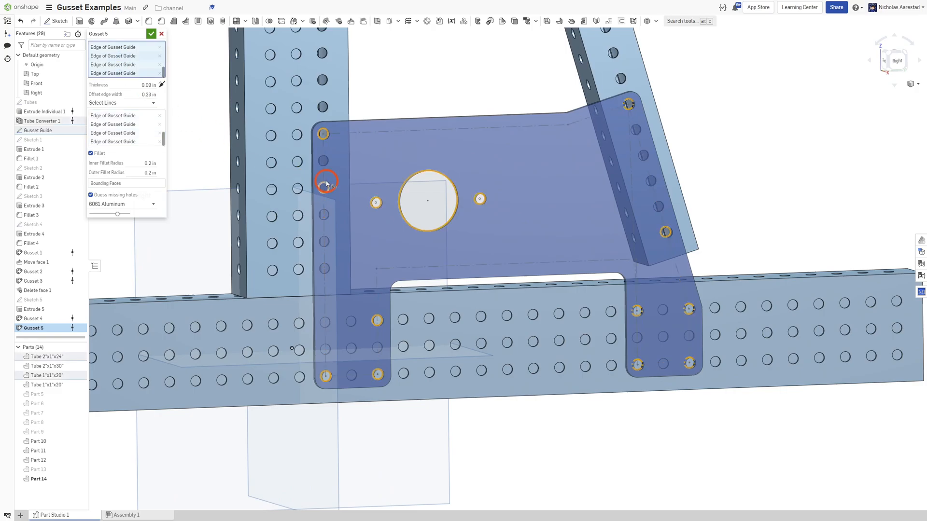
scroll(329, 180, up, 2)
click(321, 153)
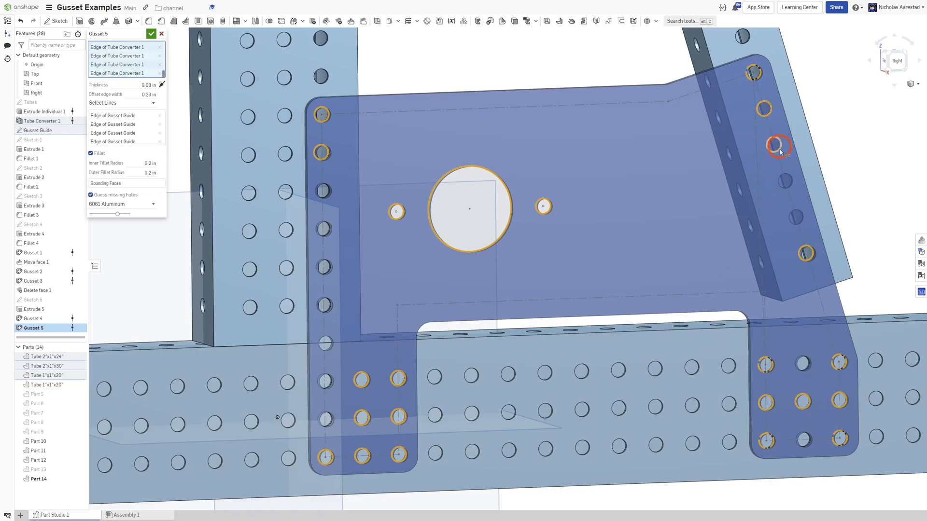
click(787, 177)
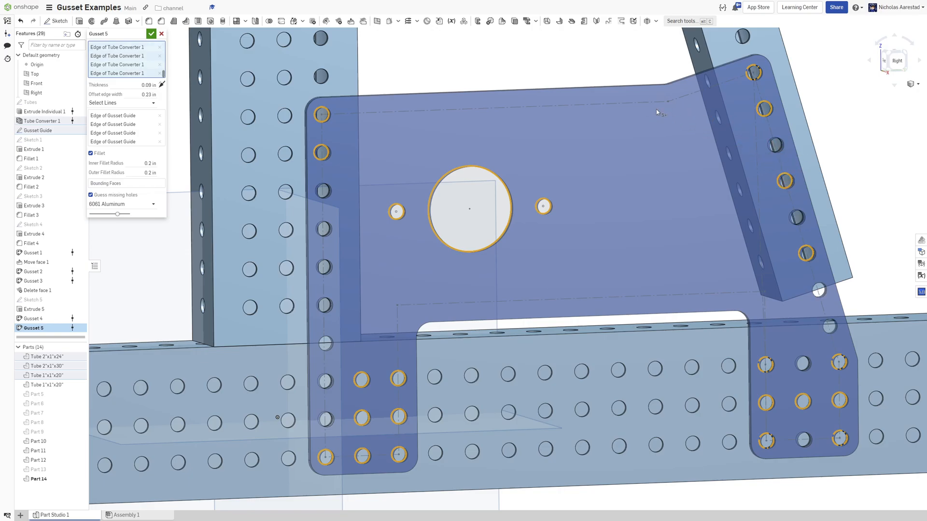
scroll(657, 109, down, 4)
right_drag(802, 193, 748, 151)
scroll(700, 119, up, 3)
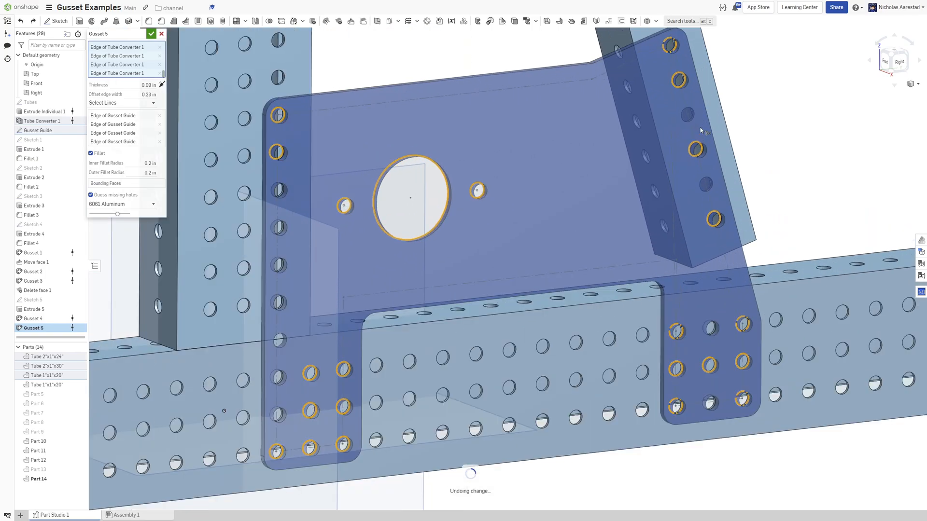
scroll(701, 161, down, 3)
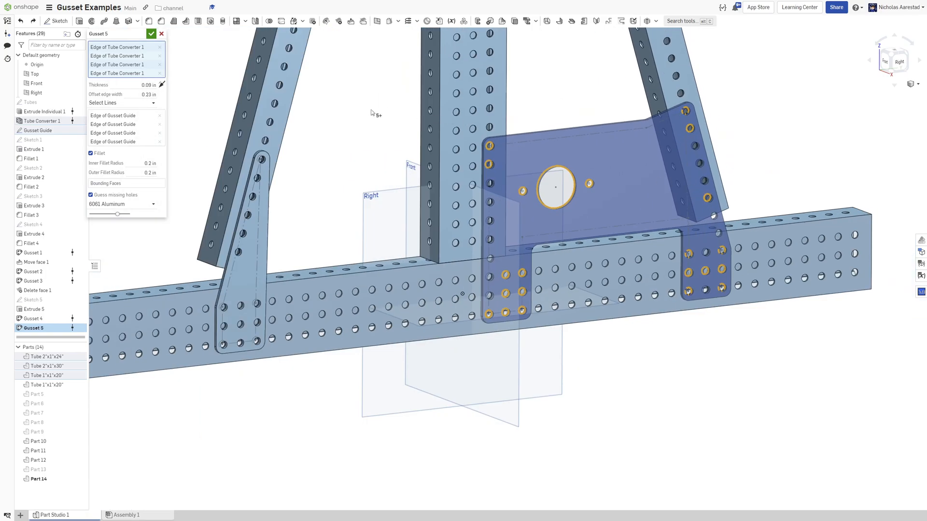
click(154, 35)
Inspect the new gusset plate from different angles and zoom levels.
scroll(755, 181, up, 3)
right_drag(755, 182, 666, 228)
scroll(667, 212, down, 3)
right_drag(669, 193, 682, 208)
scroll(675, 175, up, 3)
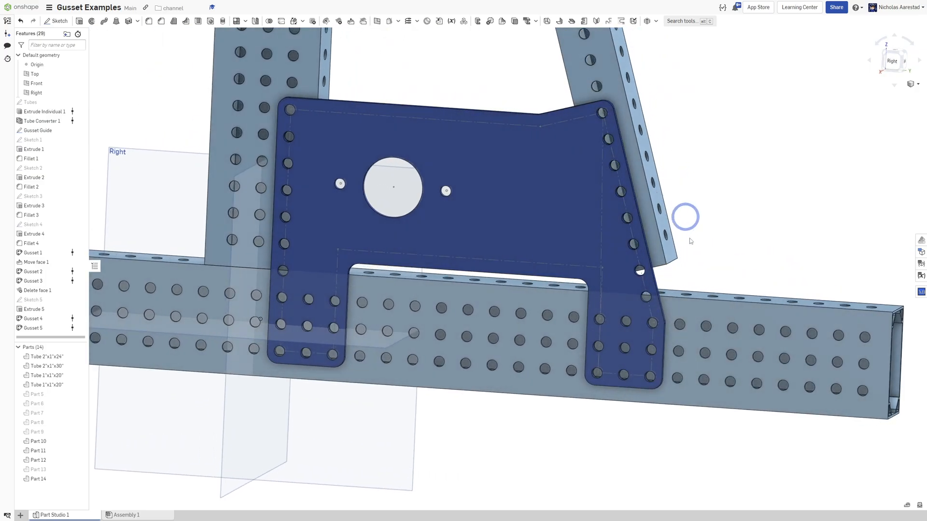
scroll(702, 218, down, 3)
scroll(700, 220, up, 2)
scroll(483, 183, down, 2)
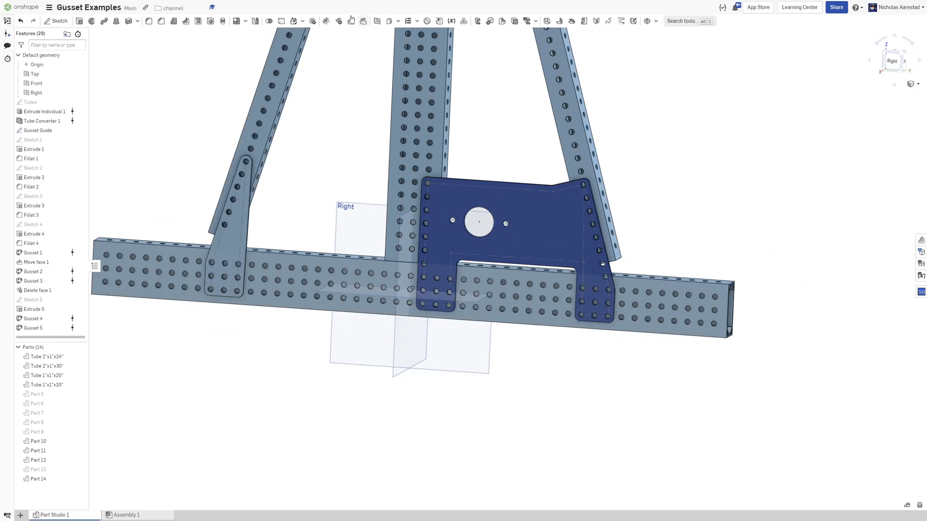
Offset the gusset's angled outer edge face by 0.25 in with Move face.
click(350, 22)
scroll(635, 258, up, 5)
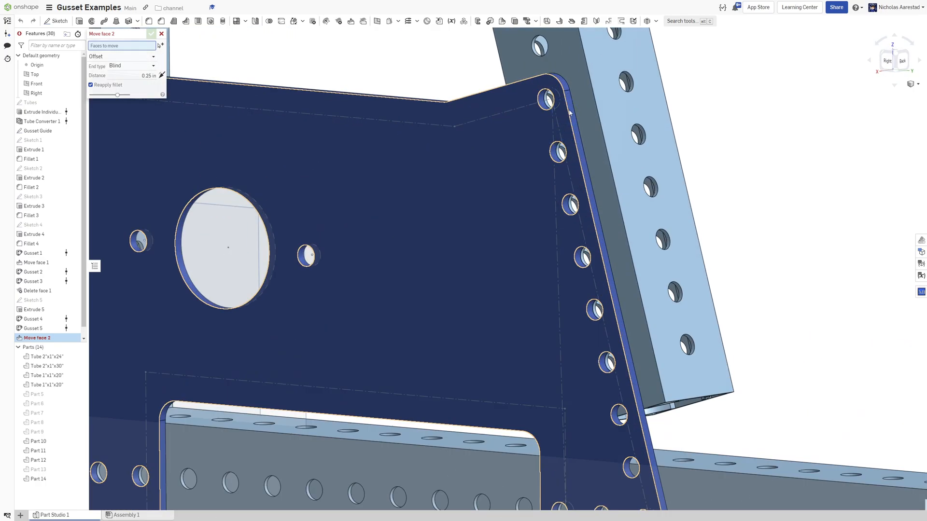
click(564, 105)
right_drag(563, 107, 607, 108)
scroll(607, 109, down, 3)
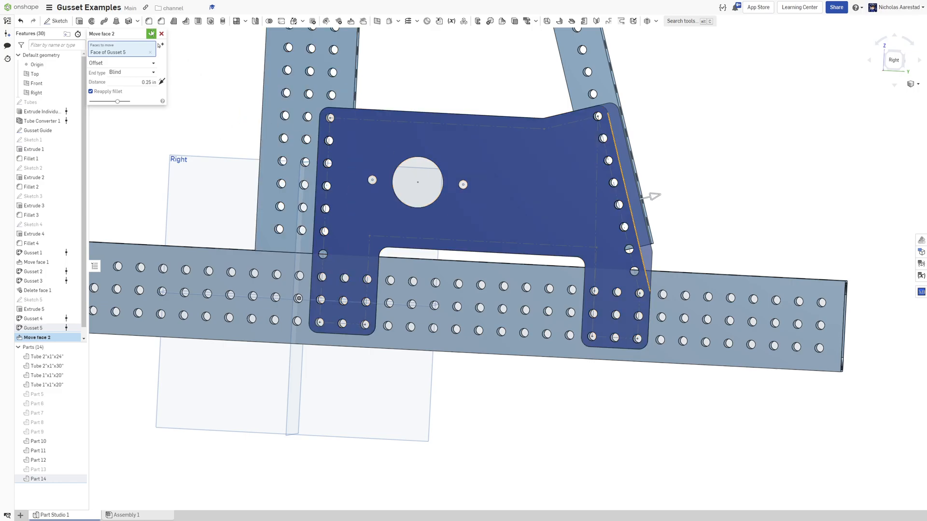
click(151, 33)
Delete three hole faces from the gusset plate with Heal, keeping fillet faces deleted.
click(342, 21)
scroll(322, 264, up, 5)
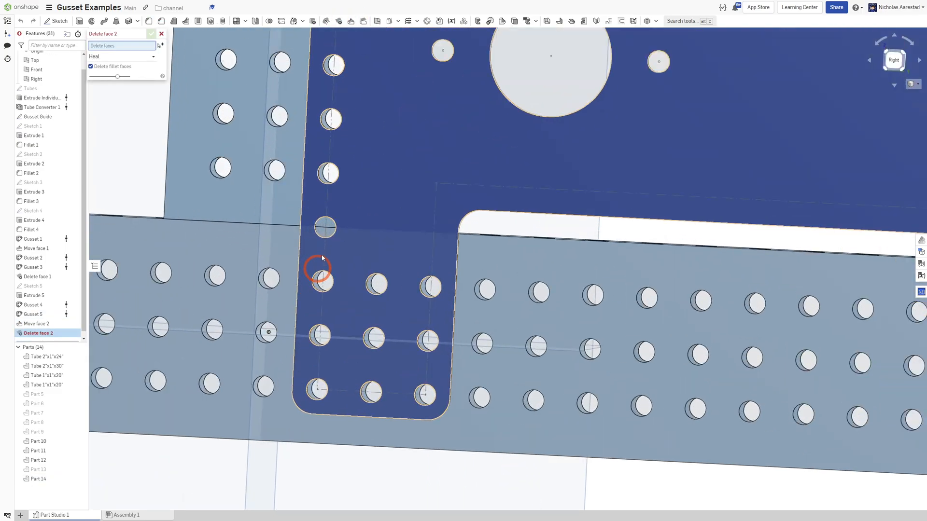
scroll(322, 264, up, 5)
click(359, 230)
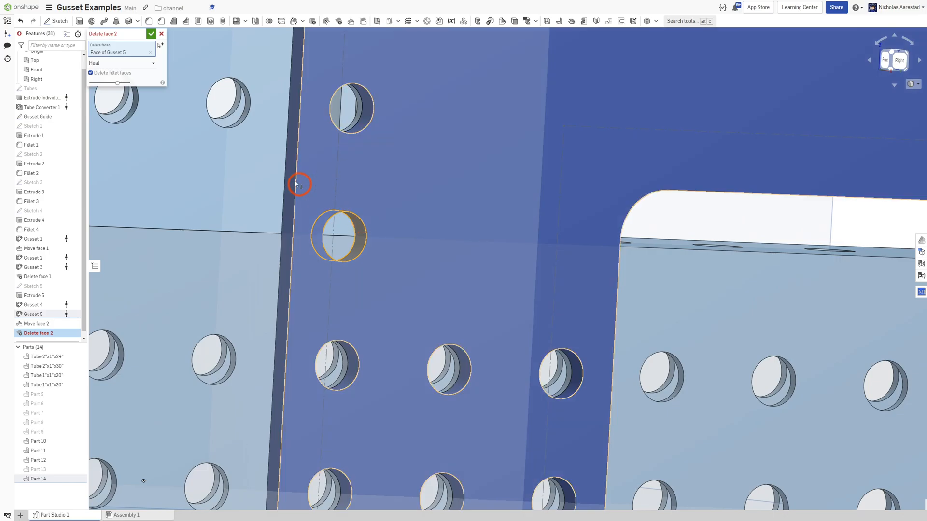
scroll(300, 188, down, 5)
scroll(309, 195, up, 5)
click(815, 171)
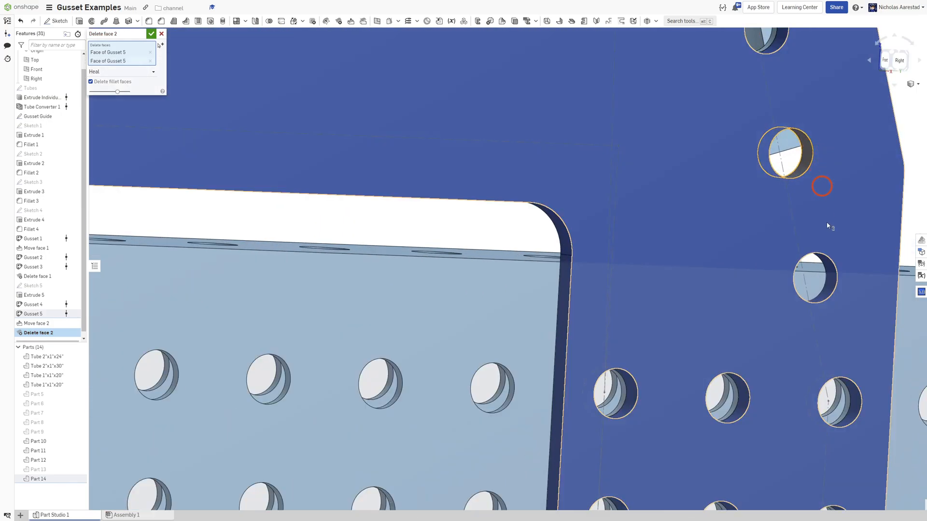
click(828, 265)
scroll(564, 144, down, 5)
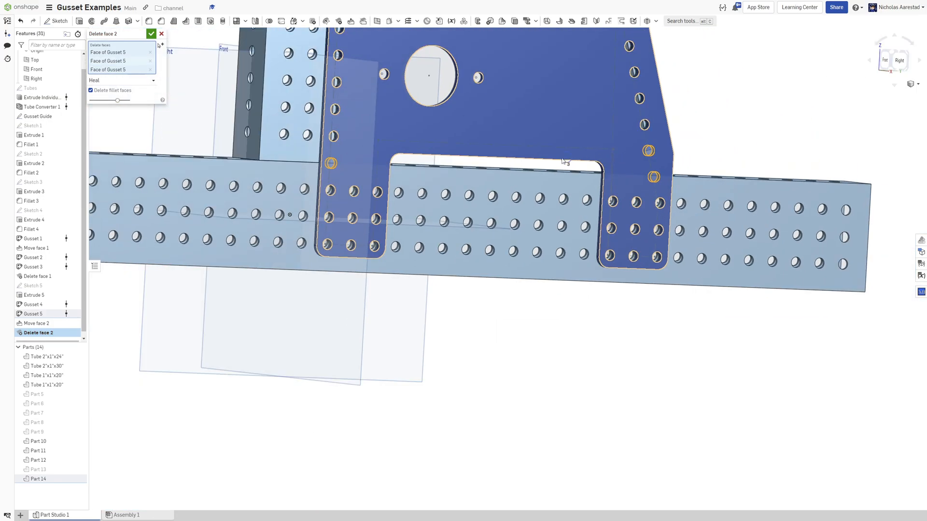
right_drag(564, 161, 536, 220)
scroll(536, 219, down, 3)
click(151, 34)
Inspect the whole frame with all its gusset plates.
click(542, 185)
scroll(542, 184, down, 4)
right_drag(484, 128, 513, 169)
scroll(509, 114, up, 7)
scroll(522, 120, down, 6)
scroll(512, 170, down, 3)
scroll(507, 87, down, 3)
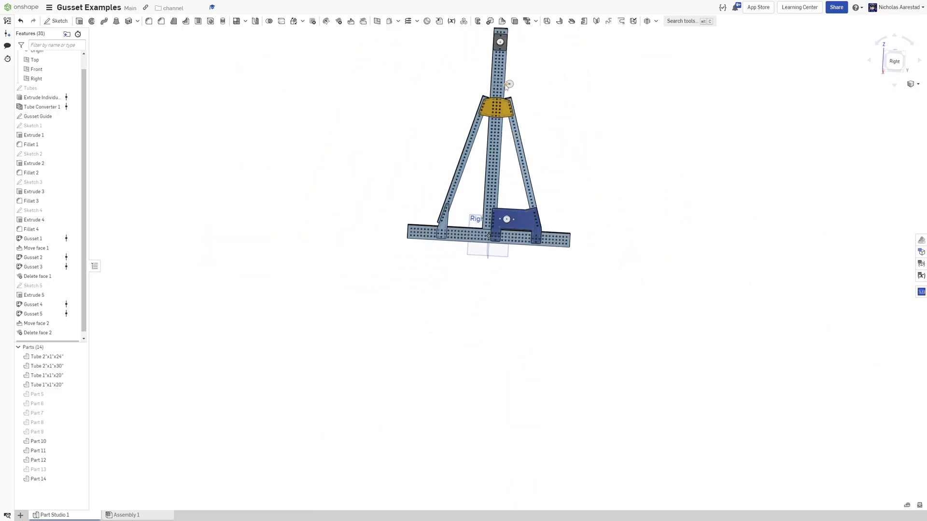
Zoom in on the lower gusset plates where the diagonal tubes meet the base tube.
scroll(520, 82, up, 5)
scroll(521, 85, down, 4)
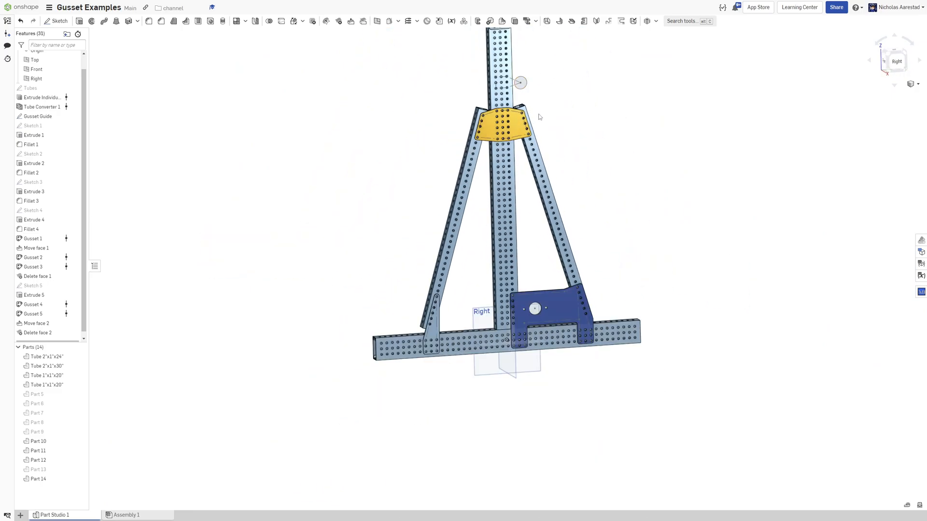
scroll(537, 213, down, 1)
mouse_move(537, 214)
right_down()
mouse_move(526, 202)
mouse_move(535, 228)
right_up()
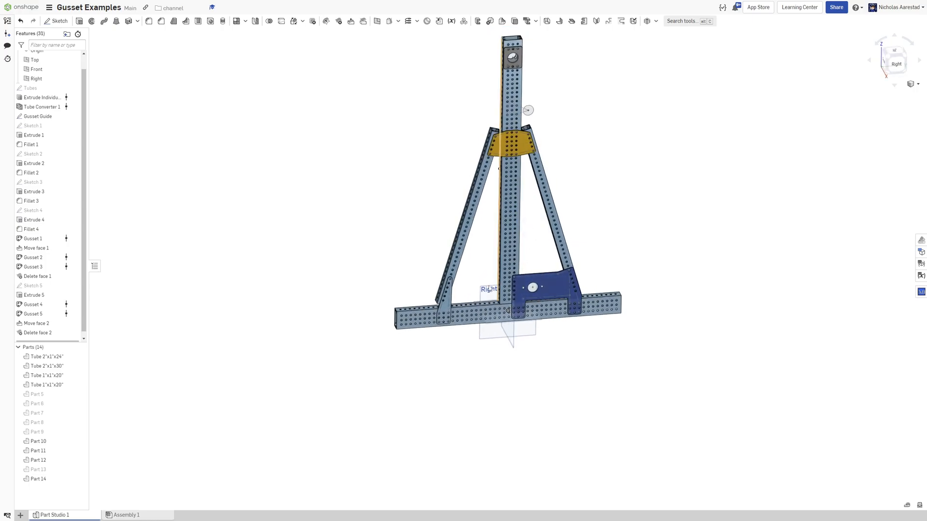
scroll(437, 271, up, 2)
scroll(391, 298, up, 2)
scroll(437, 278, down, 2)
scroll(429, 247, up, 2)
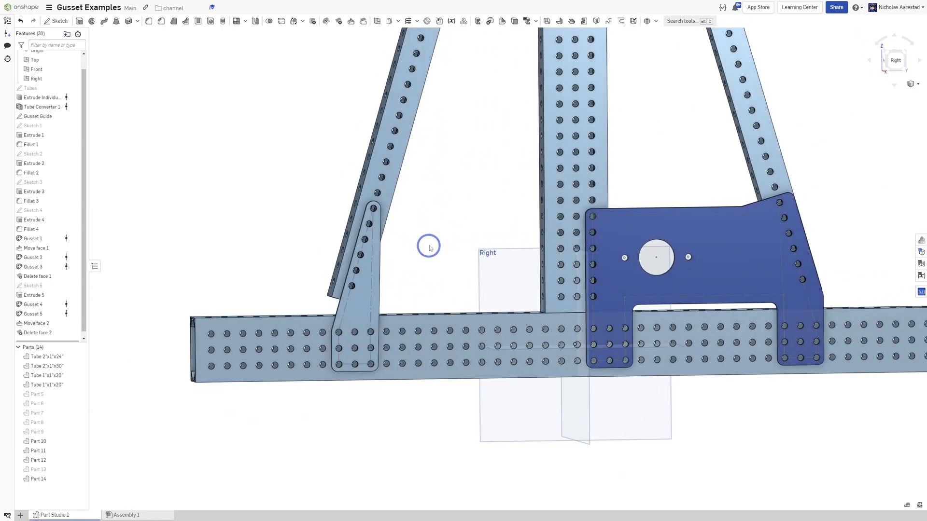
scroll(431, 246, down, 3)
scroll(397, 311, up, 4)
right_drag(368, 291, 350, 247)
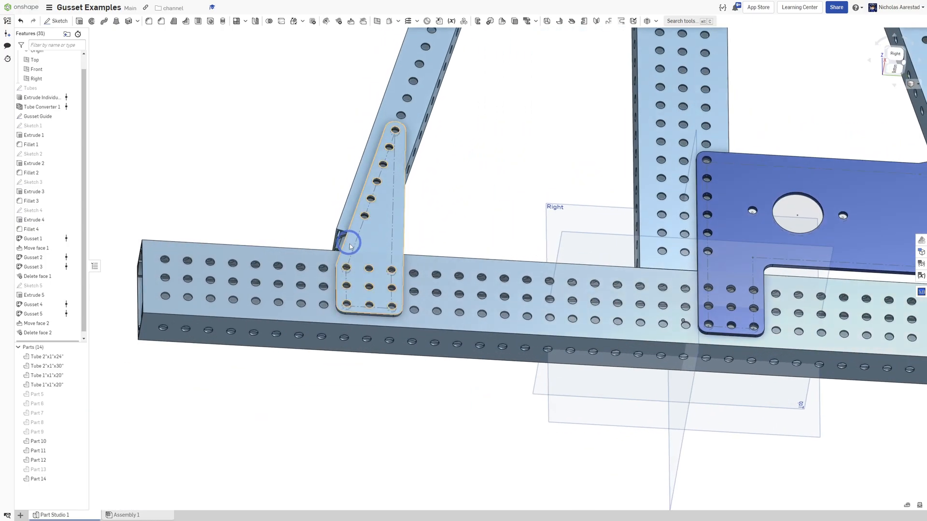
scroll(351, 247, down, 3)
scroll(420, 241, down, 3)
Orbit the frame and examine the upper gusset plate at the apex from close up.
right_drag(518, 177, 482, 195)
scroll(545, 218, up, 4)
scroll(546, 218, down, 3)
scroll(482, 194, down, 5)
right_drag(503, 111, 476, 165)
scroll(479, 181, down, 3)
scroll(476, 83, up, 7)
scroll(475, 84, up, 2)
scroll(483, 61, down, 4)
right_drag(469, 233, 528, 221)
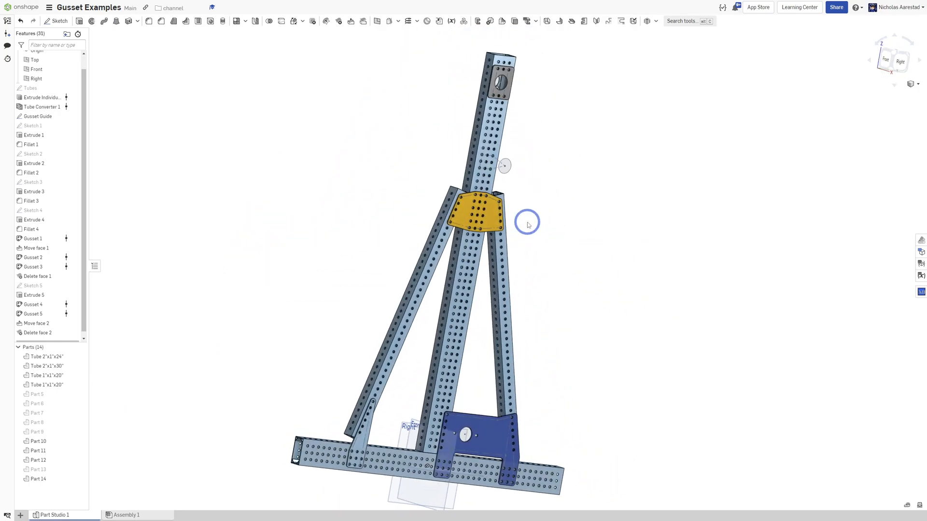
scroll(453, 249, up, 6)
right_drag(454, 248, 452, 172)
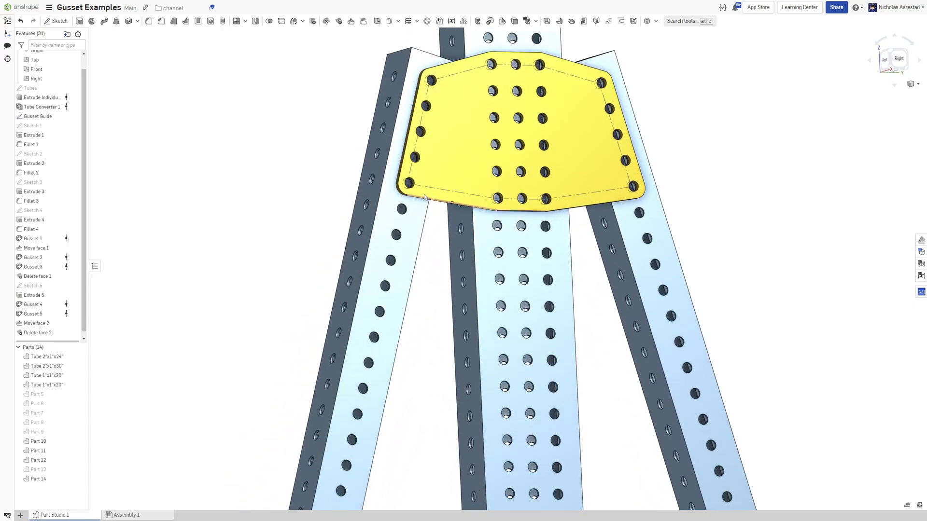
scroll(454, 169, up, 5)
scroll(454, 169, down, 3)
scroll(441, 145, up, 6)
scroll(412, 307, down, 4)
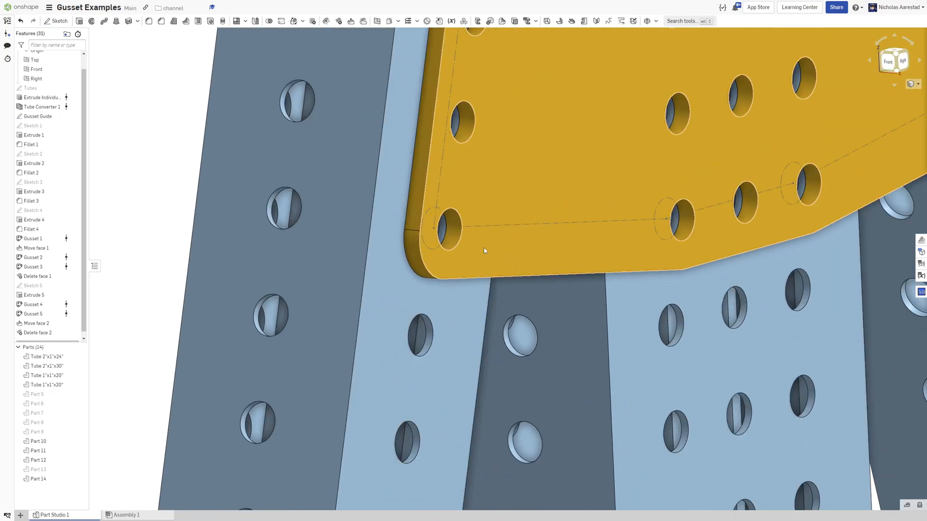
scroll(426, 236, down, 5)
right_drag(497, 236, 443, 207)
right_drag(482, 184, 559, 186)
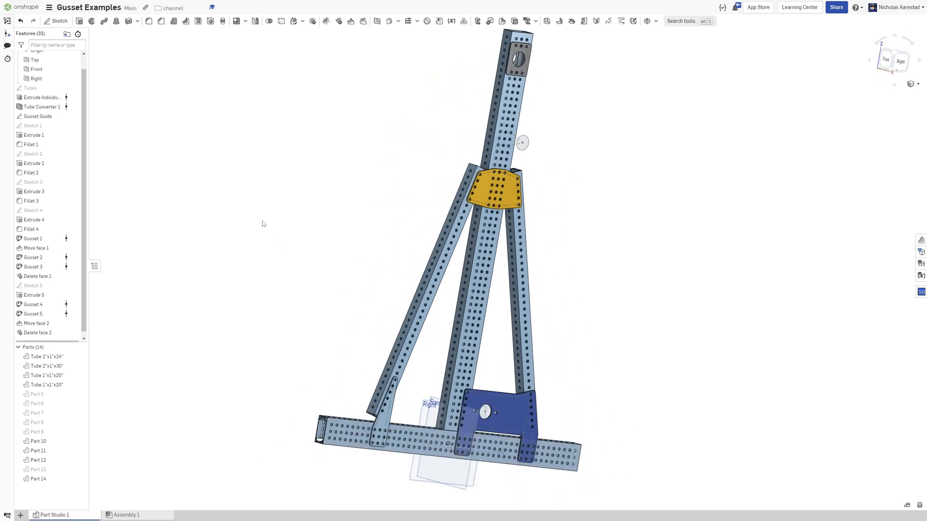
Rotate the frame to inspect the lower-left gusset plate from a side angle, then view the whole frame.
mouse_move(338, 280)
right_down()
mouse_move(315, 267)
mouse_move(340, 275)
right_up()
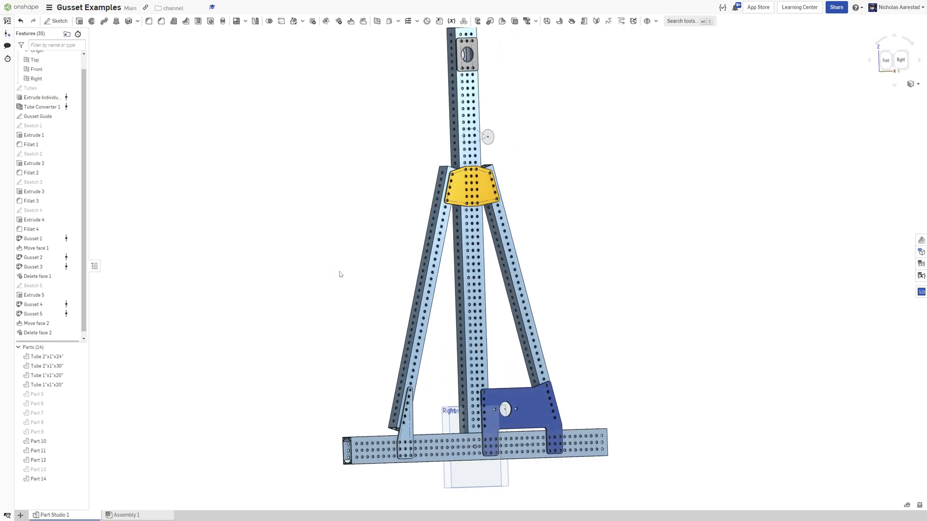
scroll(428, 323, down, 2)
scroll(435, 433, up, 8)
right_drag(405, 319, 354, 322)
scroll(355, 324, down, 3)
scroll(311, 339, up, 4)
scroll(284, 278, down, 2)
right_drag(289, 278, 313, 284)
scroll(353, 253, up, 4)
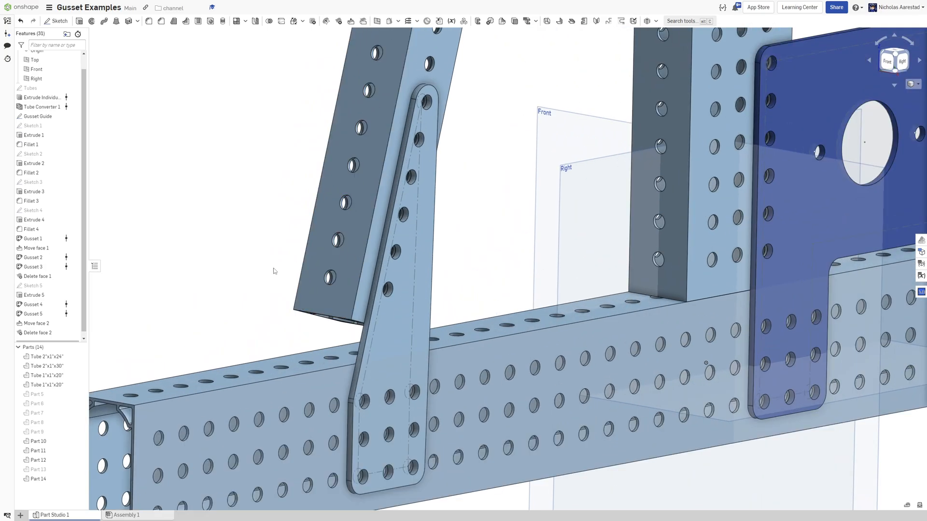
scroll(278, 268, down, 5)
scroll(419, 332, down, 5)
right_drag(442, 333, 420, 330)
scroll(419, 329, down, 4)
scroll(402, 234, up, 5)
right_drag(402, 234, 364, 247)
scroll(408, 299, down, 5)
scroll(402, 299, up, 5)
right_drag(401, 298, 403, 296)
scroll(403, 298, down, 3)
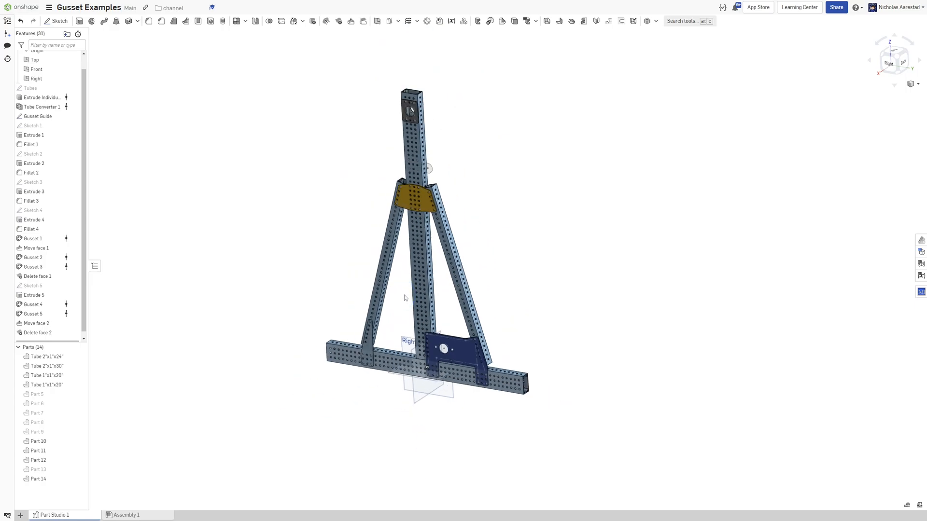